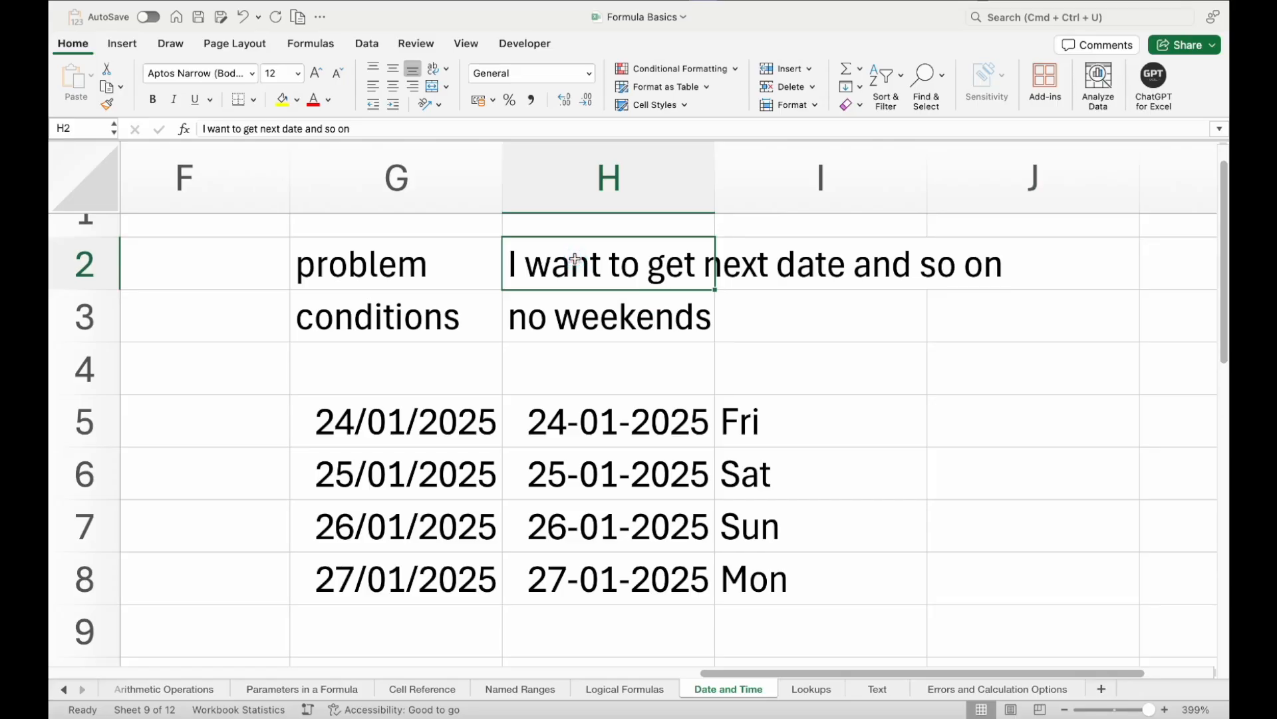
Examine the formula in G6 and the condition stated in H3.
left_click(440, 477)
double_click(439, 476)
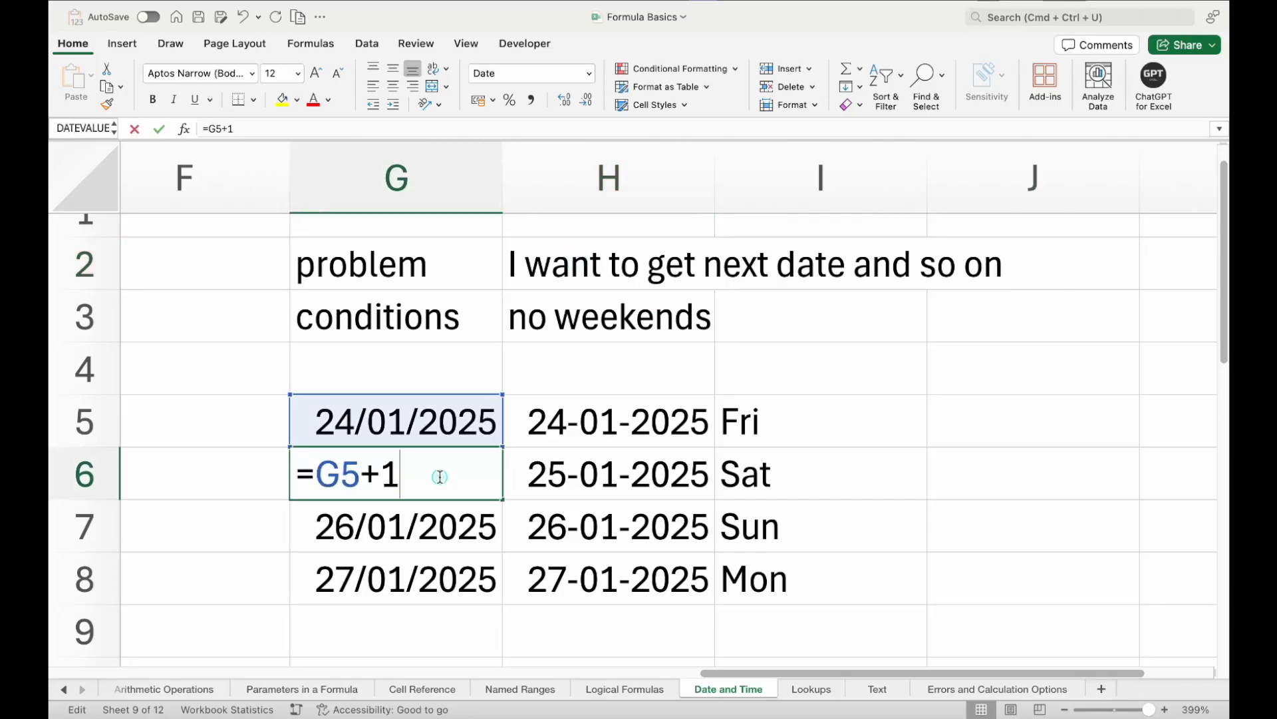
key("Escape")
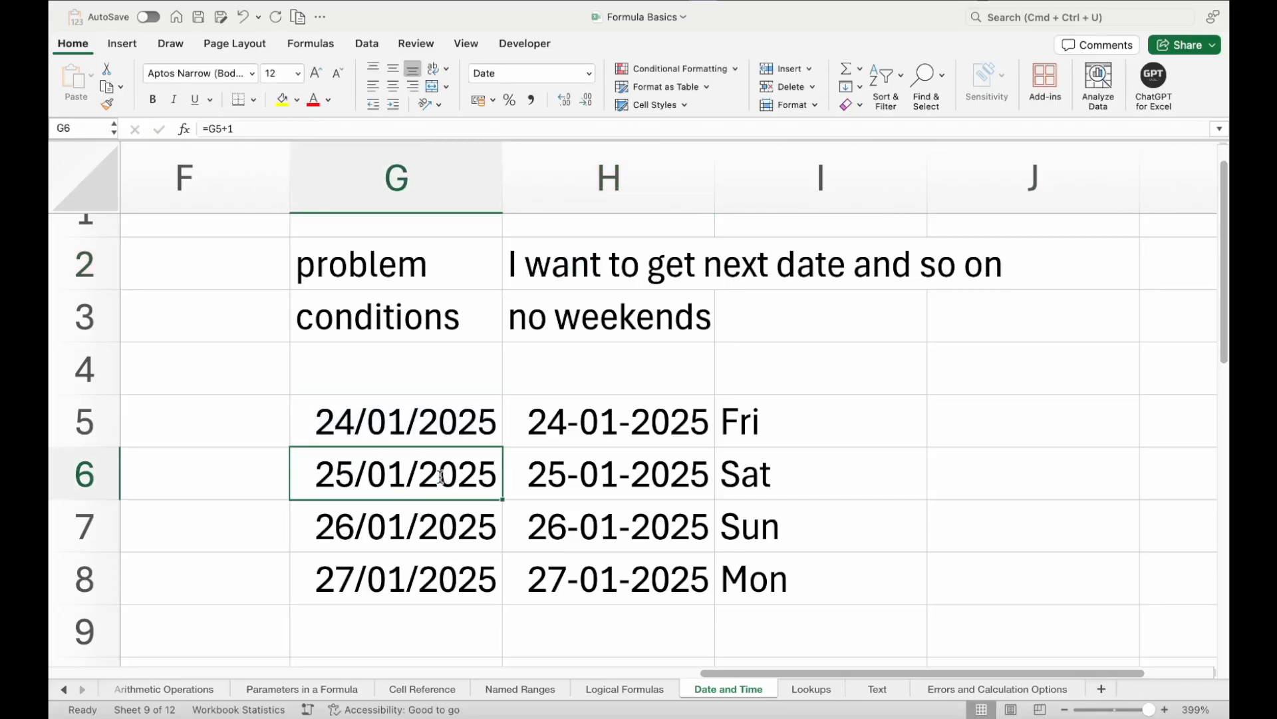
scroll(961, 428, "down", 2)
scroll(960, 429, "up", 3)
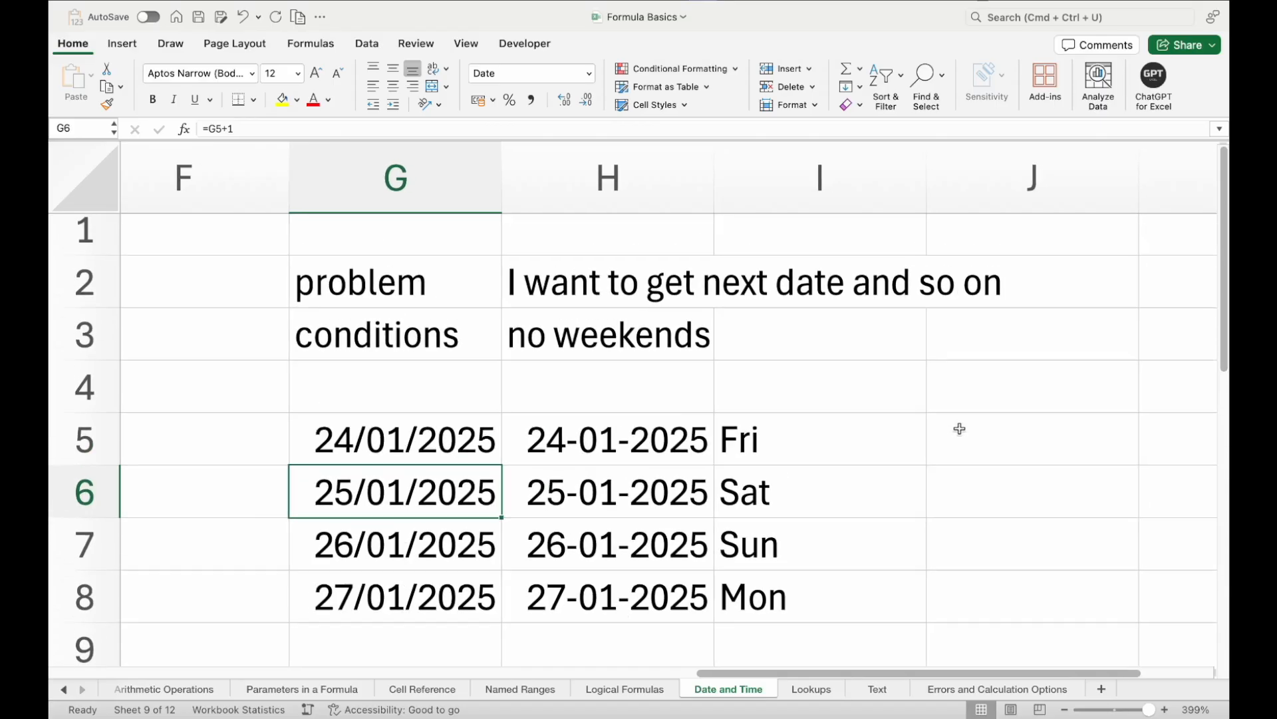
scroll(960, 429, "up", 1)
left_click(599, 331)
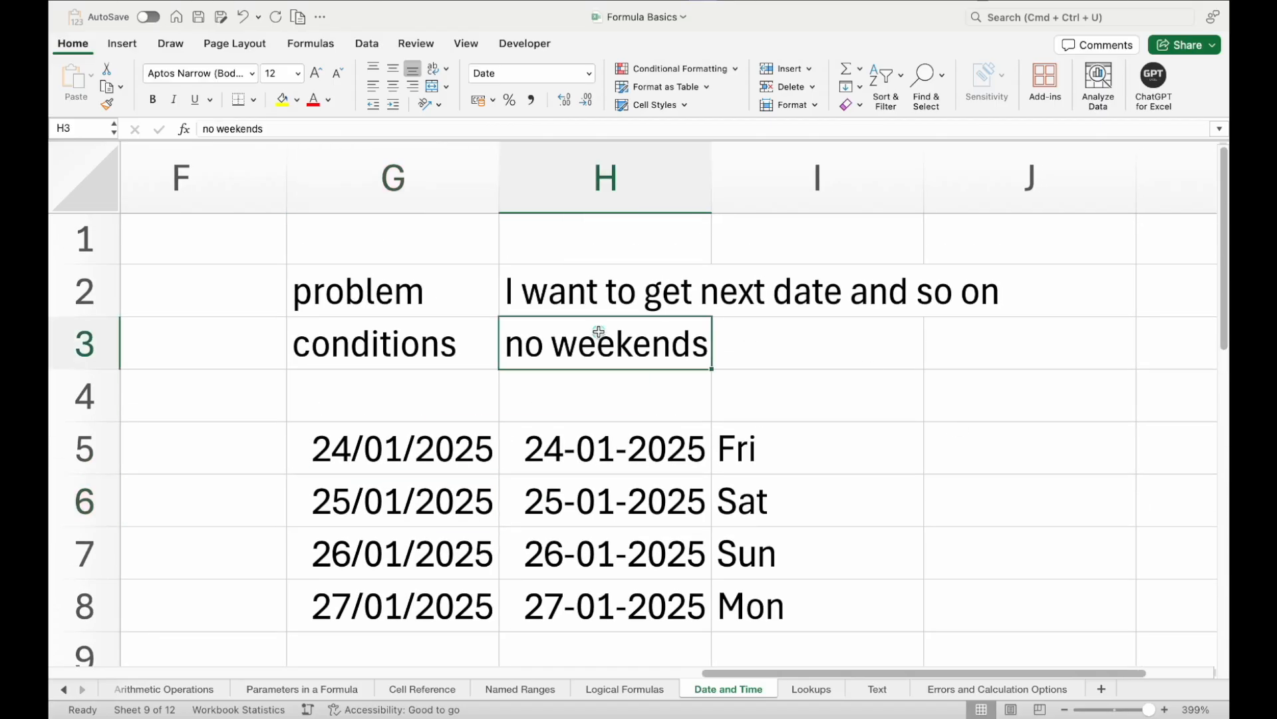
Copy the start date 24-01-2025 from H5 into J5.
left_click(941, 448)
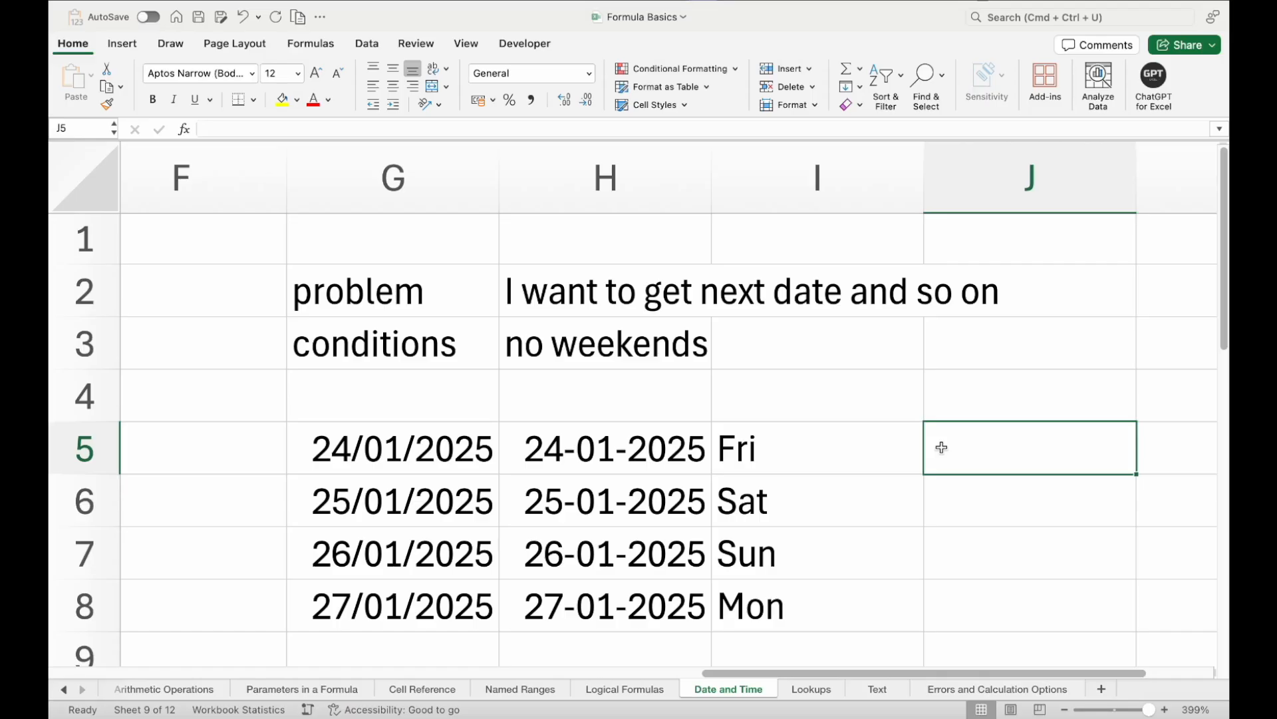
left_click(688, 439)
key("super+c")
left_click(978, 447)
key("super+v")
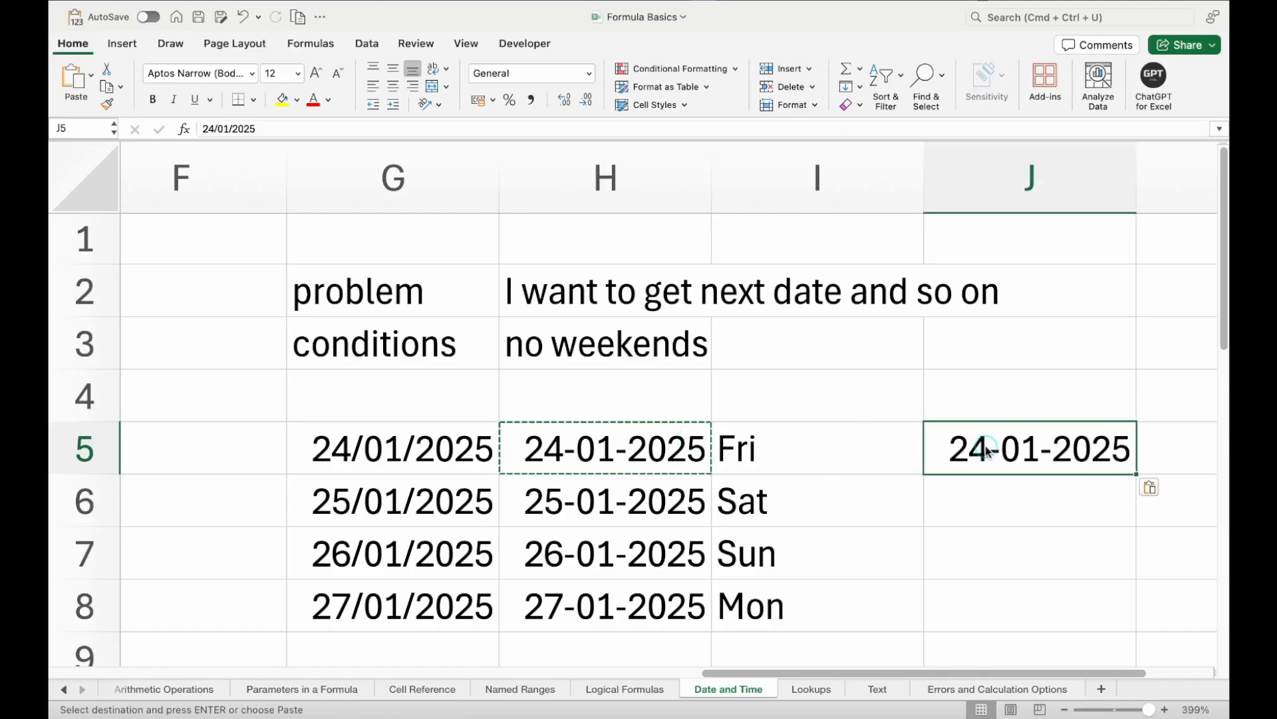
Begin an IF formula in J6 with the logical test TEXT(J5,"ddd")="Fri".
scroll(988, 451, "down", 2)
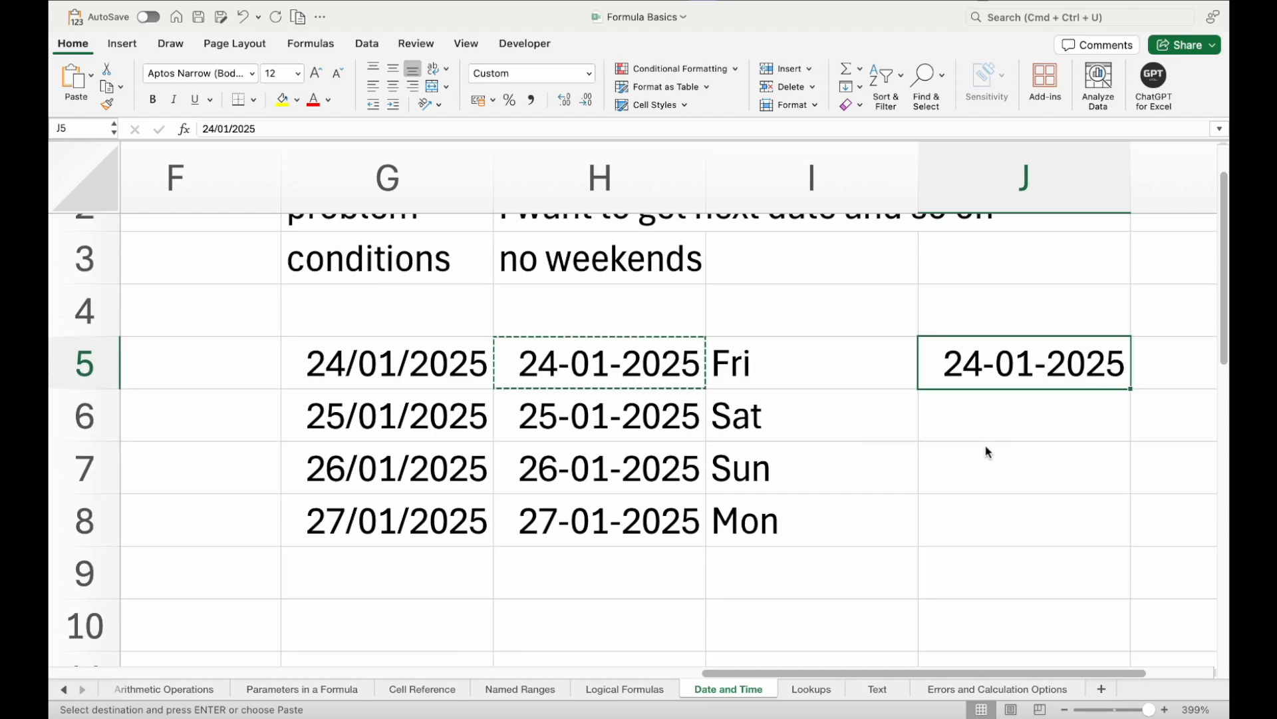
scroll(988, 451, "right", 3)
scroll(988, 451, "up", 1)
left_click(925, 441)
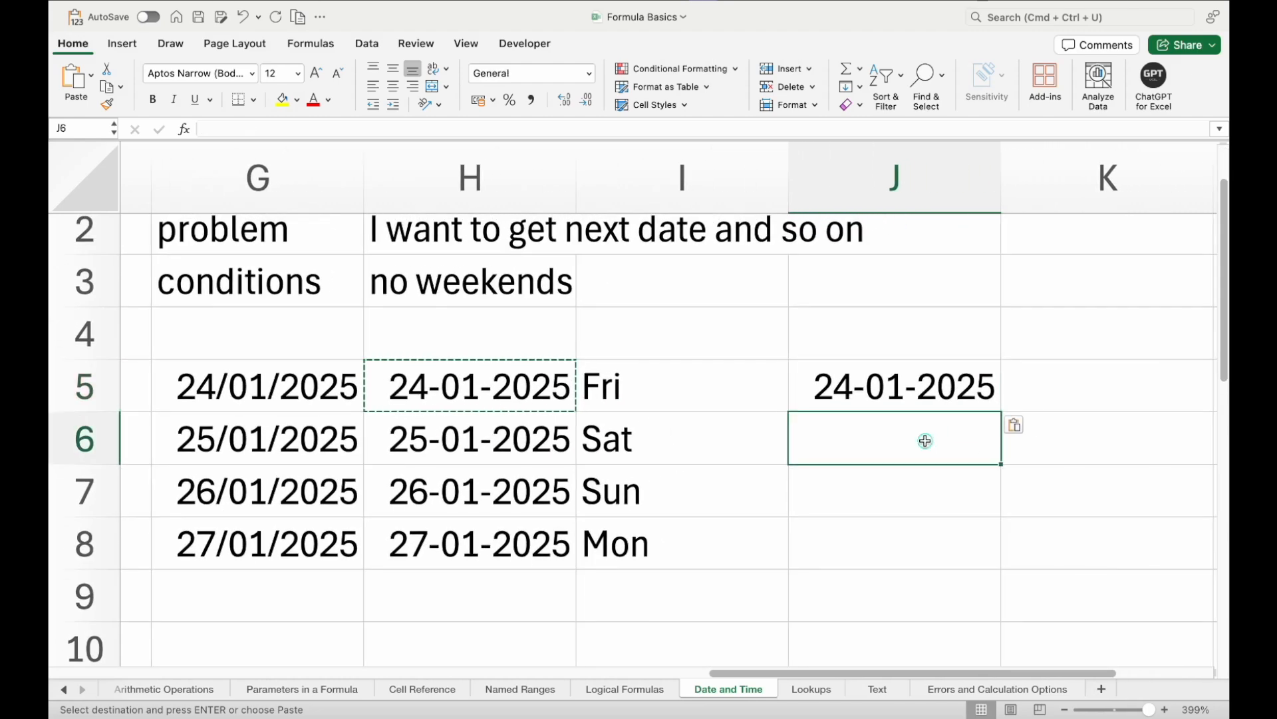
type("=if")
key("Tab")
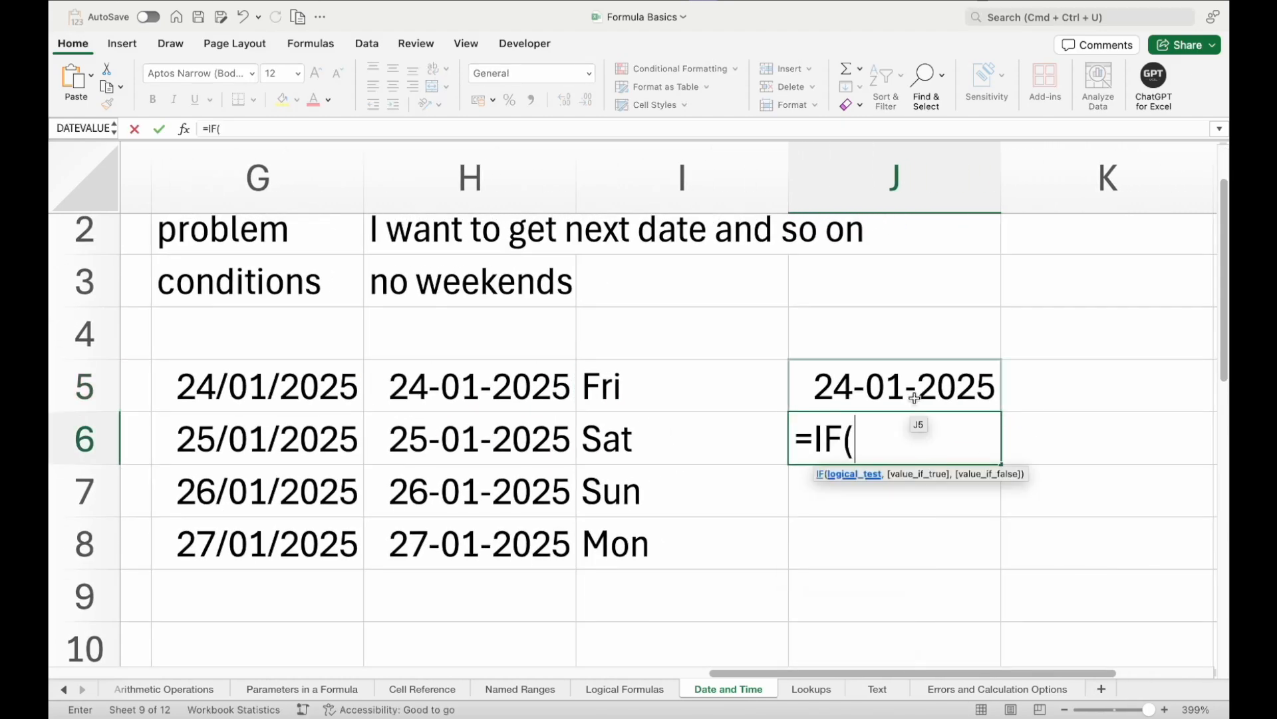
type("text")
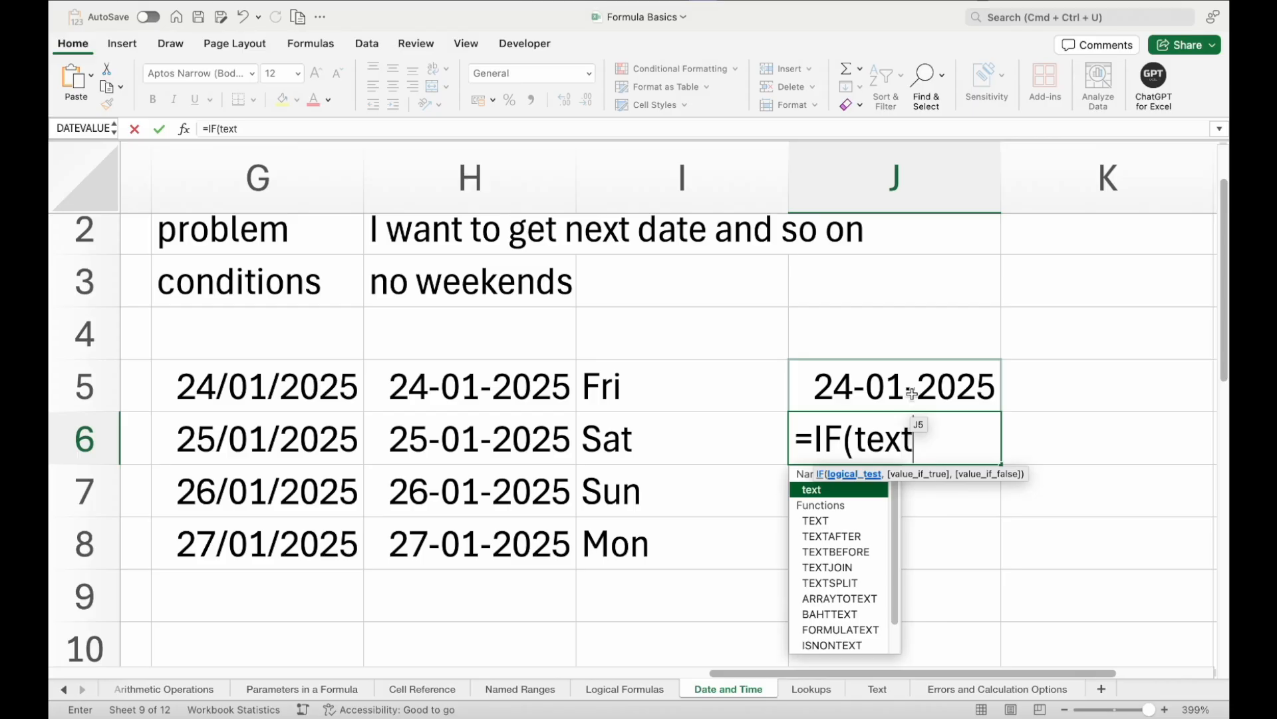
key("Down")
key("Tab")
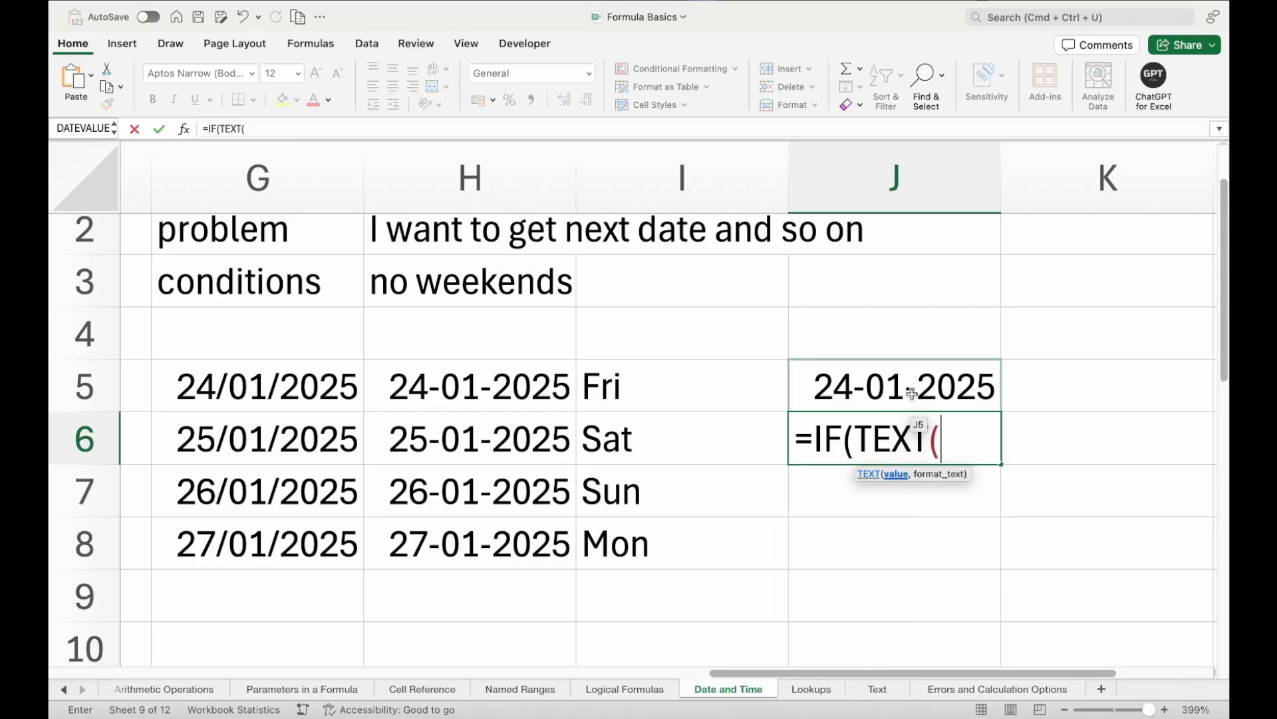
left_click(897, 382)
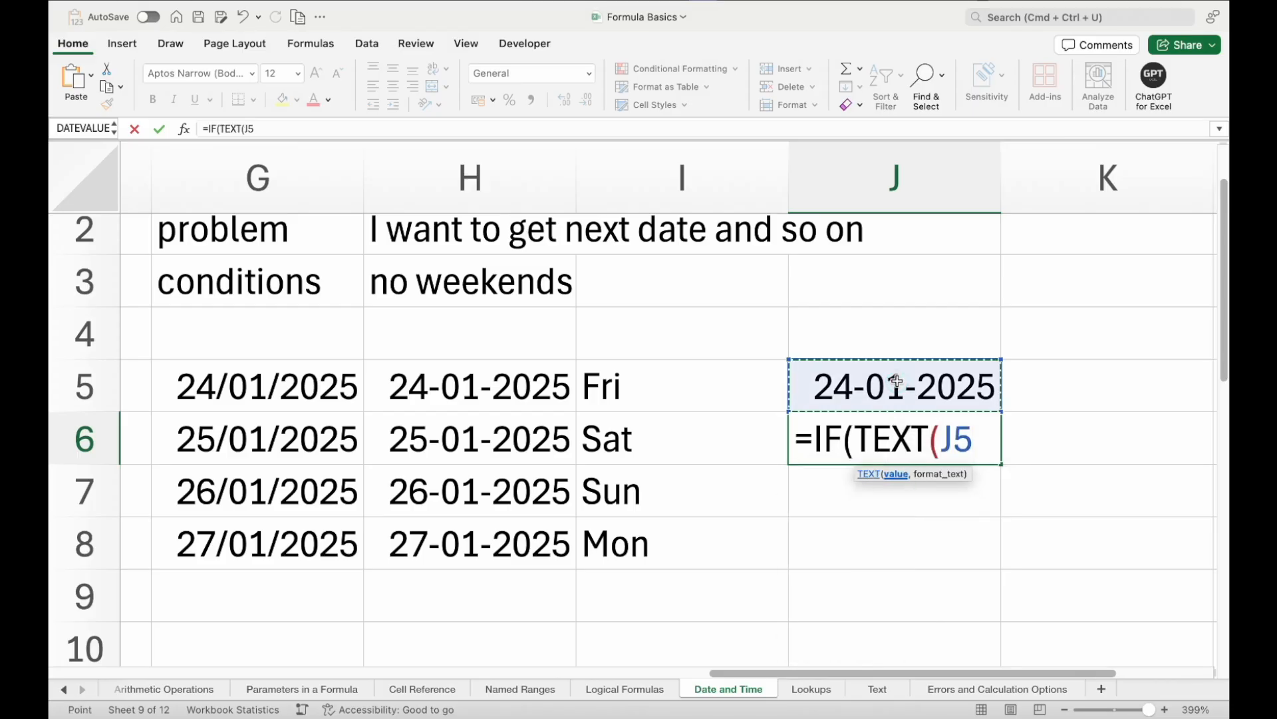
type(",'")
key("BackSpace")
type("\"ddd")
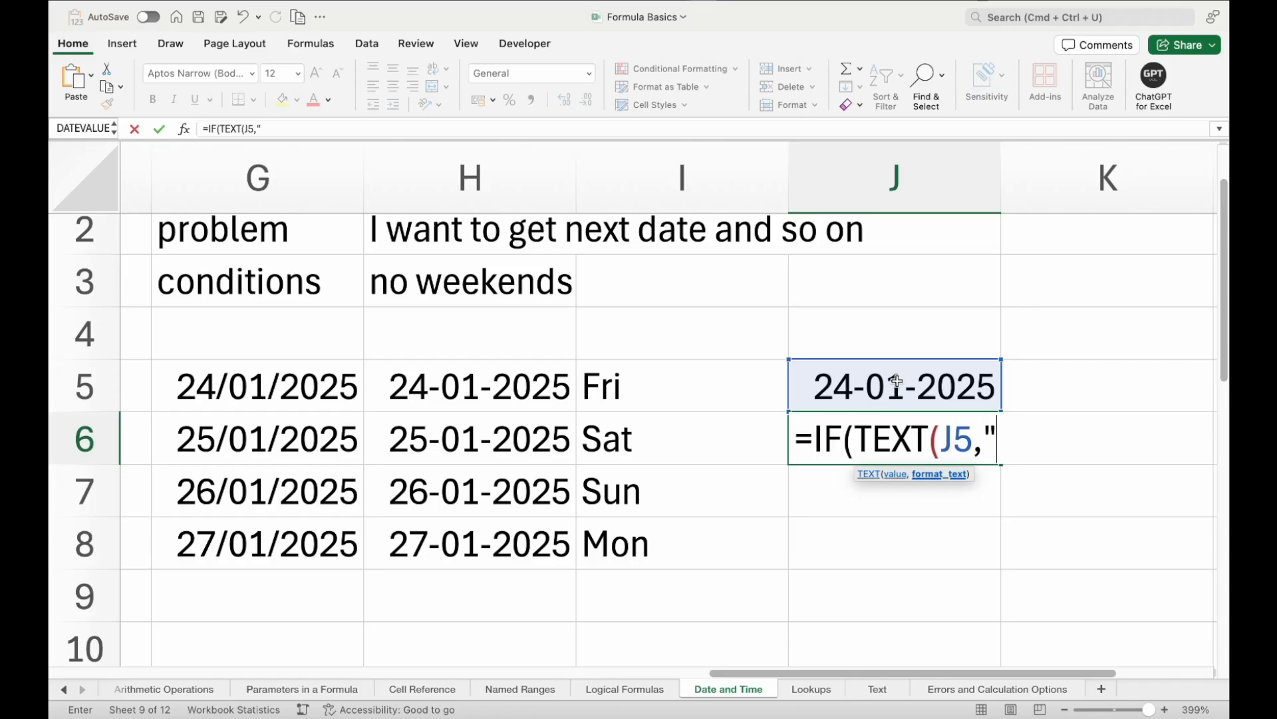
type("\")")
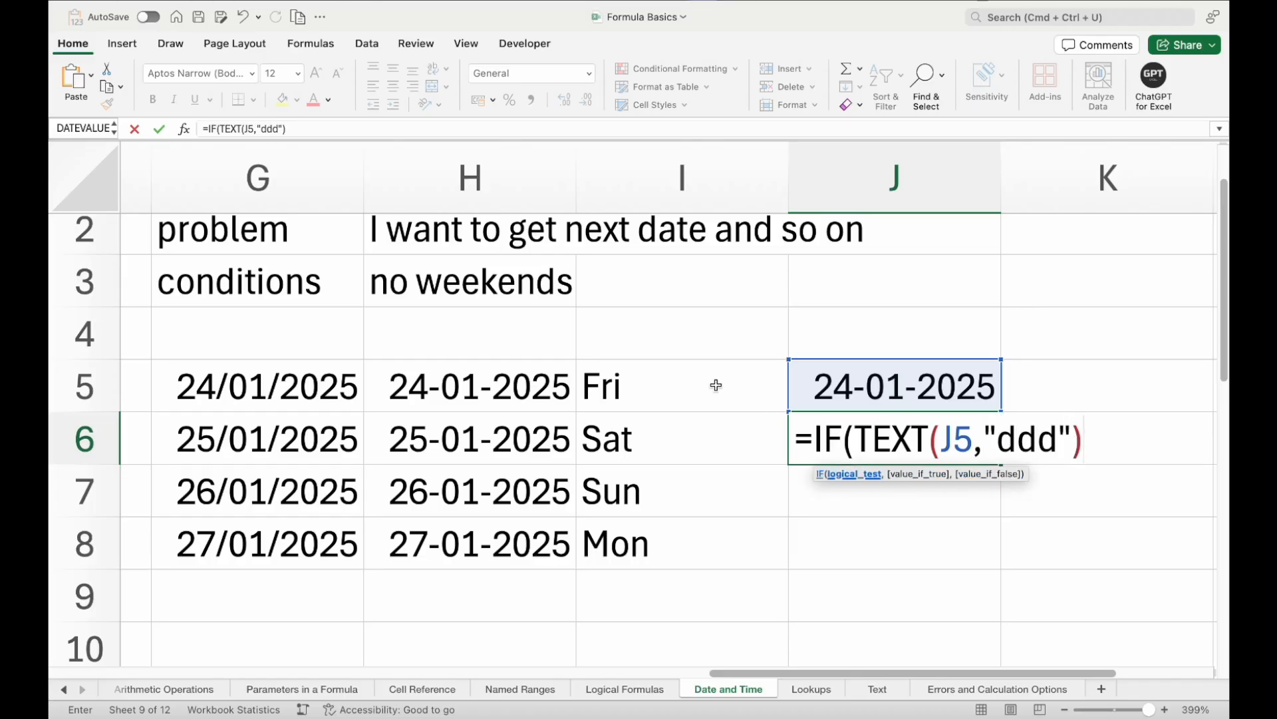
type("=\"Fri\",")
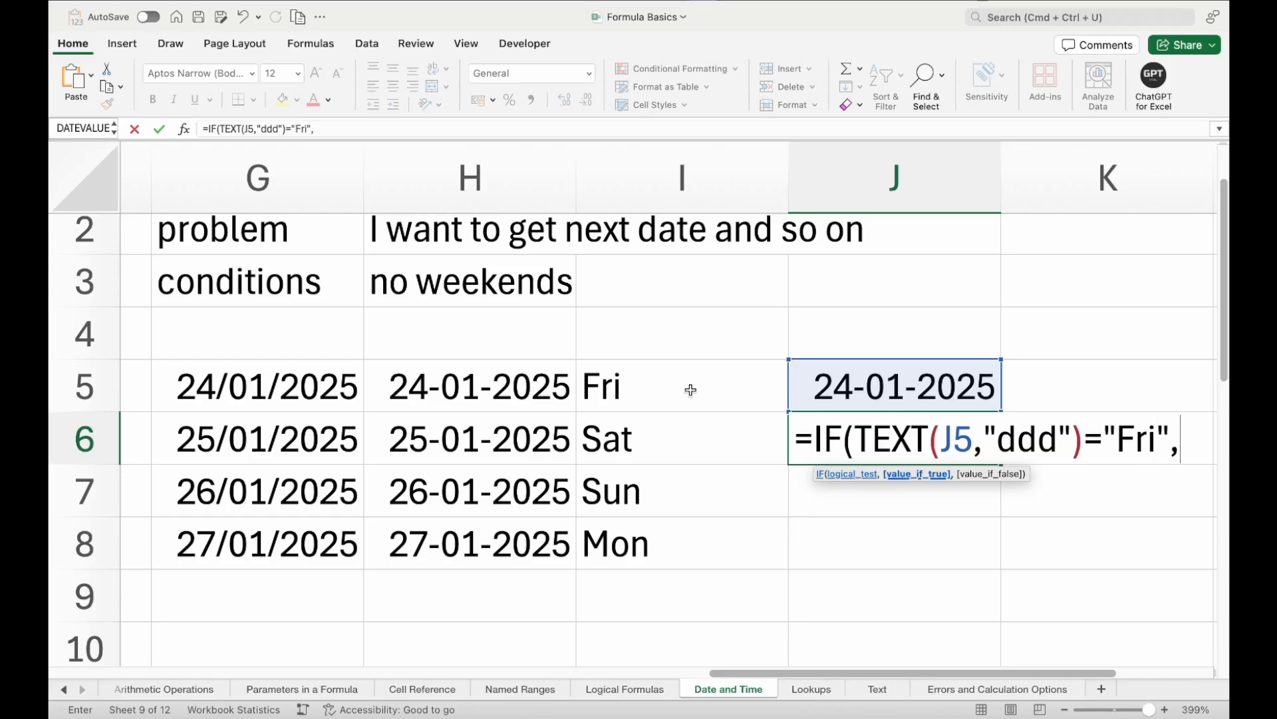
Complete the IF formula in J6 with J5+3 as the true result and J5+1 as the false result.
left_click(891, 388)
type("+3")
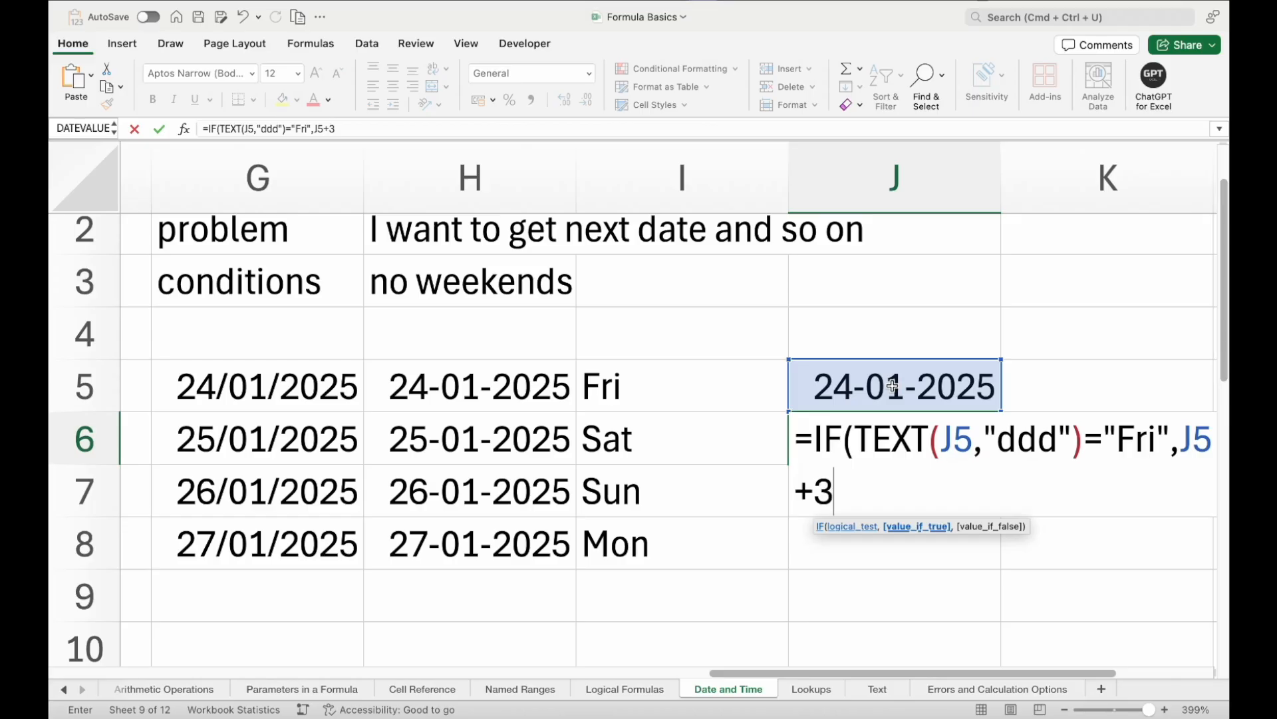
type(",")
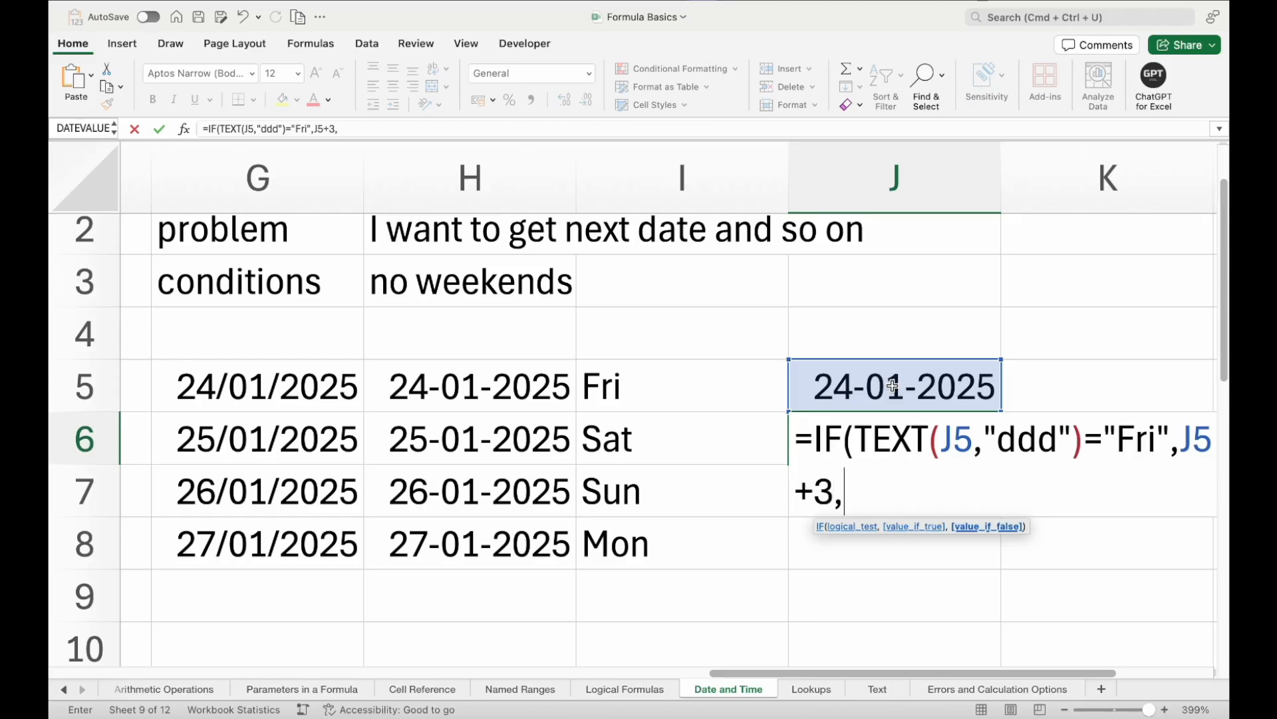
left_click(888, 382)
type("+1")
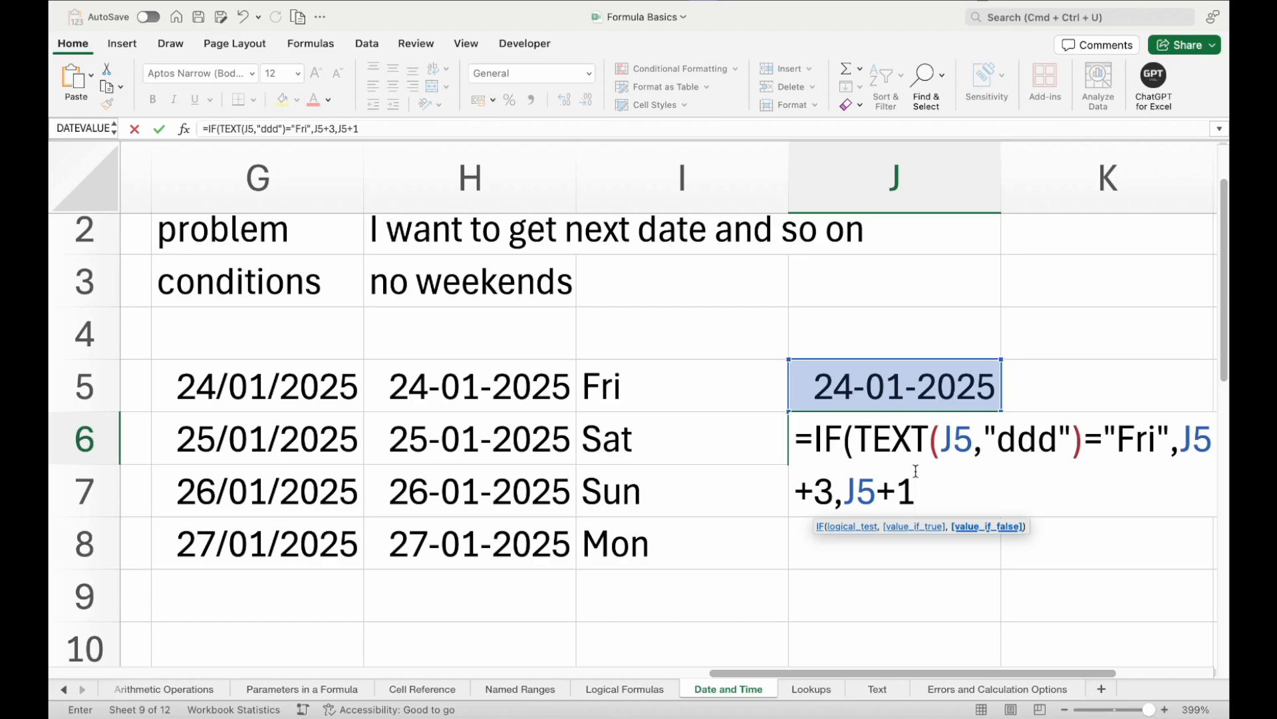
type(")")
key("Return")
Examine the logical test and the true and false results of the IF formula in J6.
scroll(916, 476, "right", 3)
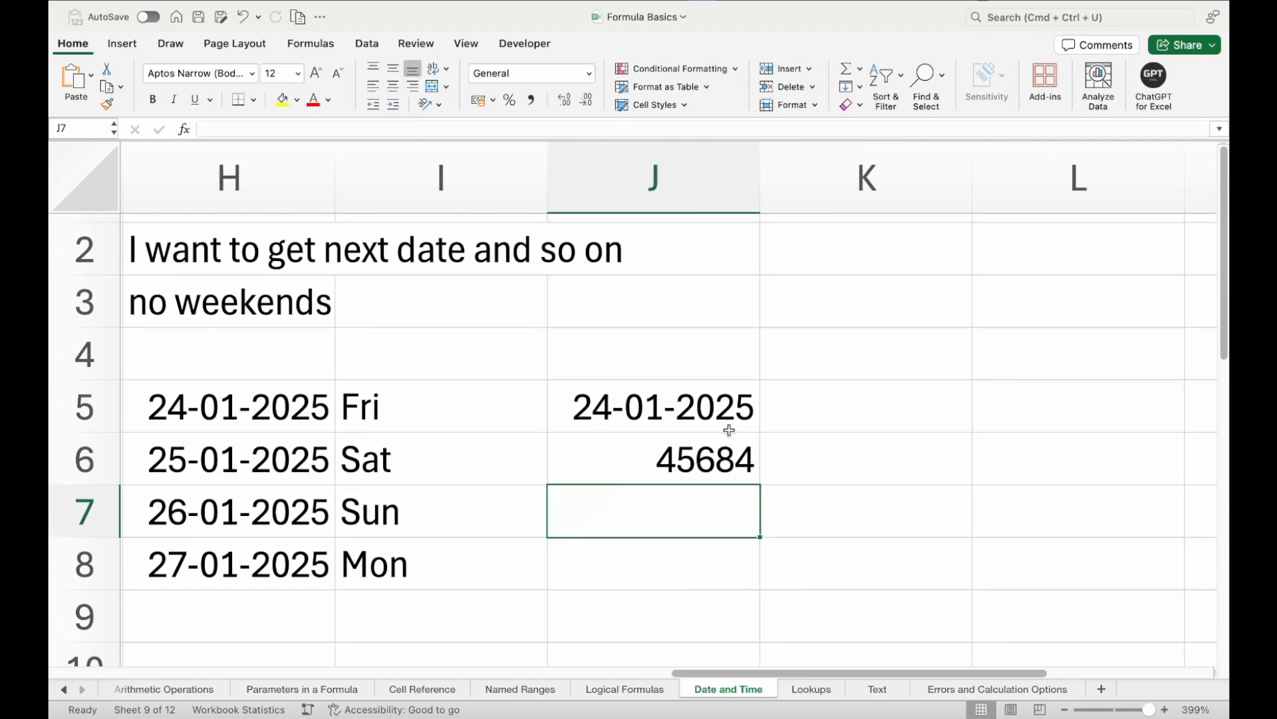
left_click(716, 426)
double_click(712, 442)
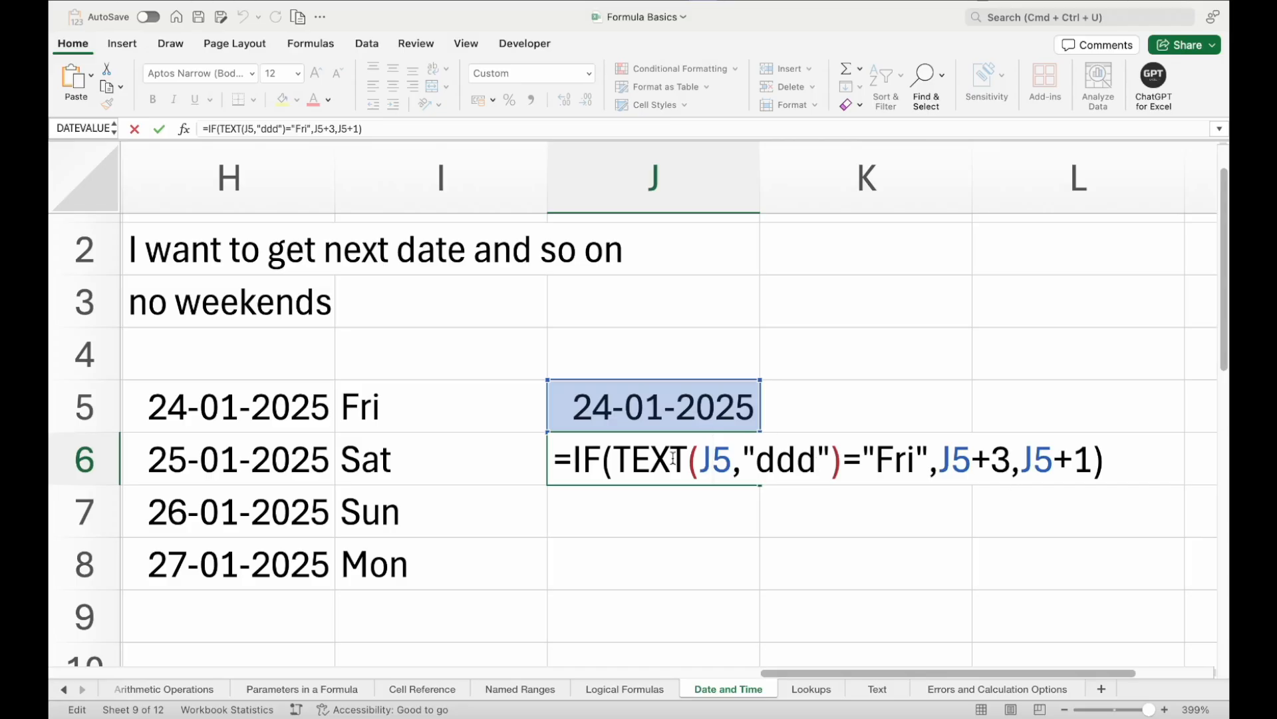
left_click_drag(613, 458, 934, 445)
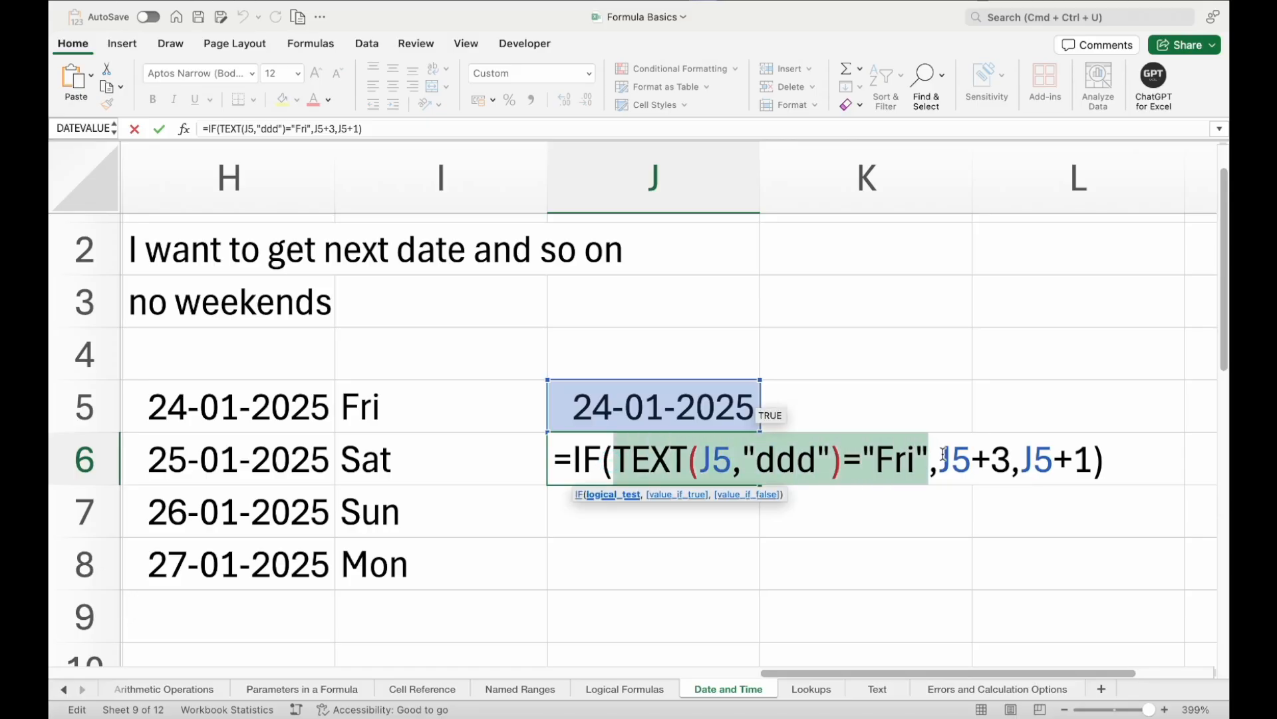
left_click_drag(943, 455, 1002, 453)
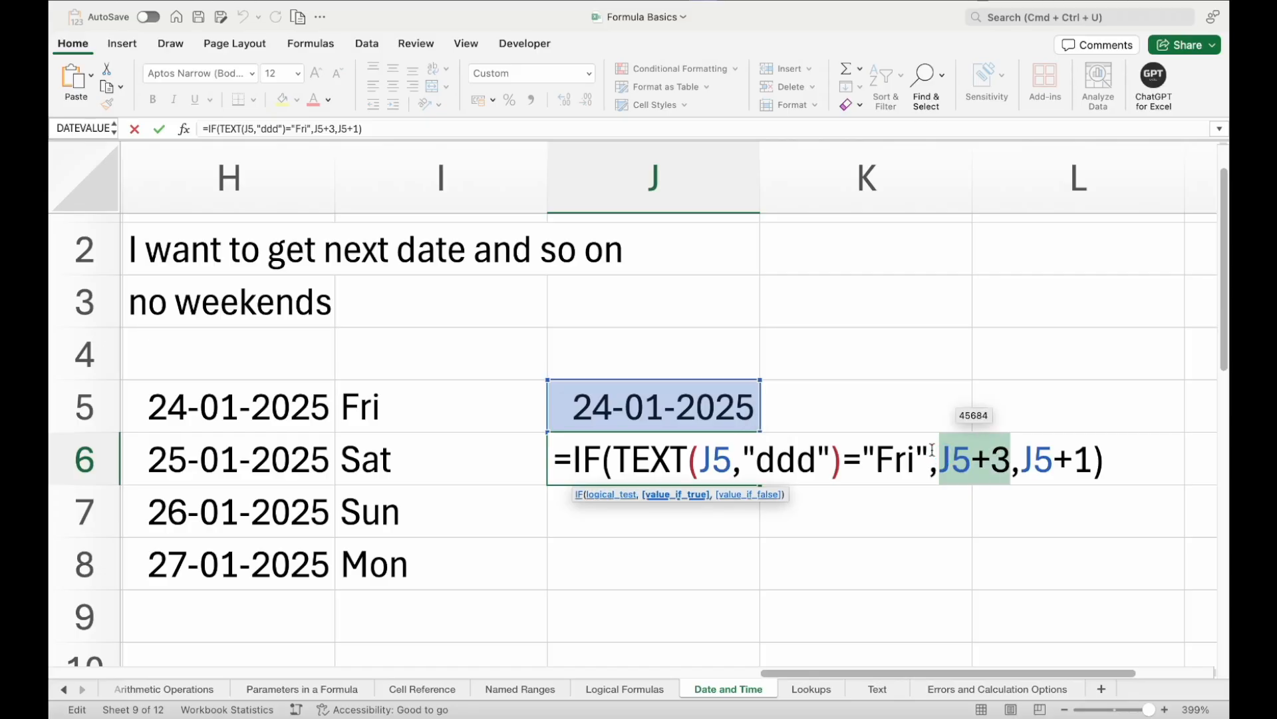
left_click_drag(932, 457, 616, 457)
left_click_drag(1024, 464, 1089, 460)
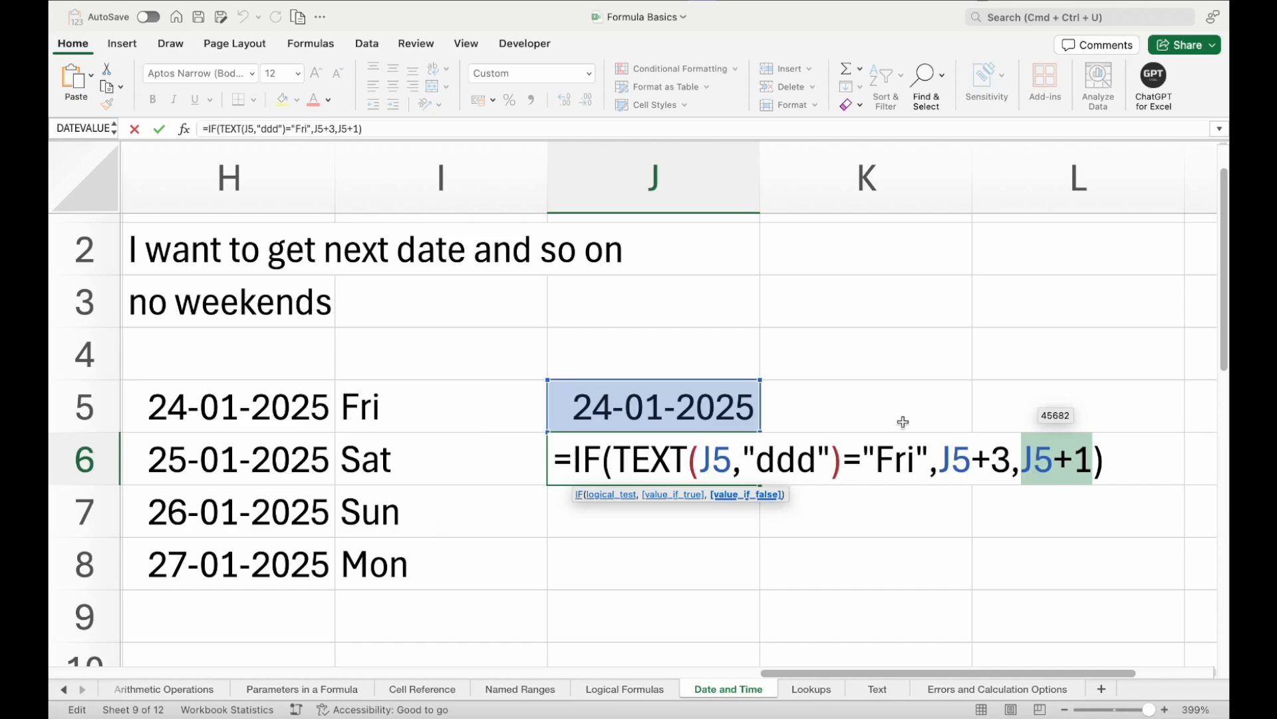
key("Return")
Apply the date format of J5 to J6 with Format Painter.
left_click(661, 458)
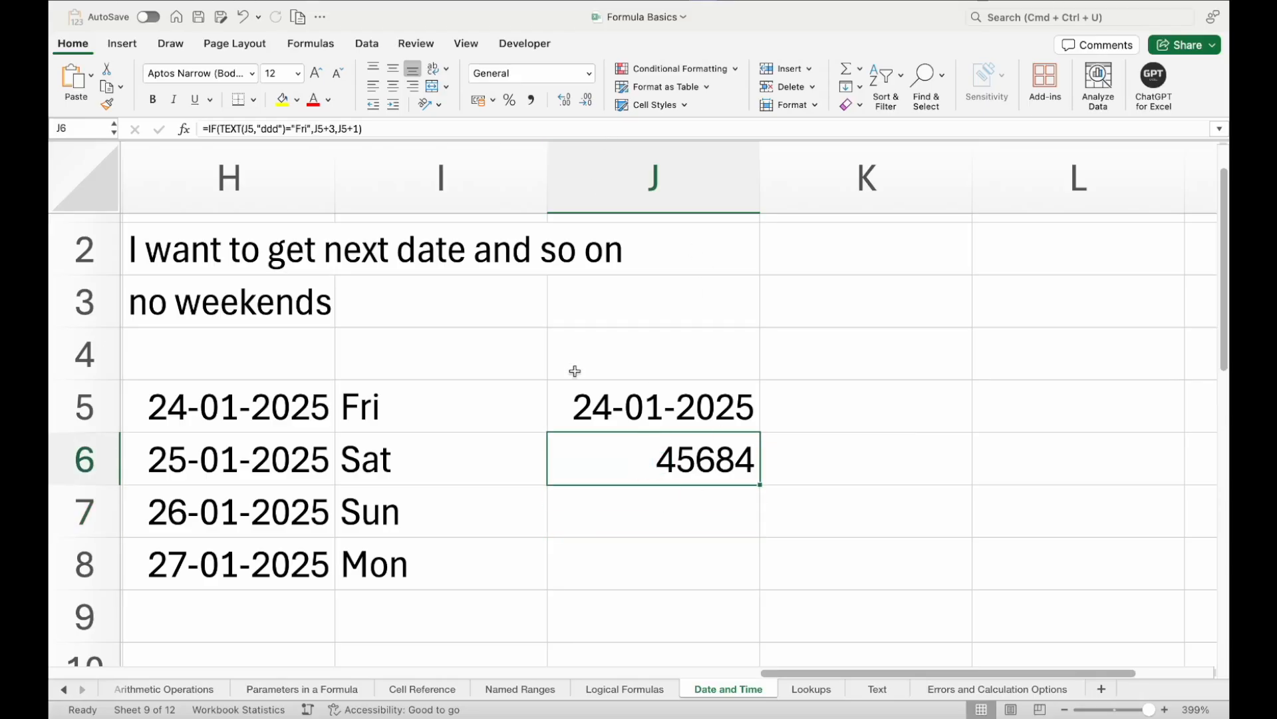
left_click(593, 388)
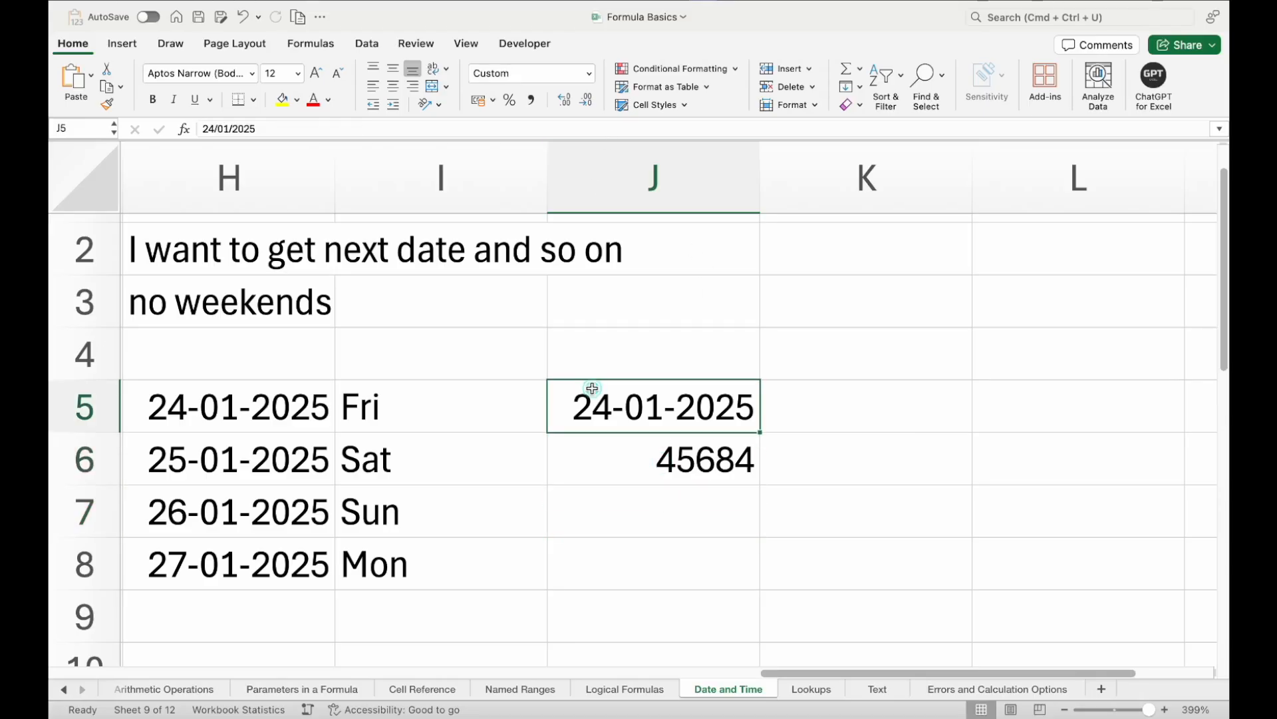
left_click(108, 104)
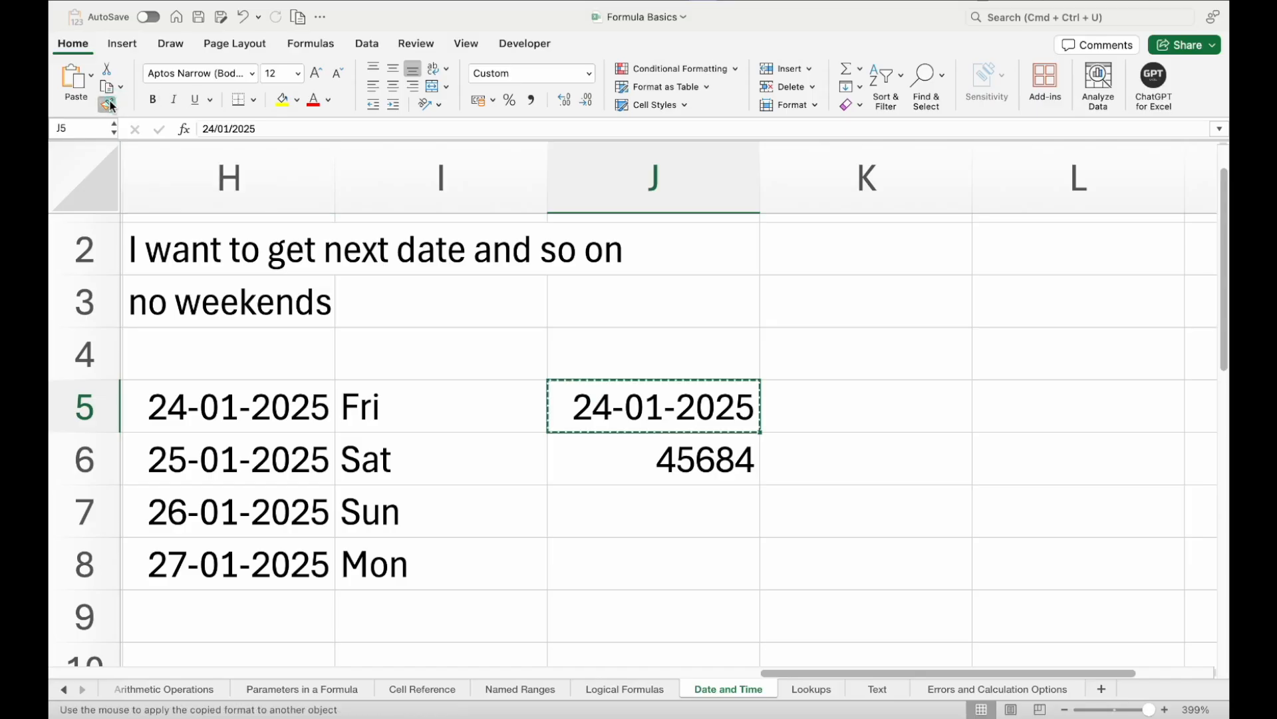
left_click(604, 457)
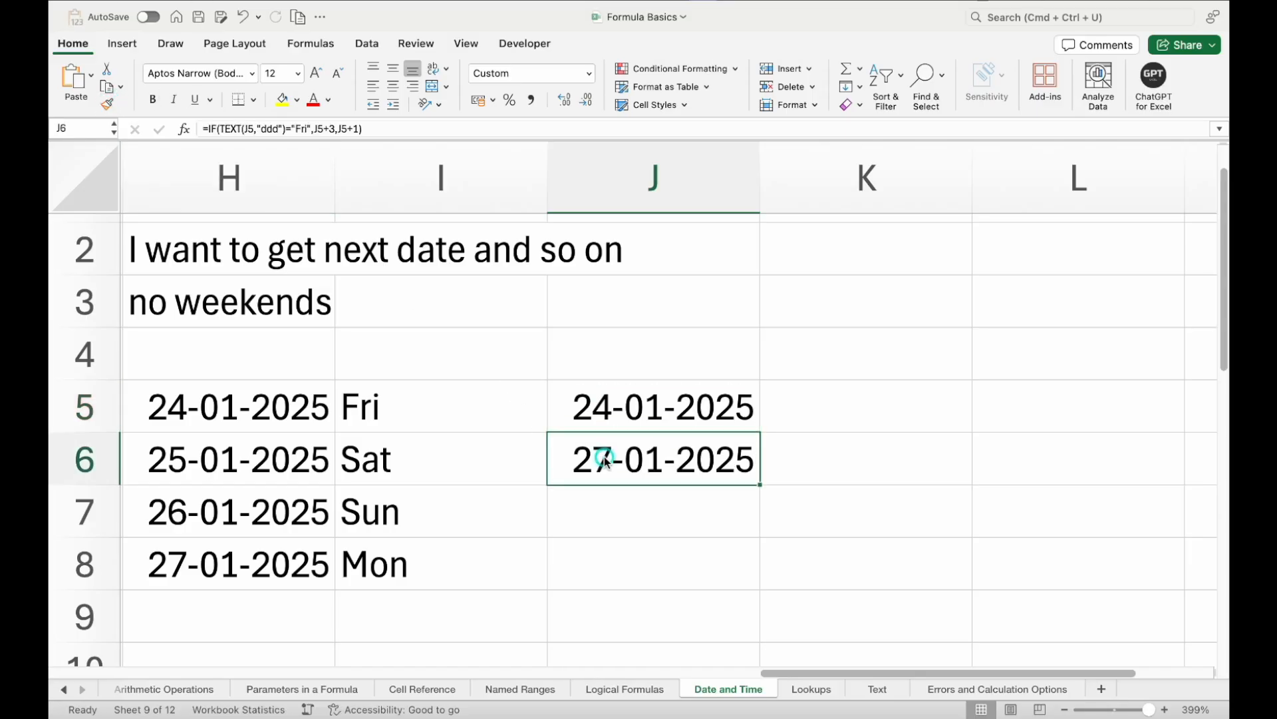
Fill the IF formula from J6 down into J7 and J8.
key("Down")
key("ctrl+d")
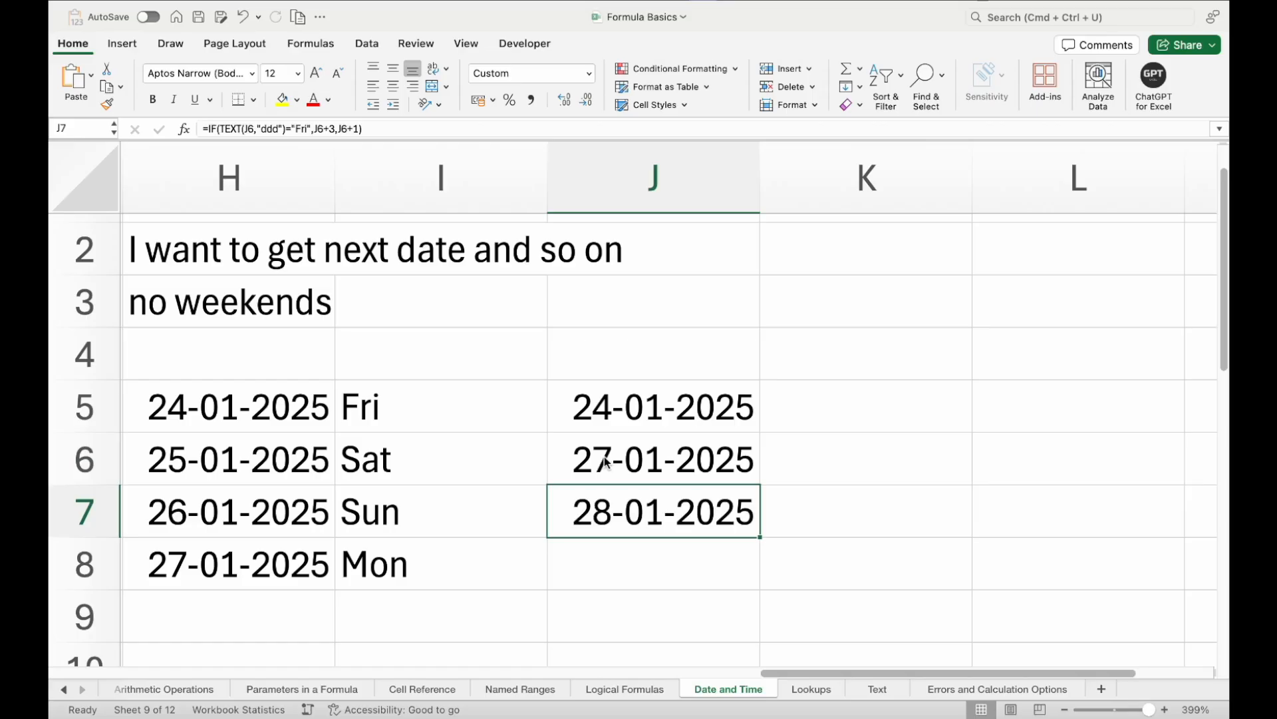
key("Down")
key("ctrl+d")
Check the start date in J5 and review the formula in J6.
left_click(637, 420)
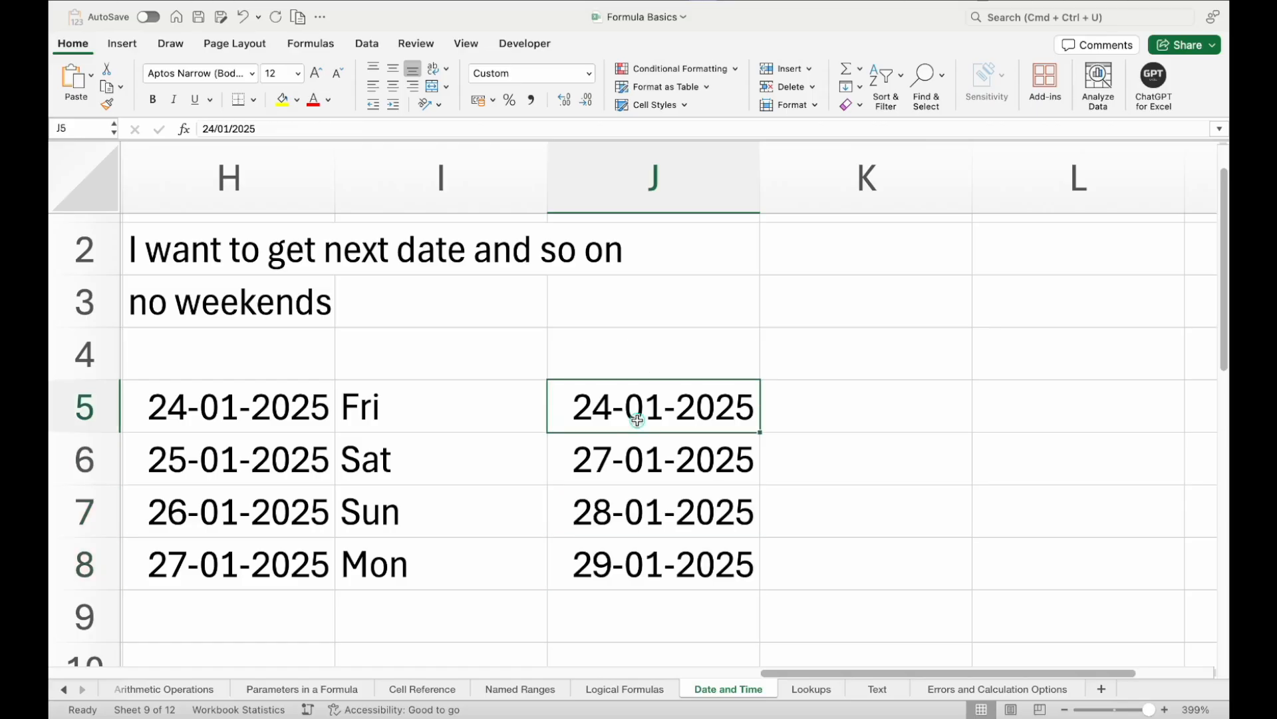
left_click(654, 457)
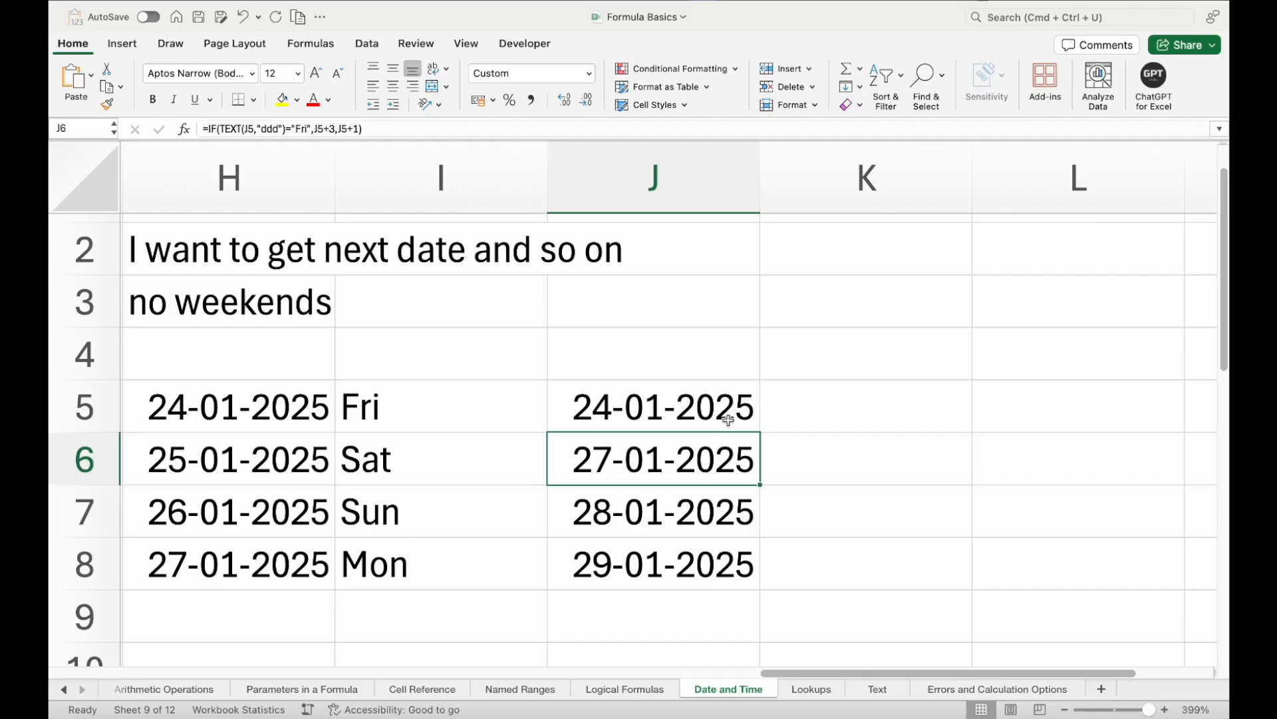
scroll(728, 420, "left", 3)
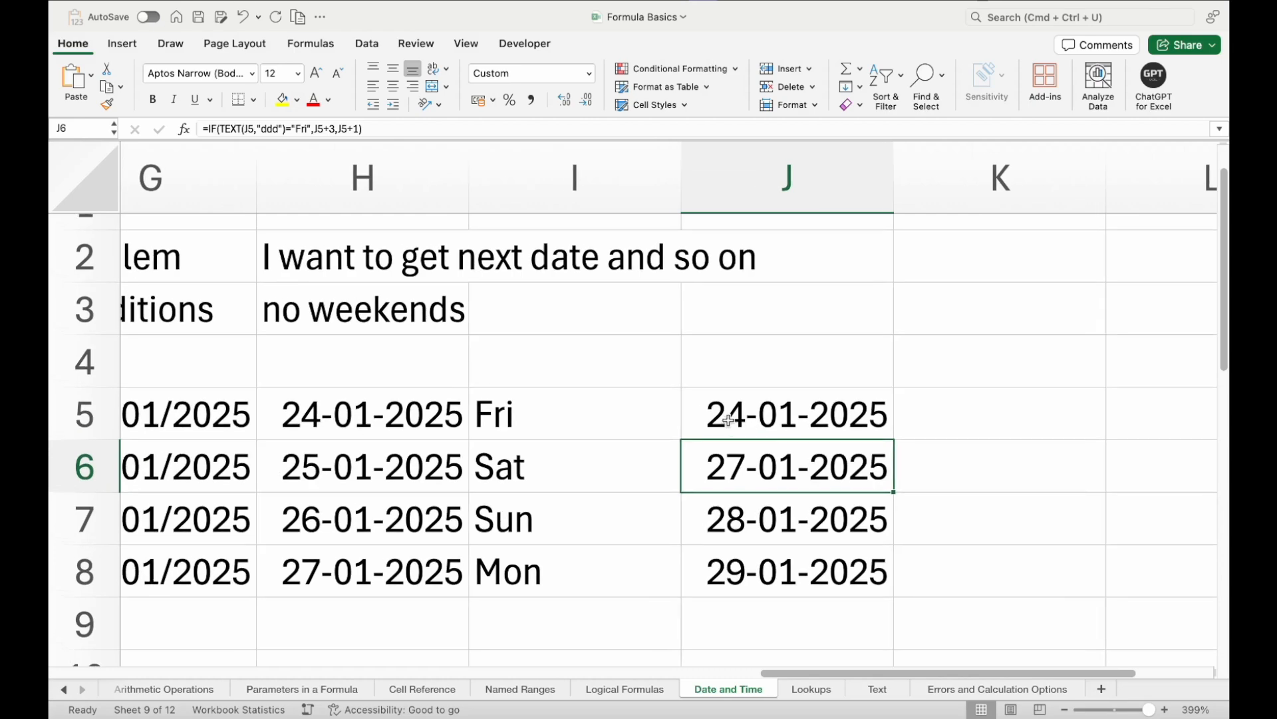
double_click(762, 455)
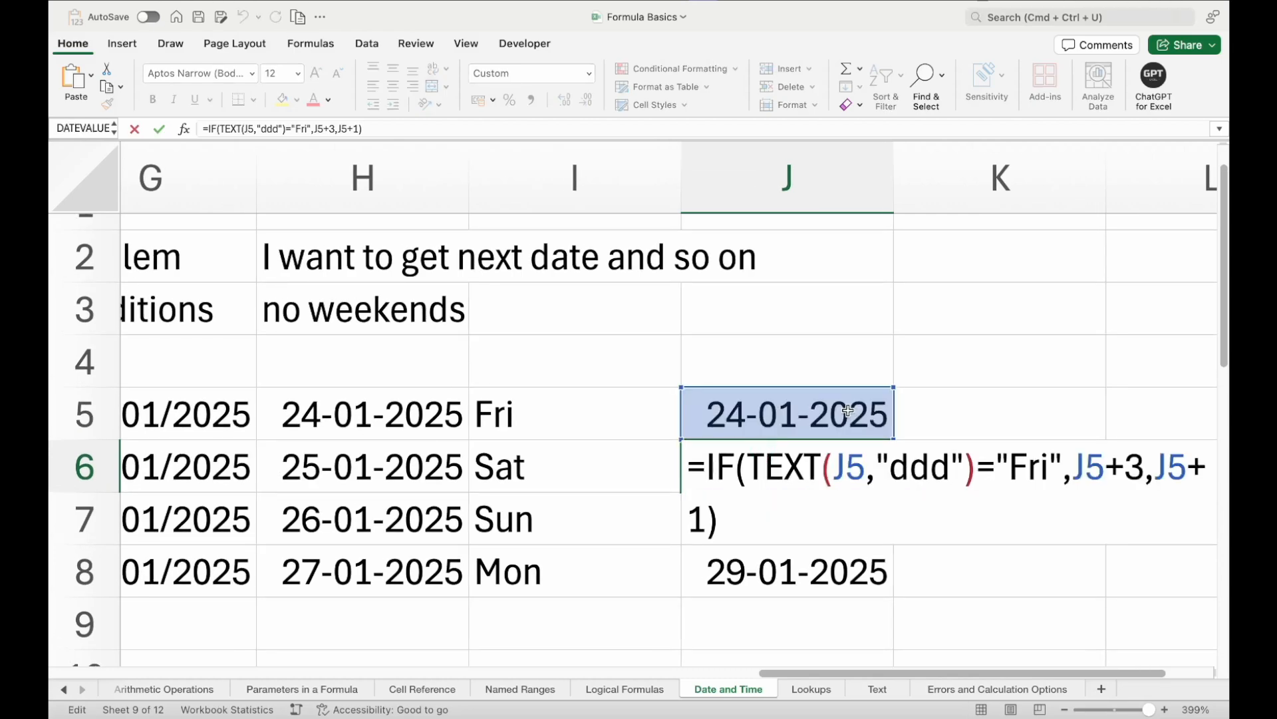
key("Escape")
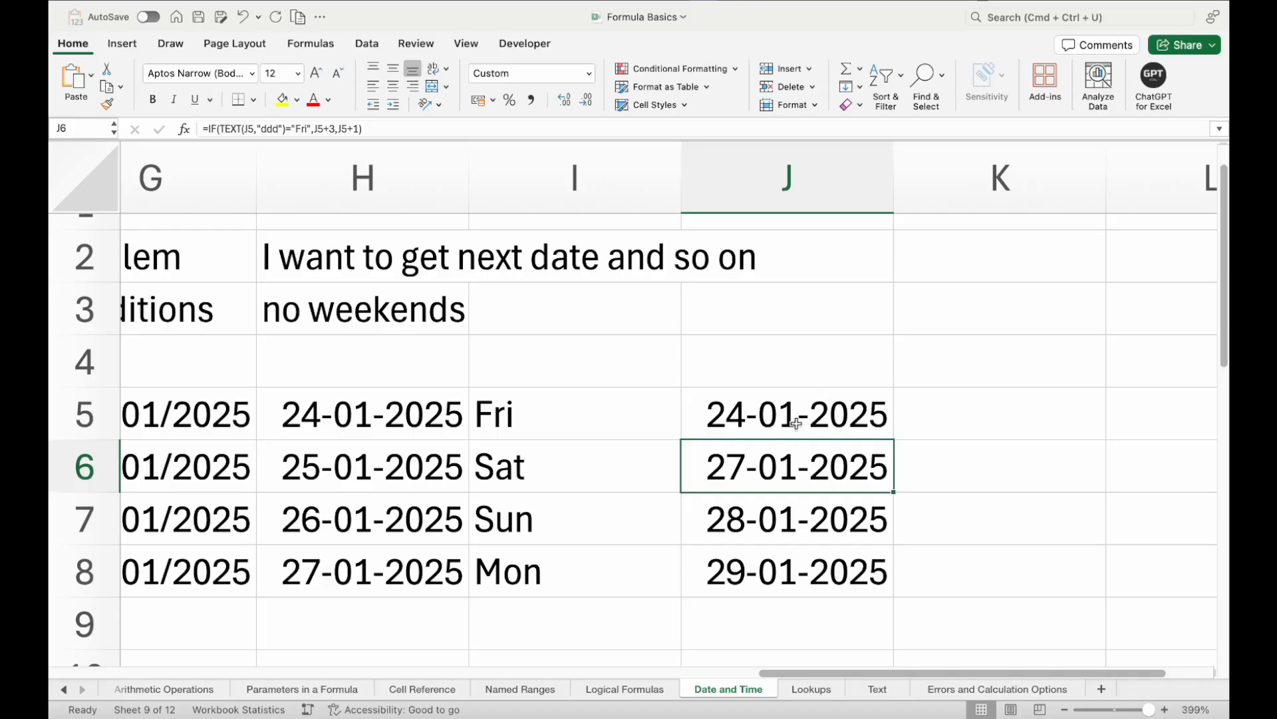
Copy cell H6 and paste it into J5.
left_click(385, 472)
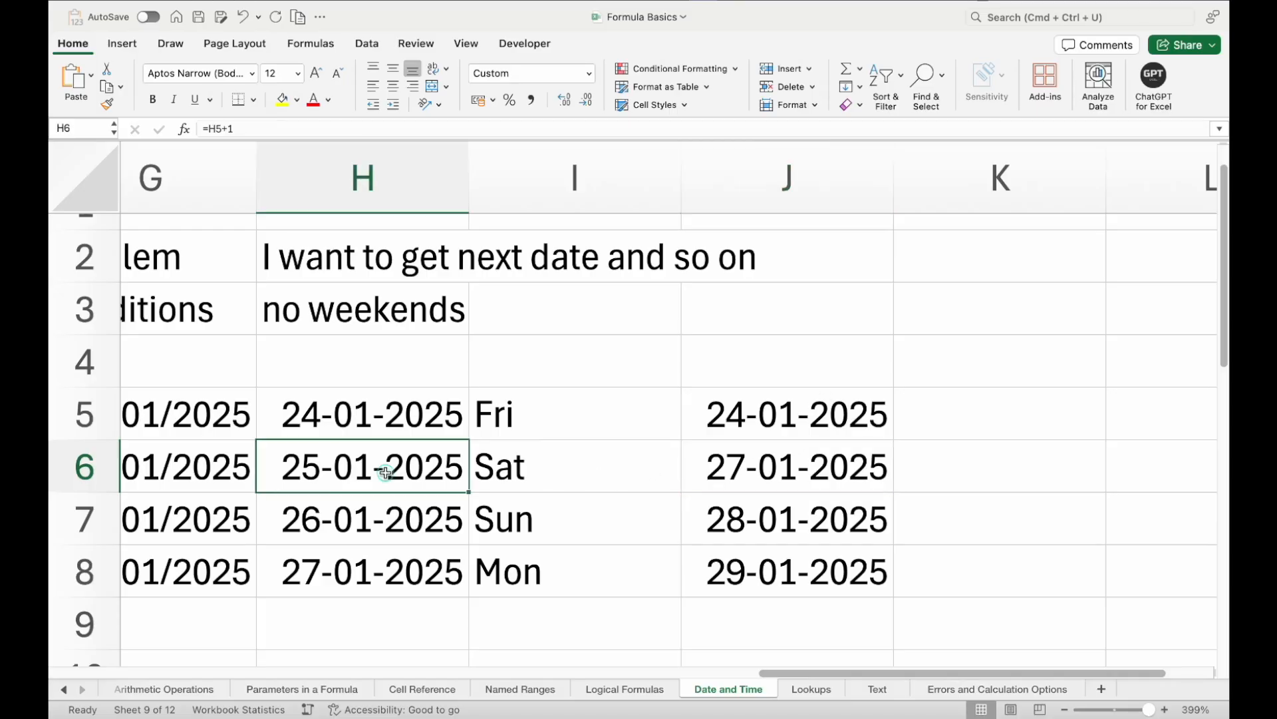
key("super+c")
left_click(756, 410)
key("super+v")
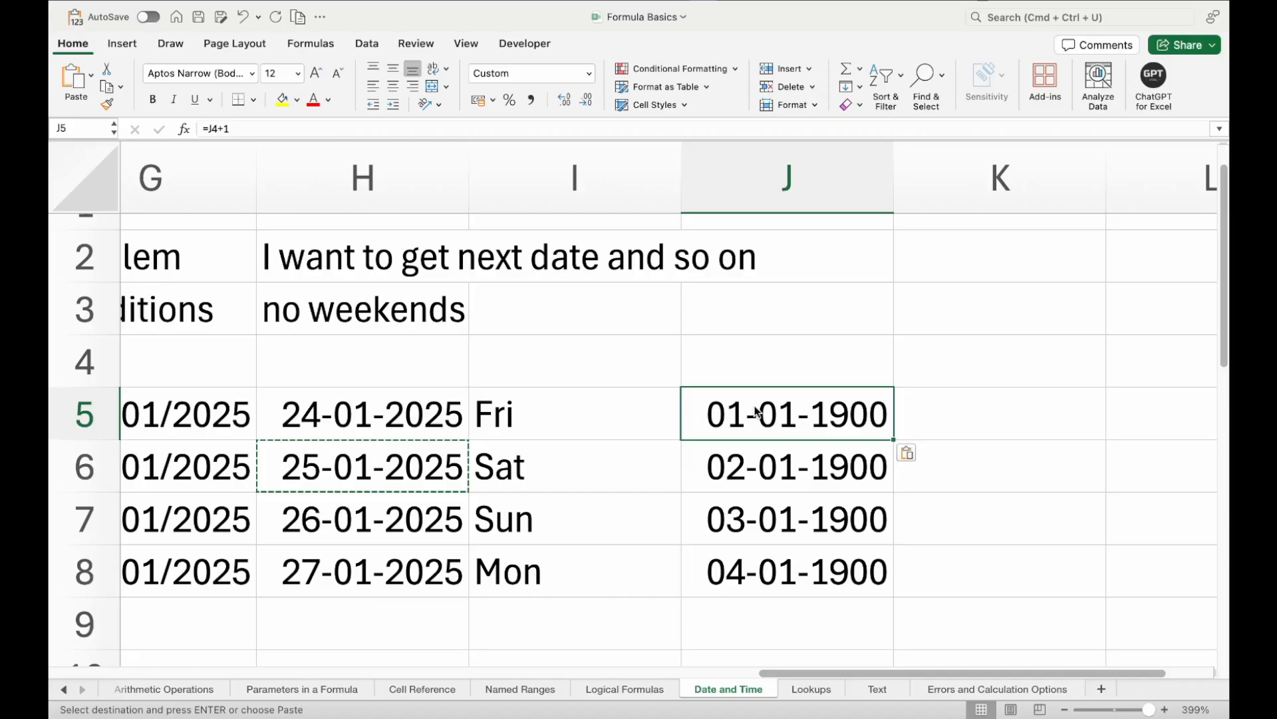
Examine how the weekend-skipping IF formula in J6 tests the date in J5 and adds 3 or 1 days.
double_click(757, 459)
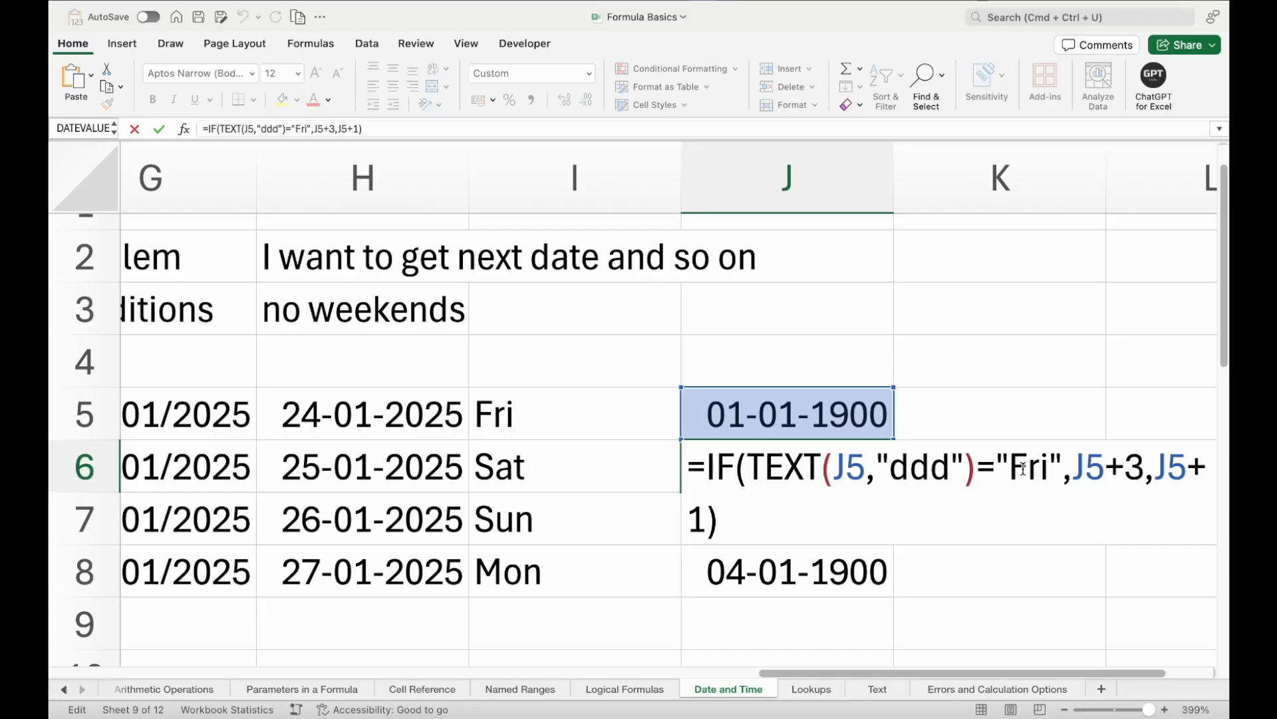
key("Escape")
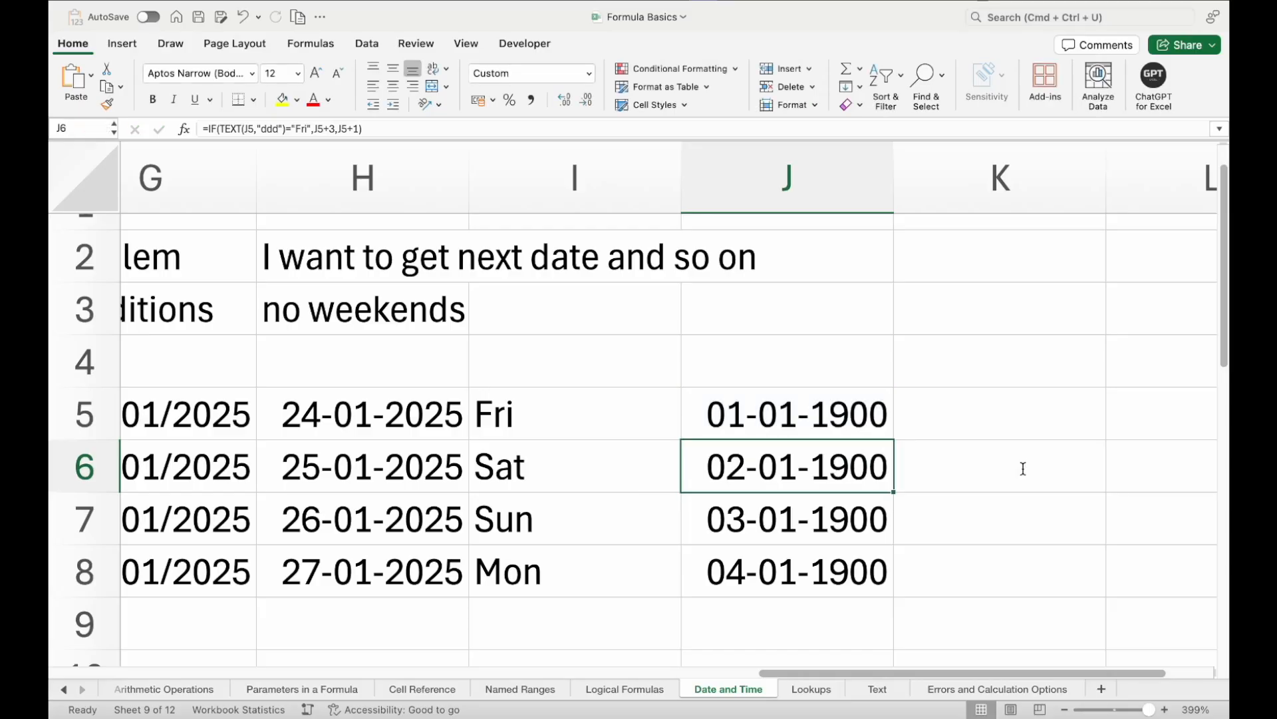
double_click(843, 463)
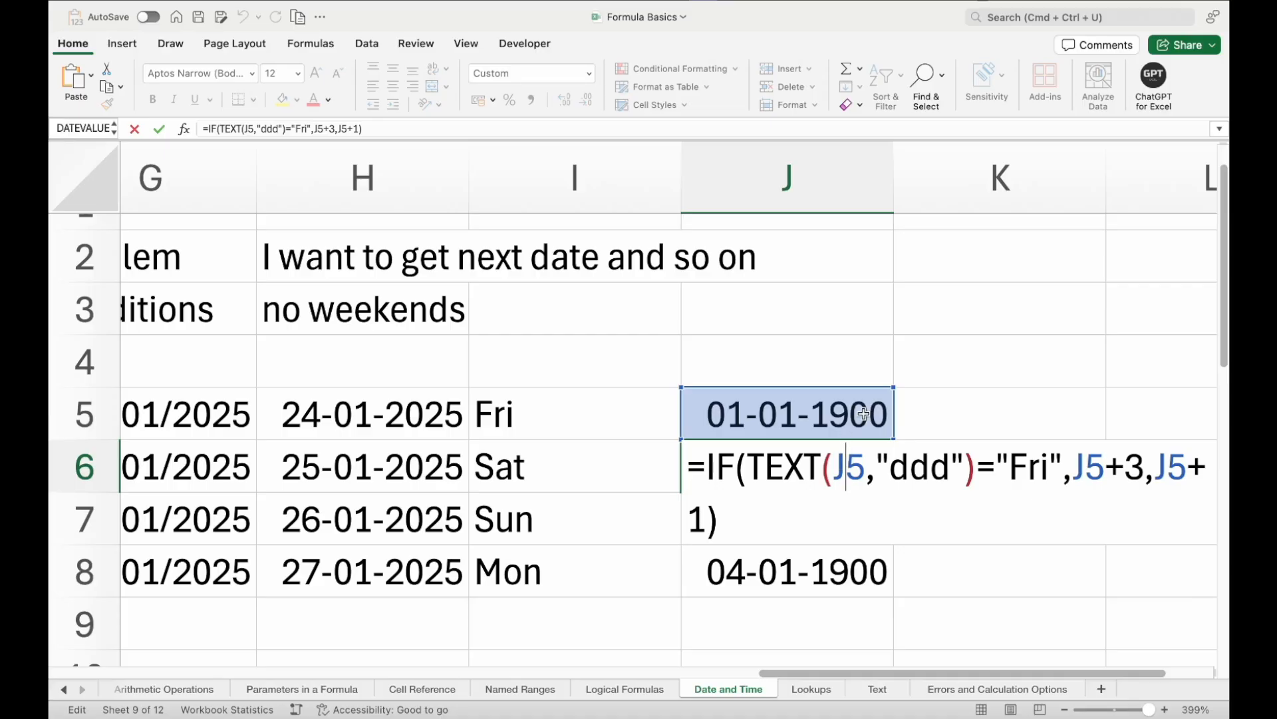
key("Escape")
scroll(864, 414, "right", 3)
scroll(864, 414, "right", 1)
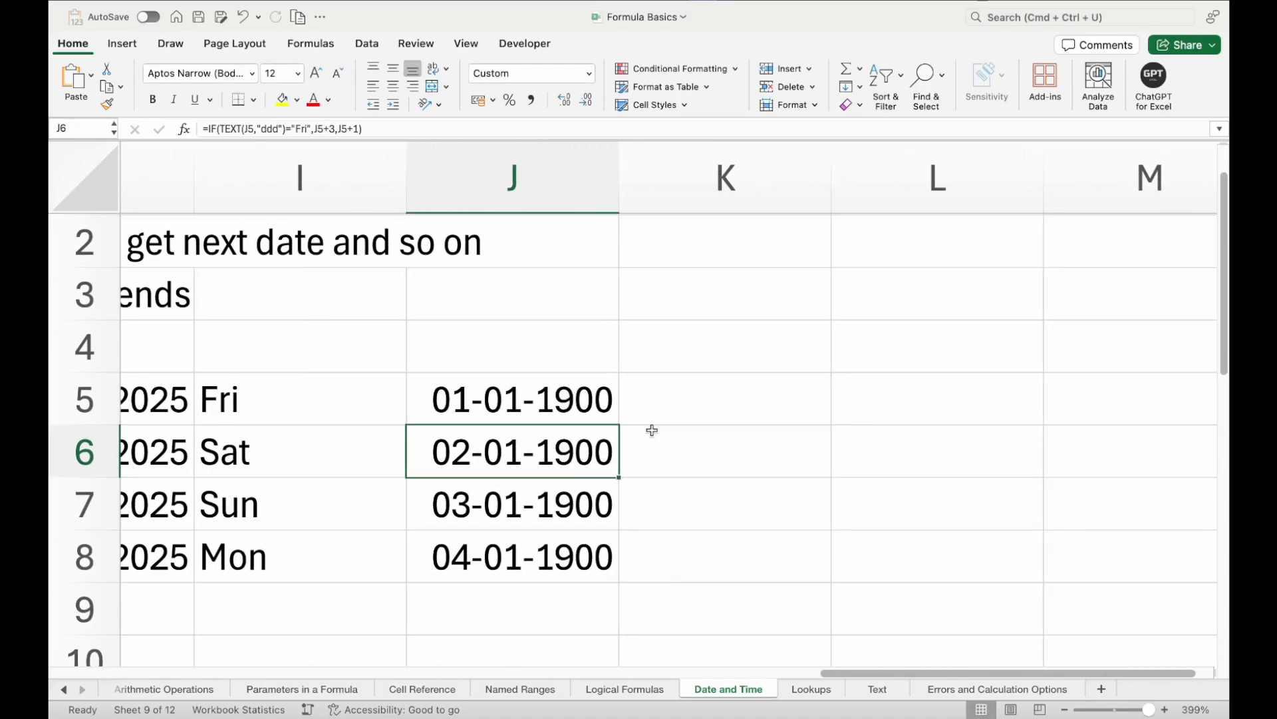
double_click(551, 452)
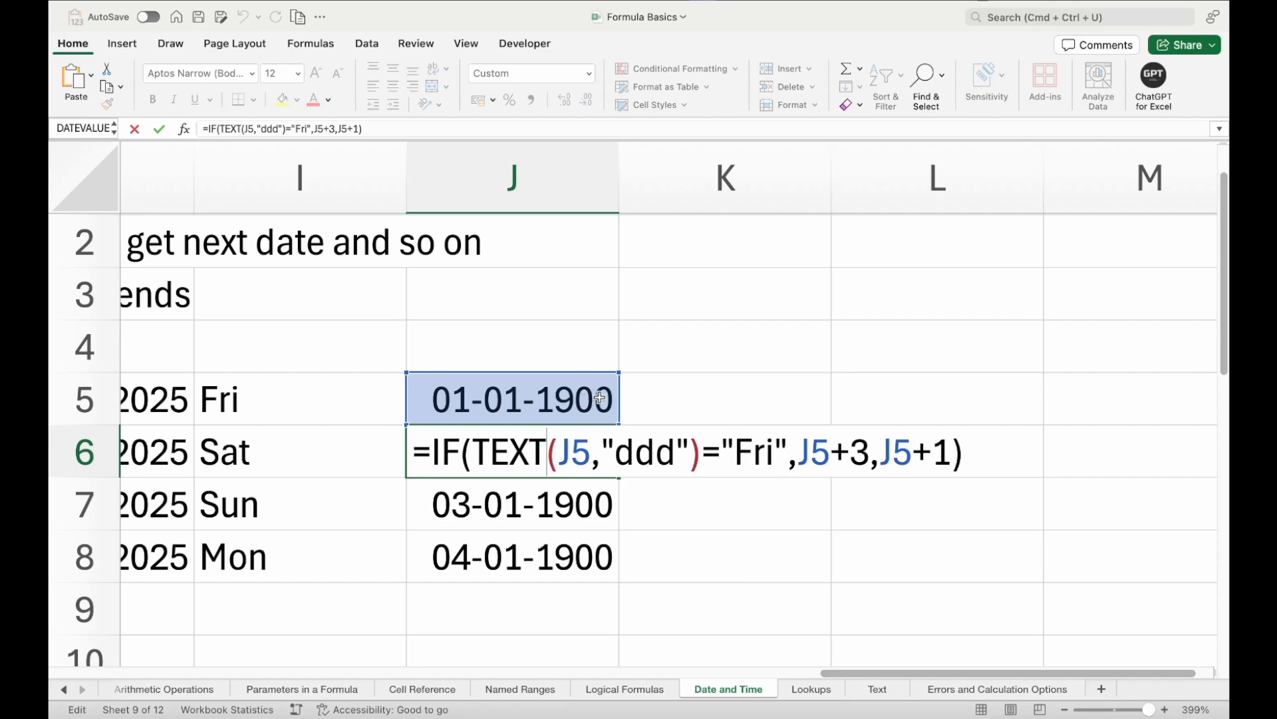
key("ctrl+Return")
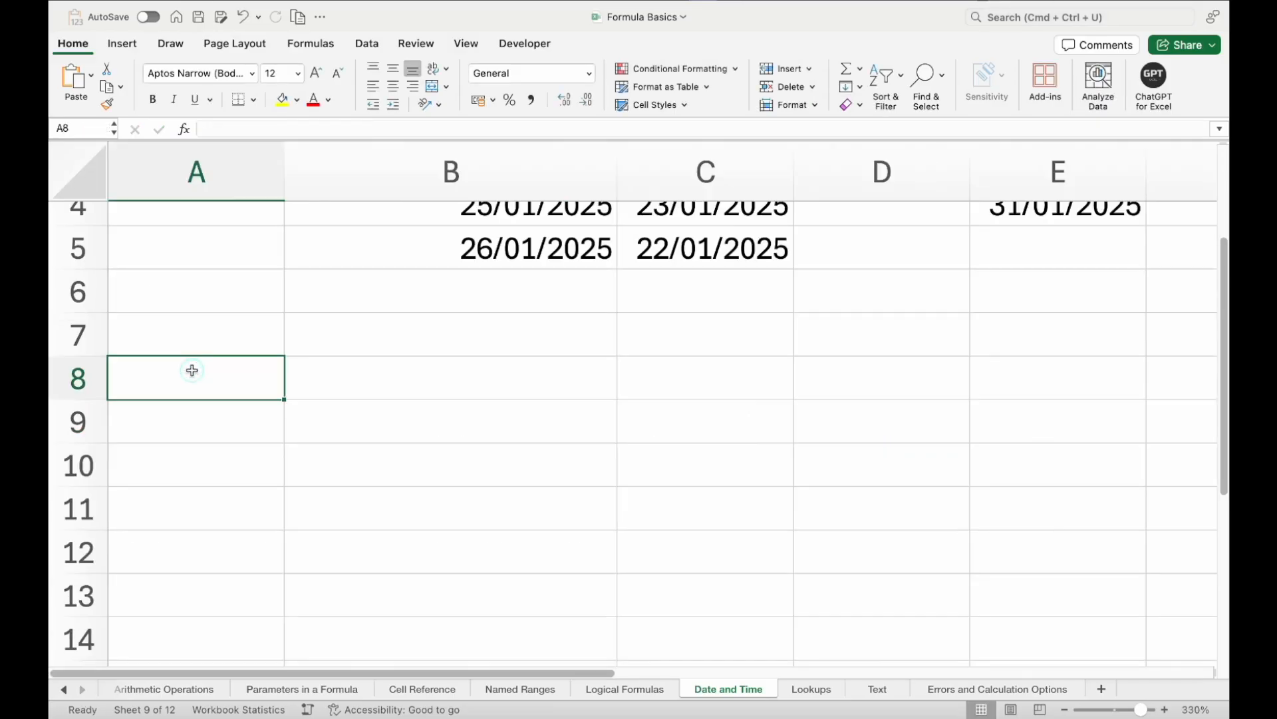
Label cell A8 as Time and enter the date 24/01/2025 in B8.
type("Time")
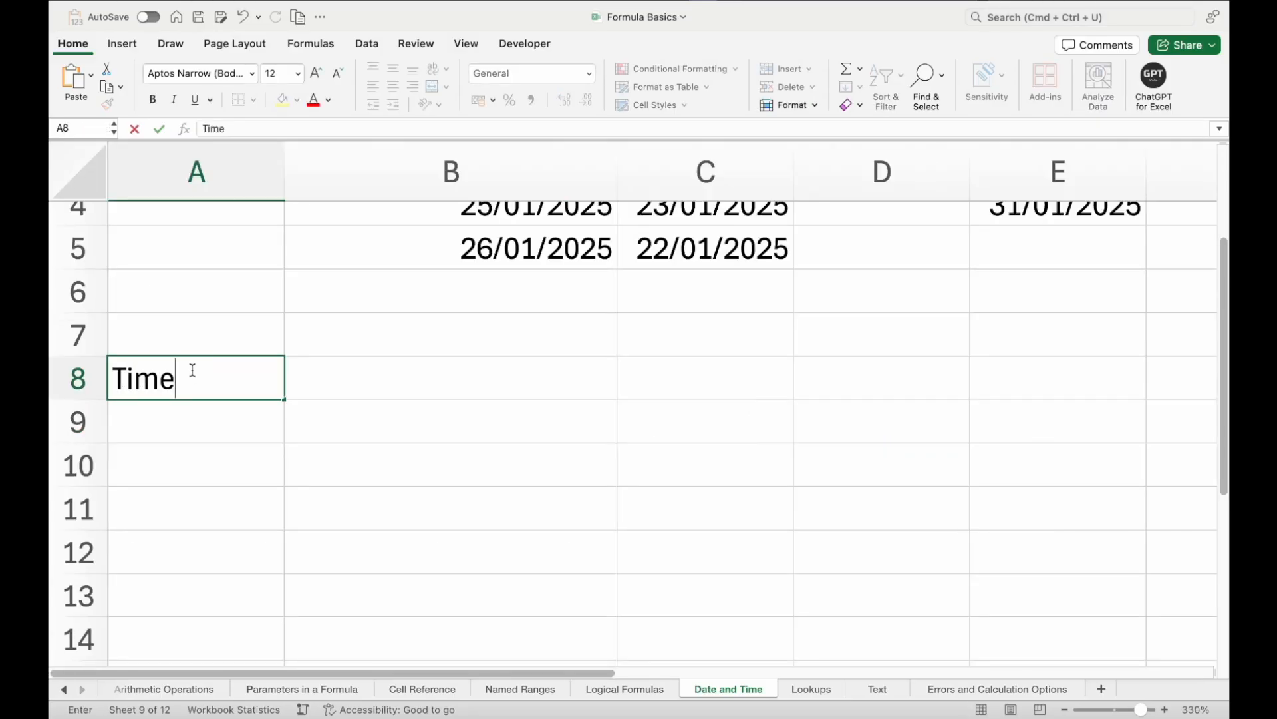
key("Tab")
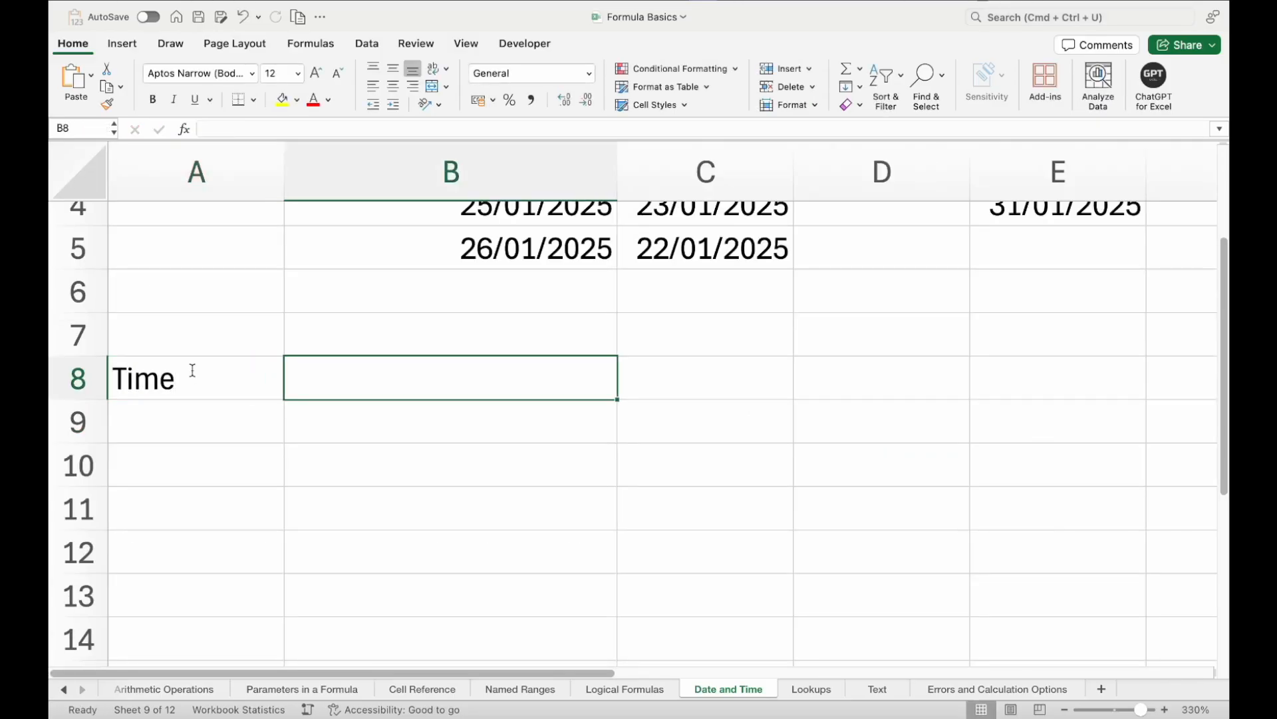
type("24/01/2025")
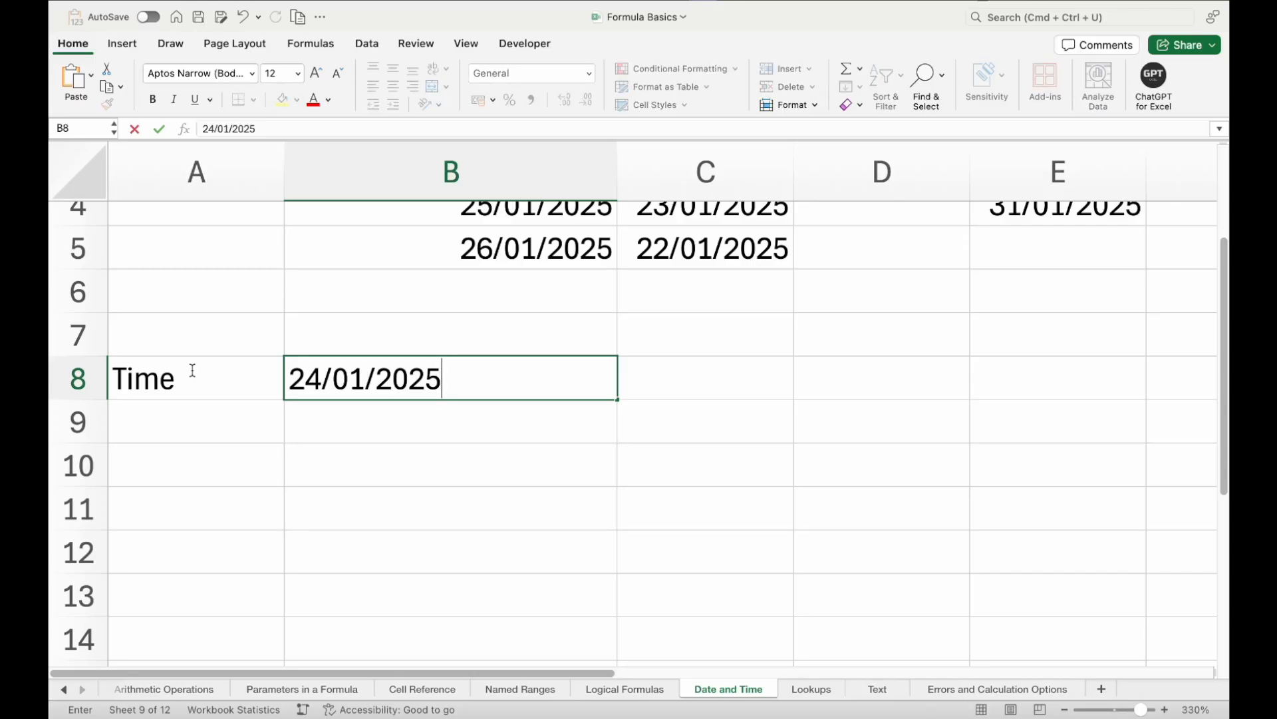
key("Return")
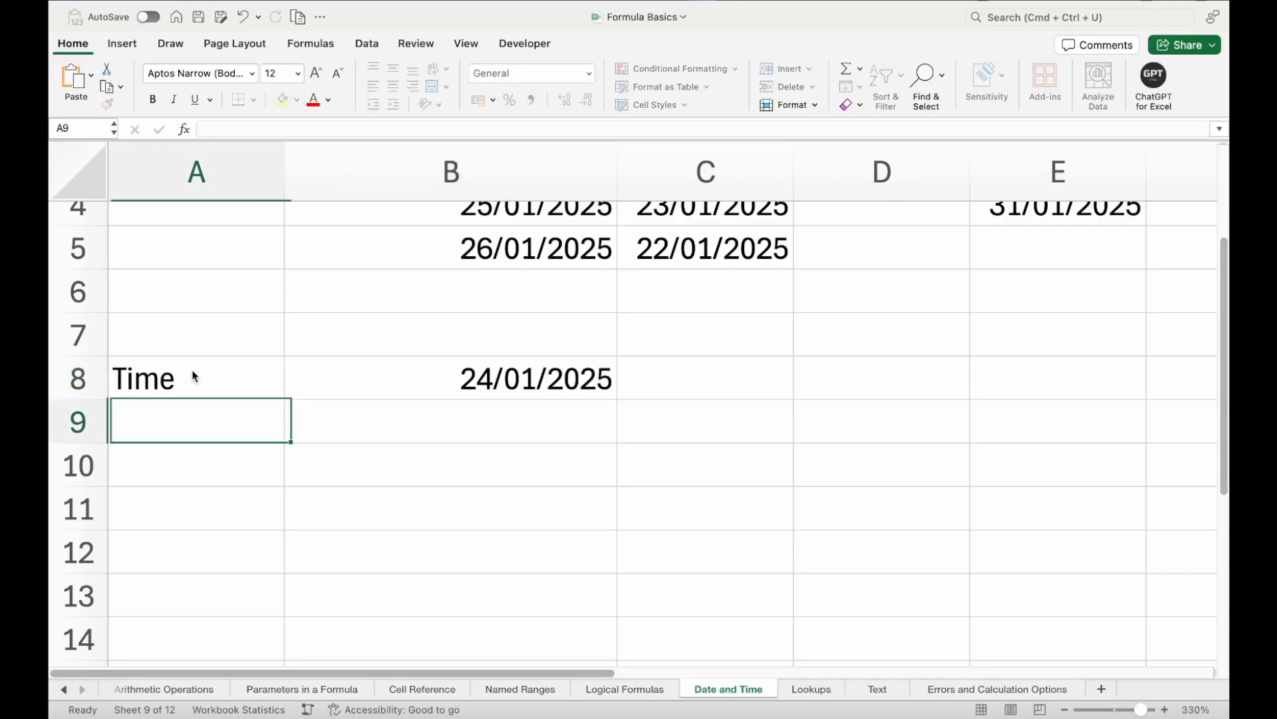
key("Right")
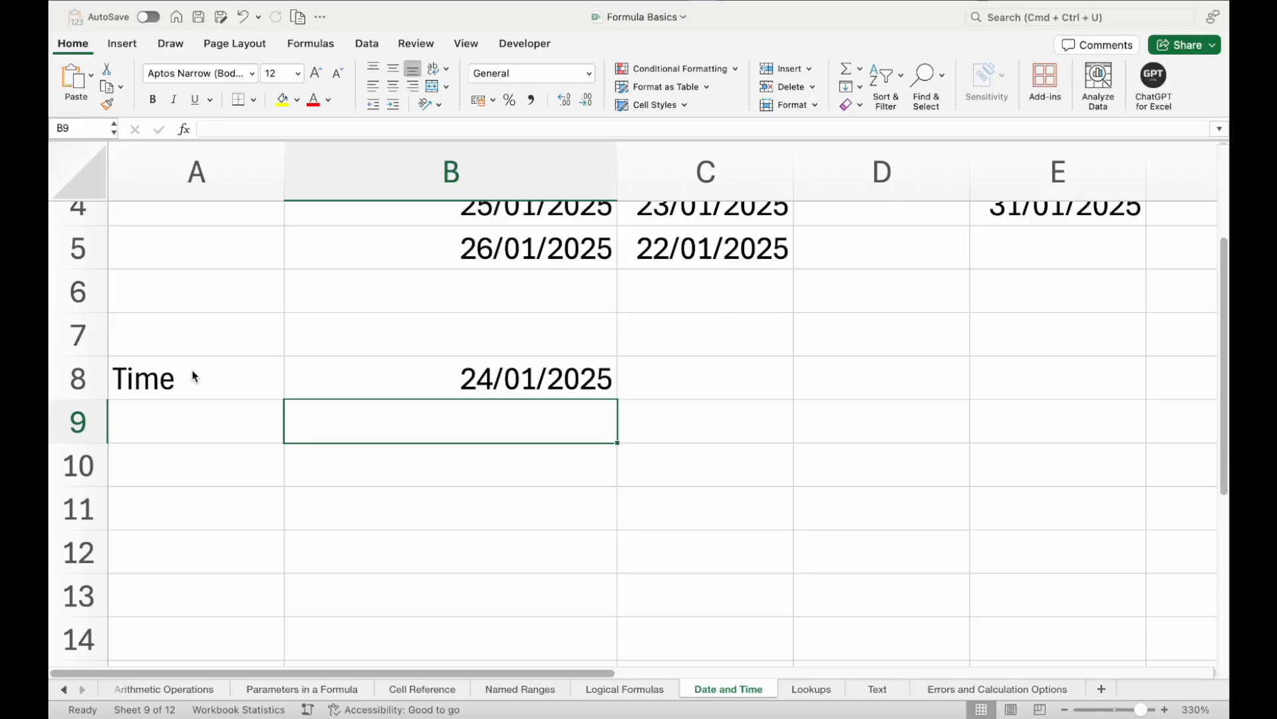
Apply the custom number format dd-mm-yyy hh:mm:ss to the date in B8.
left_click(357, 379)
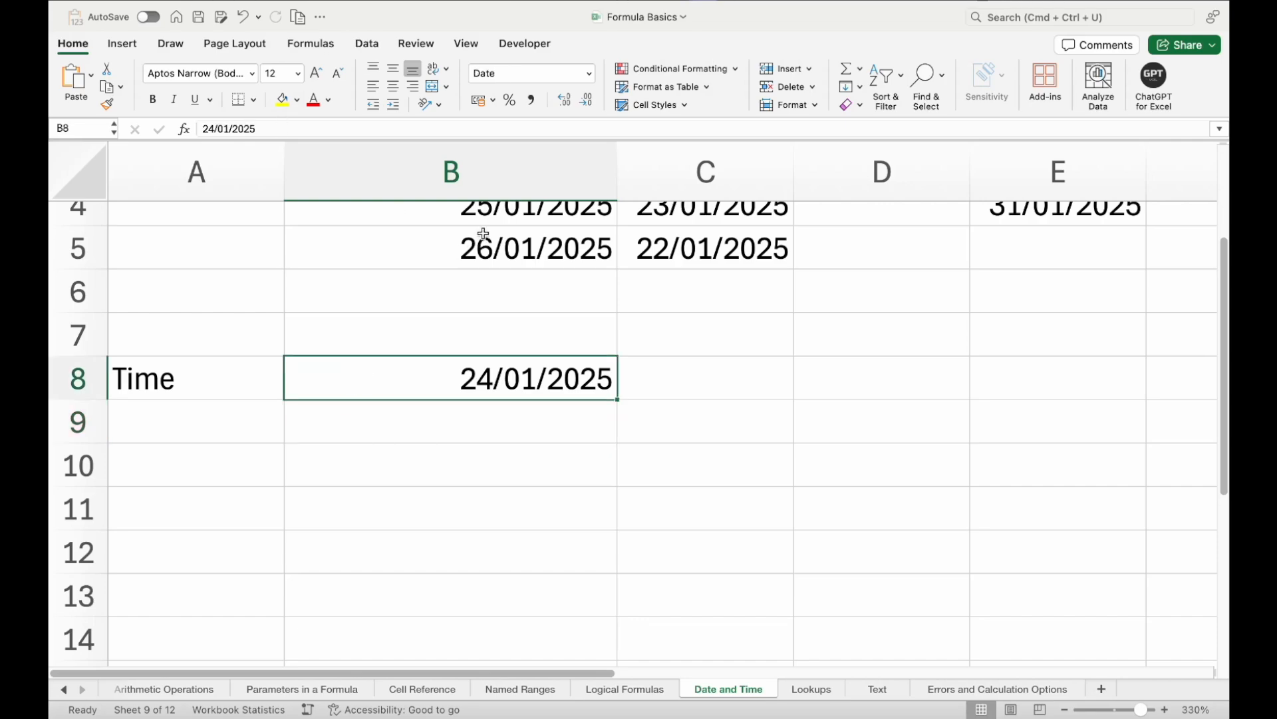
key("super+1")
left_click(458, 316)
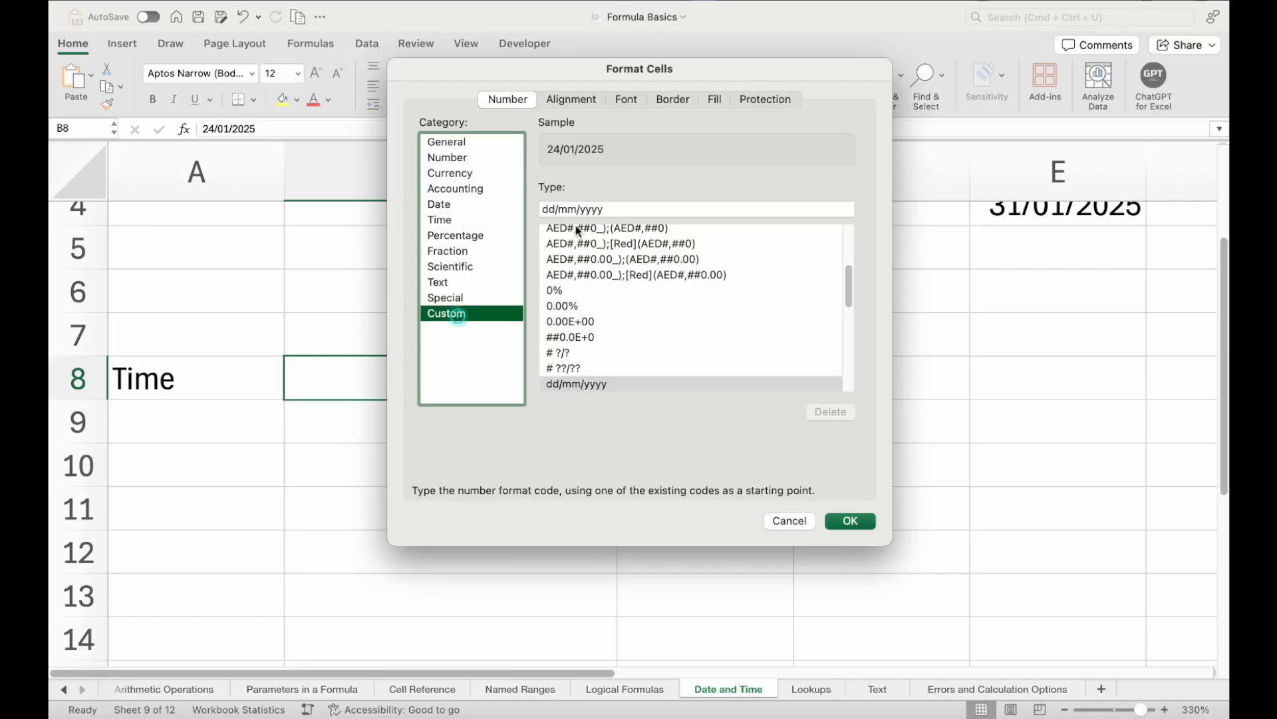
triple_click(609, 209)
type("dd-")
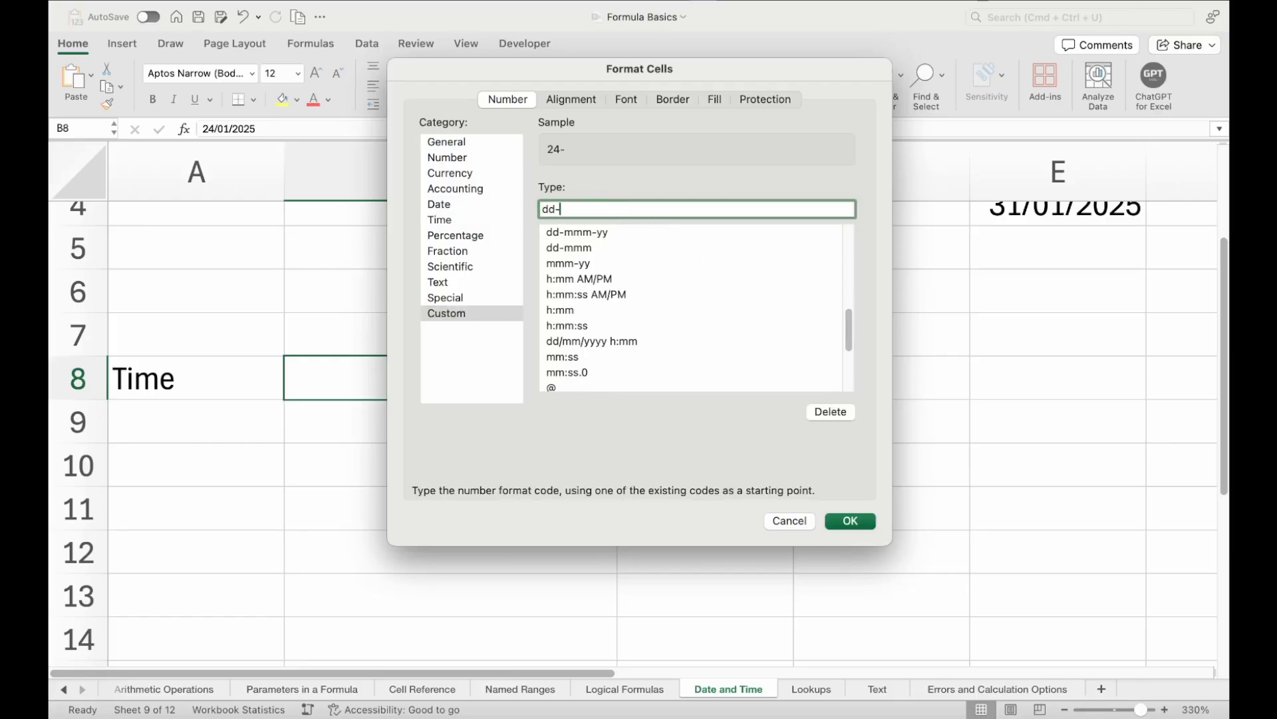
type("mm-yyy")
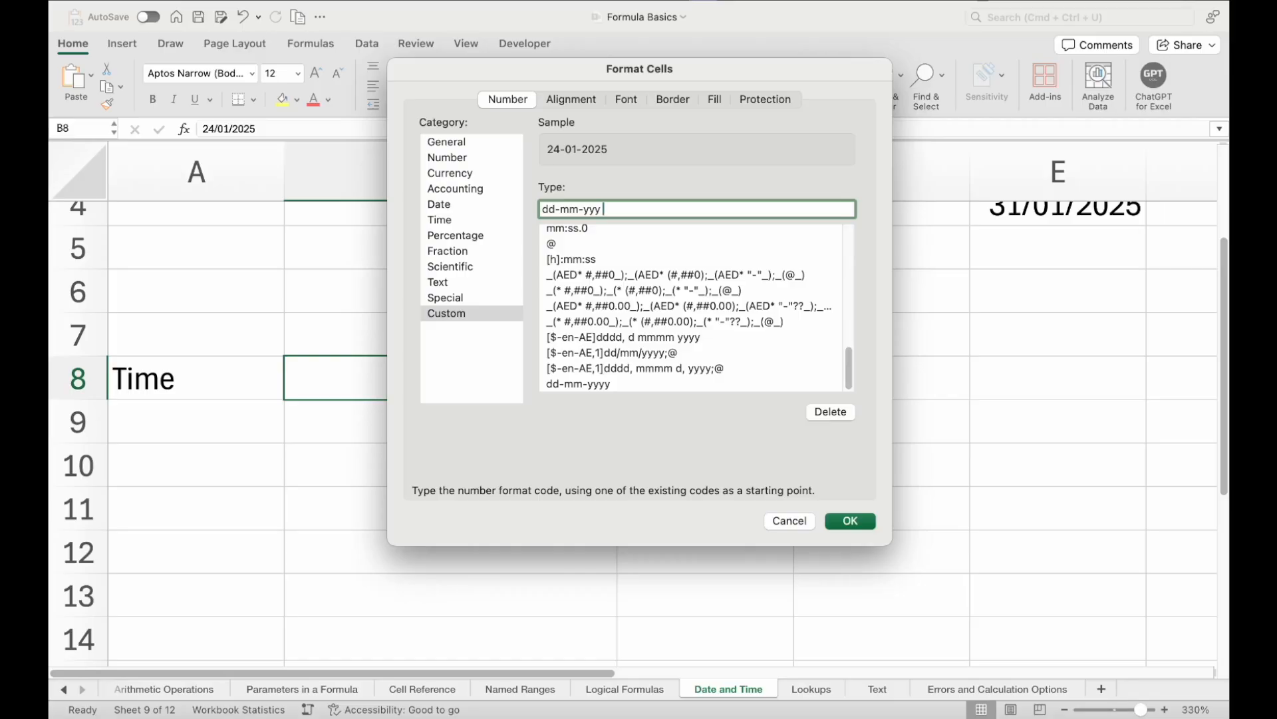
type(" hh:mm:ss")
left_click(844, 521)
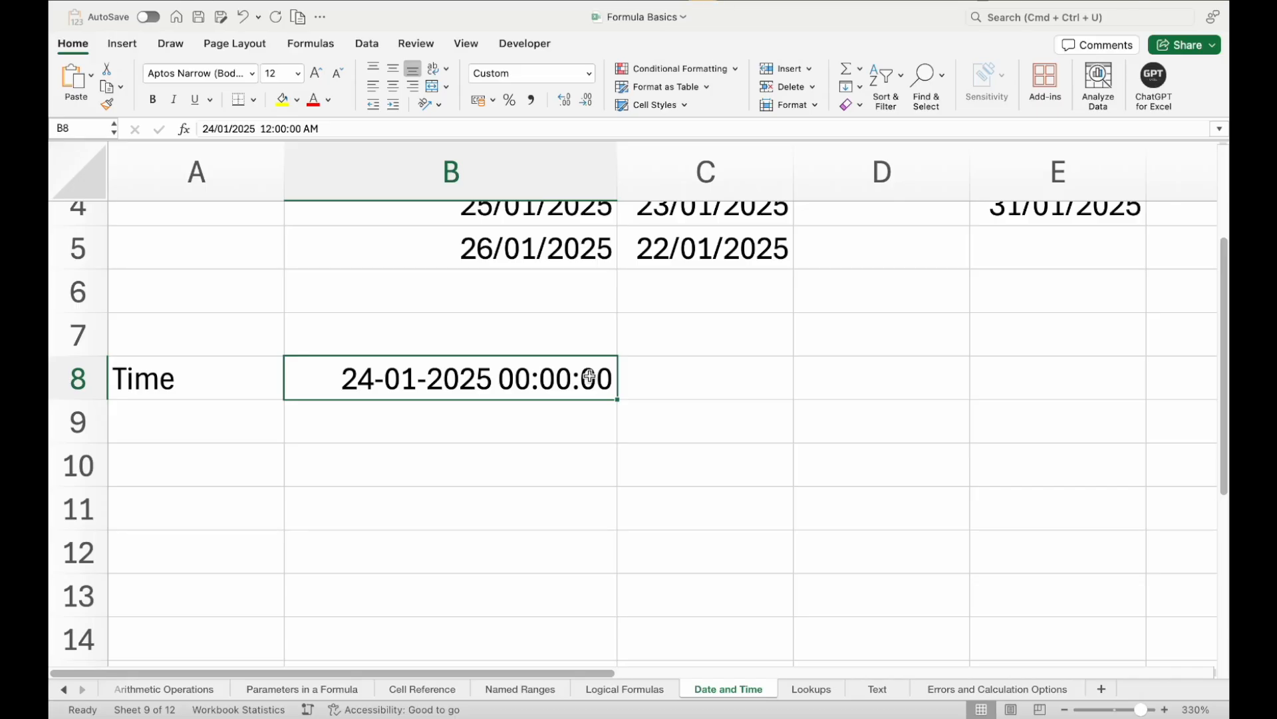
Enter the formula =B8+1 in B9 to add one day to the date above.
left_click(536, 428)
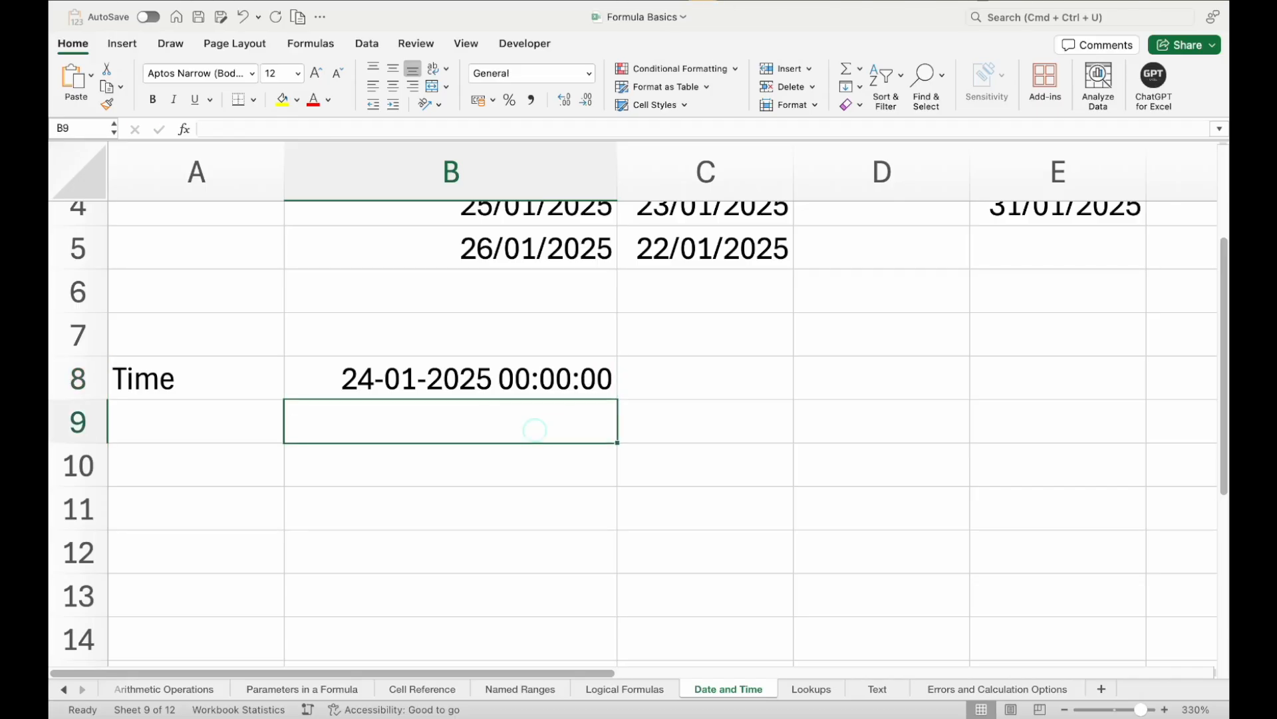
type("=")
key("Up")
type("+1")
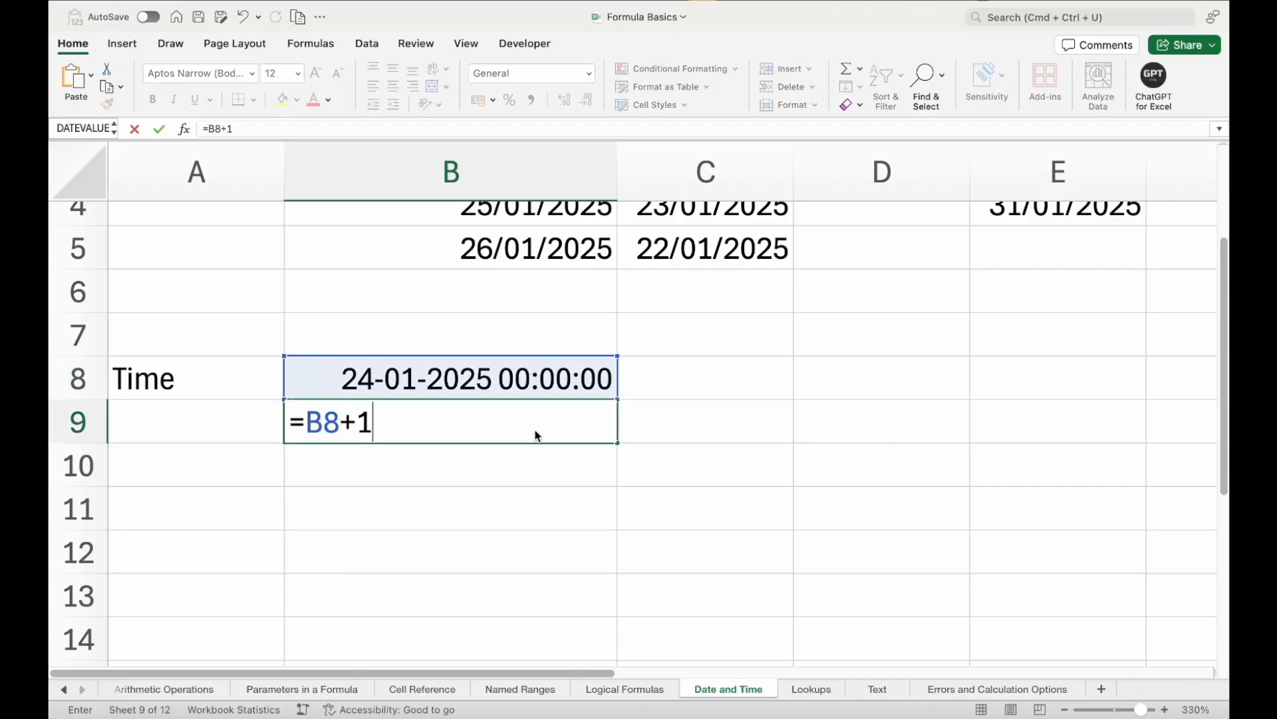
key("Return")
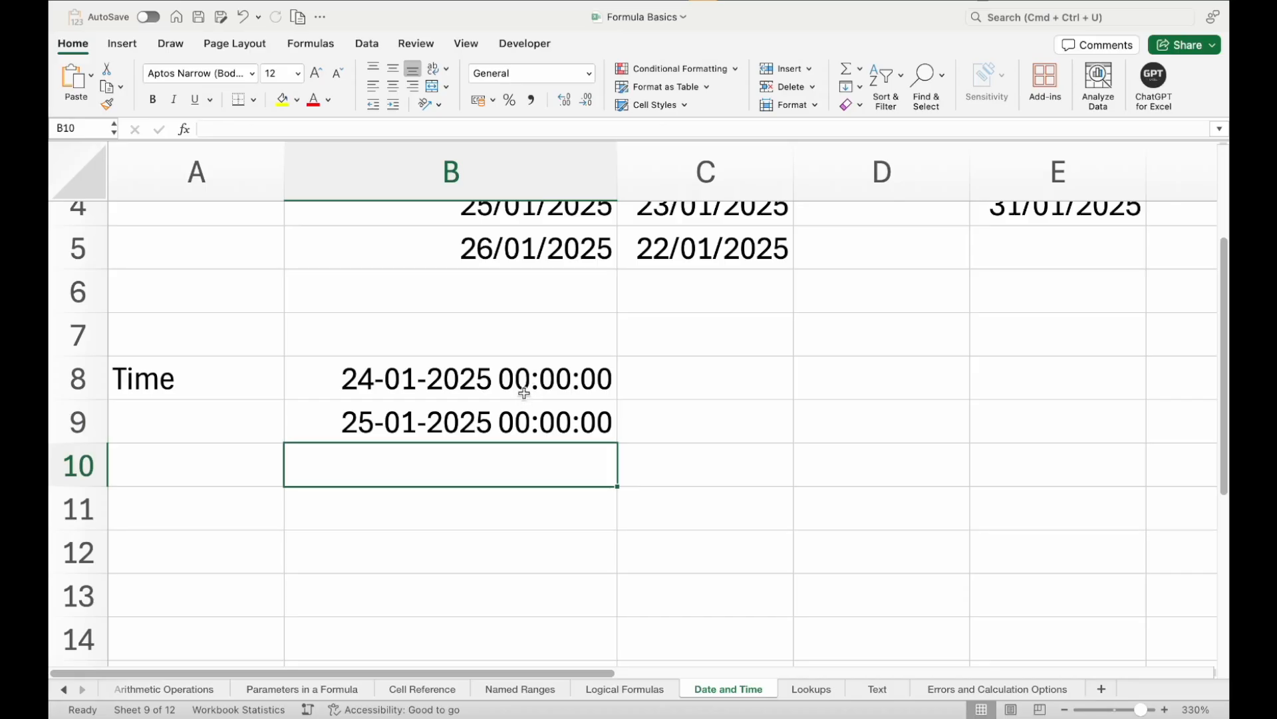
Change the formula in B9 to =B8+1/24 so that it adds one hour.
left_click(500, 422)
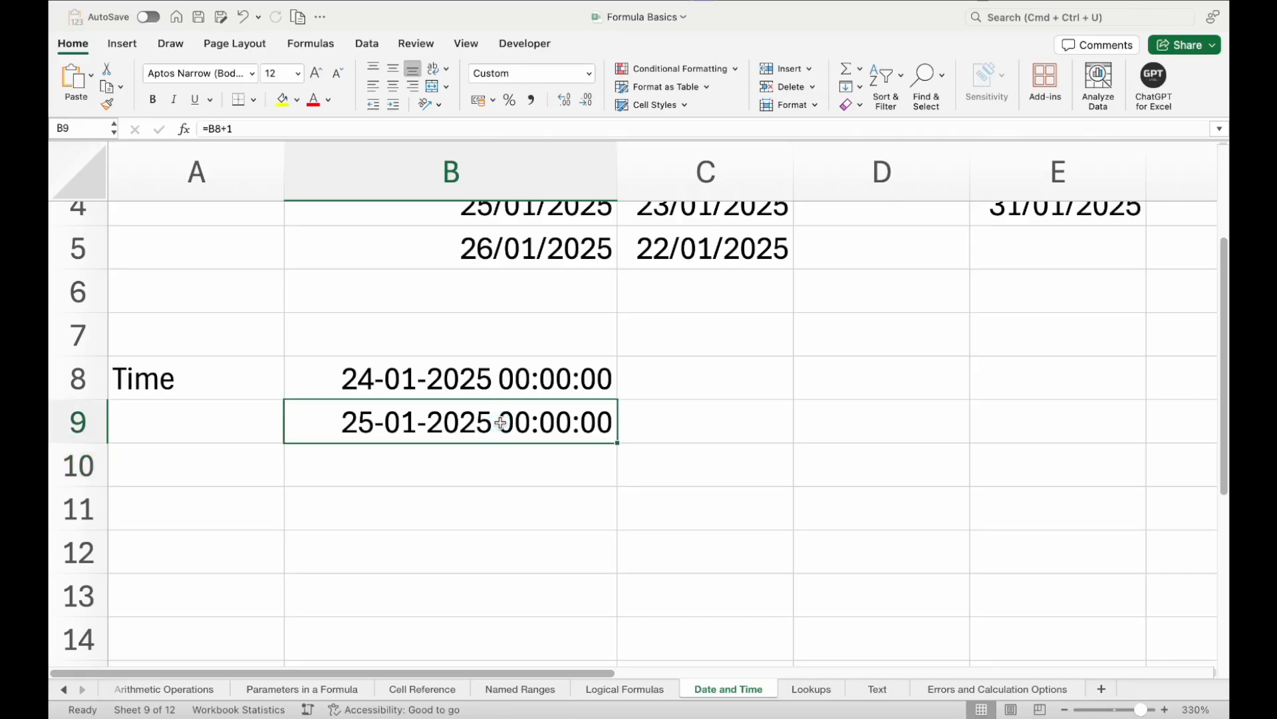
double_click(522, 420)
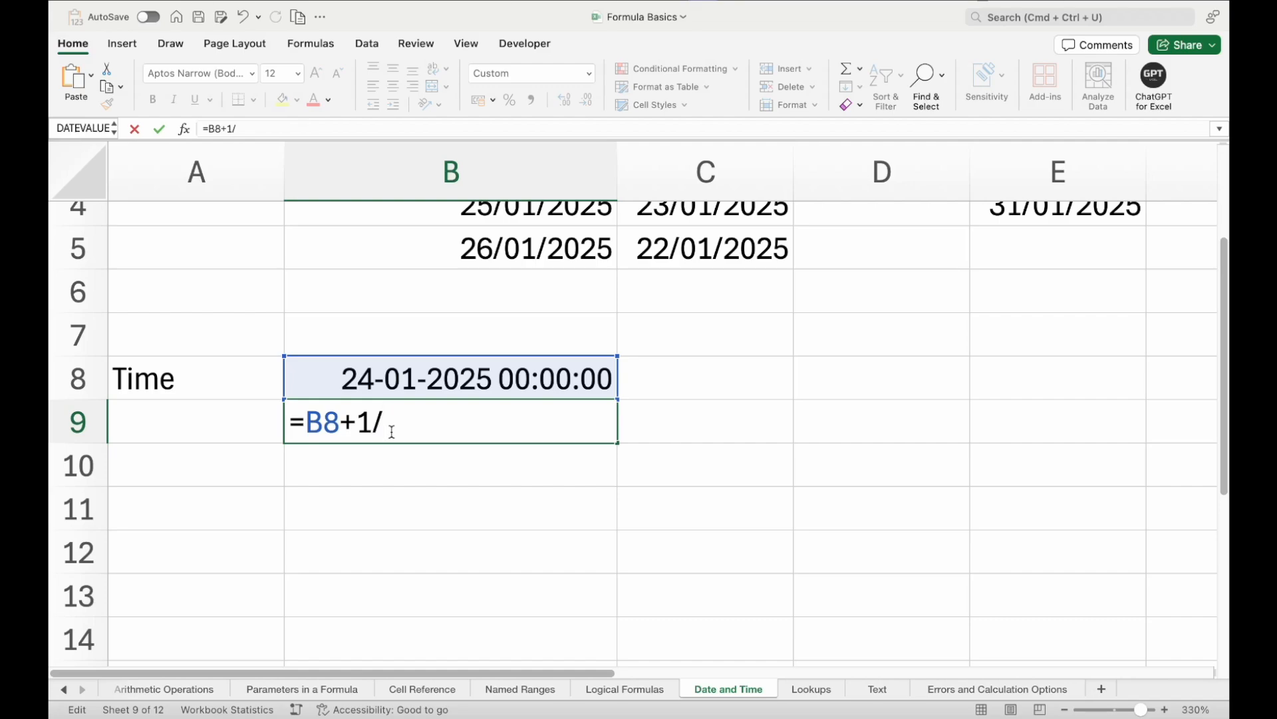
type("24")
key("Return")
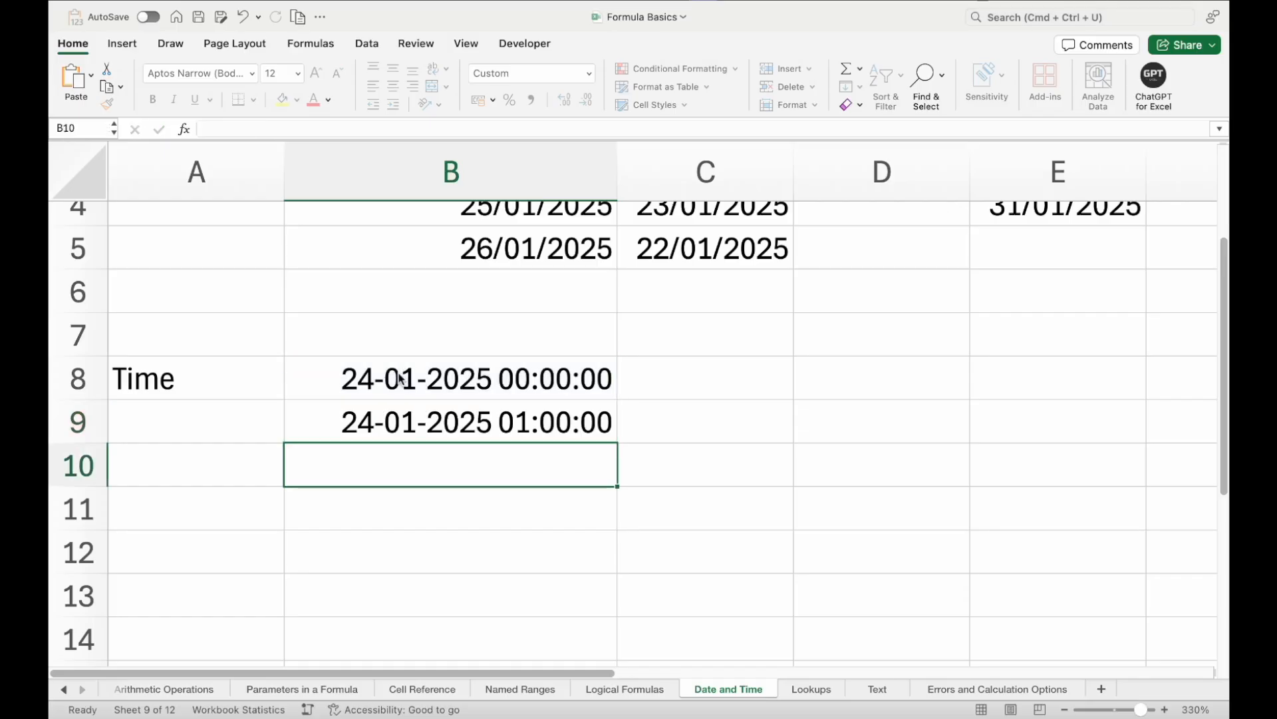
Check the 1/24 part of the formula in B9 and change the formula to =B8+2/24 to add two hours.
left_click(473, 424)
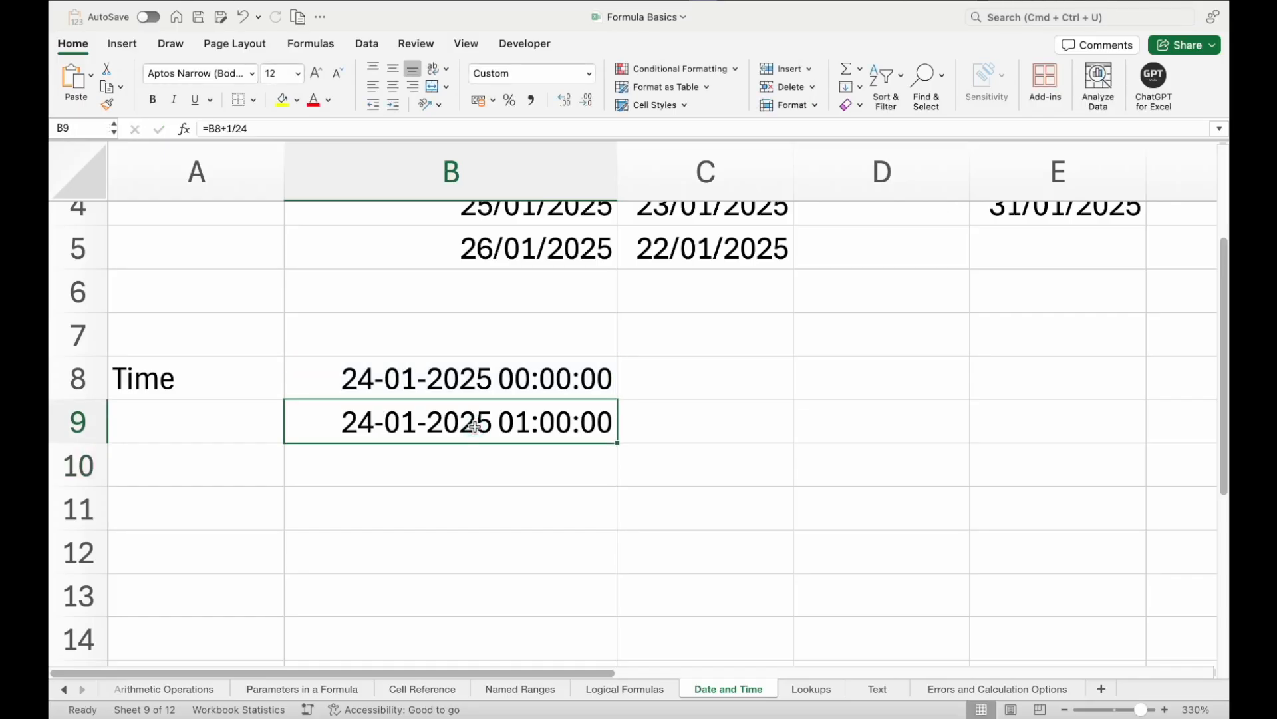
double_click(473, 425)
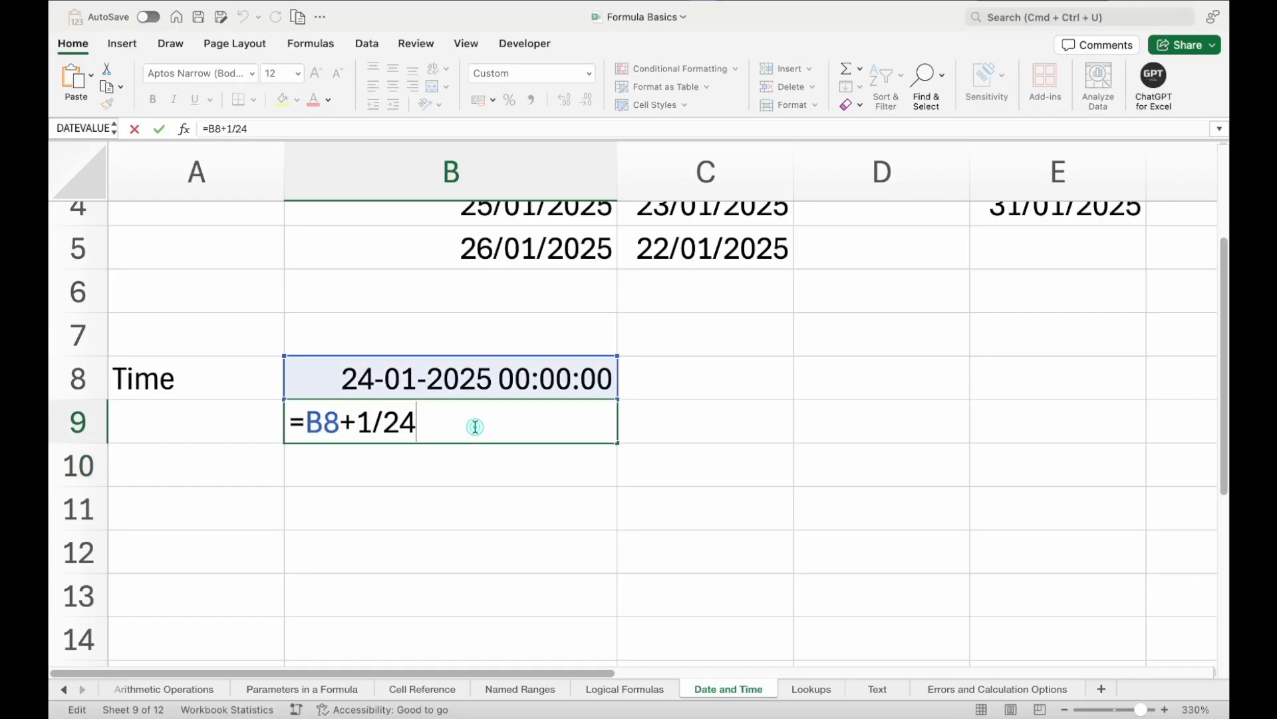
left_click(371, 422)
left_click(363, 421)
left_click_drag(363, 420, 431, 422)
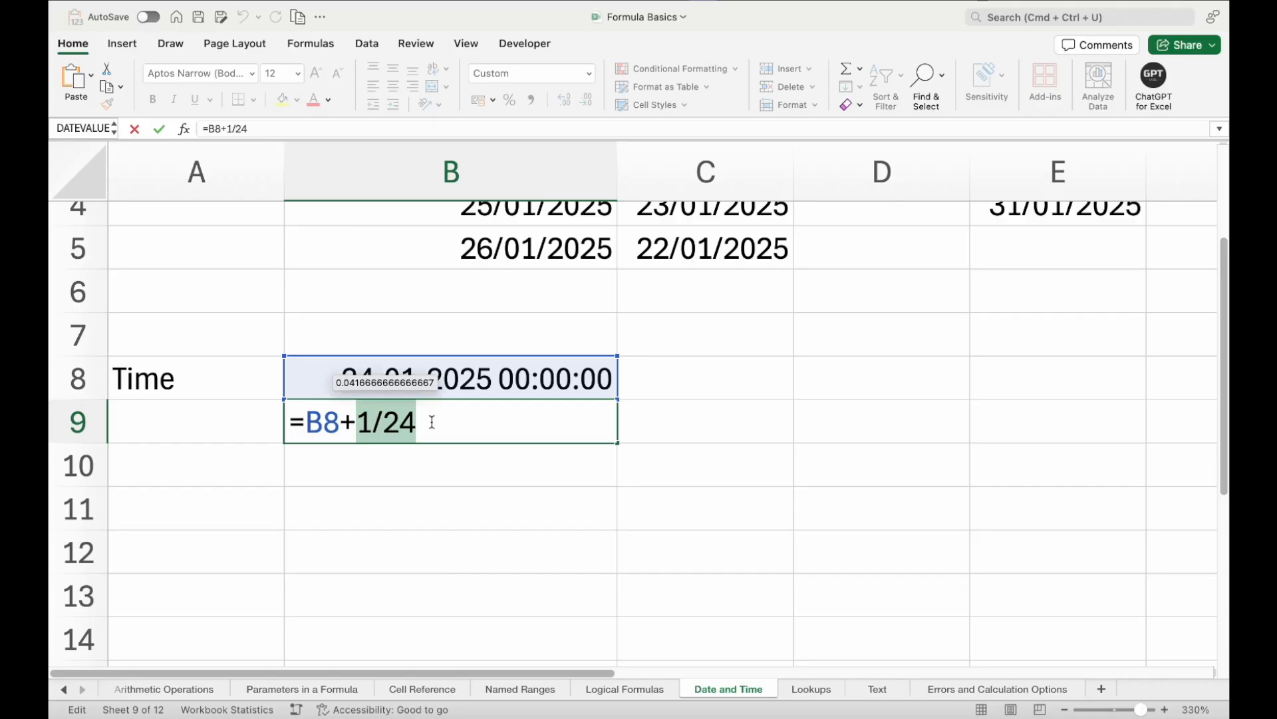
key("Left")
key("Right")
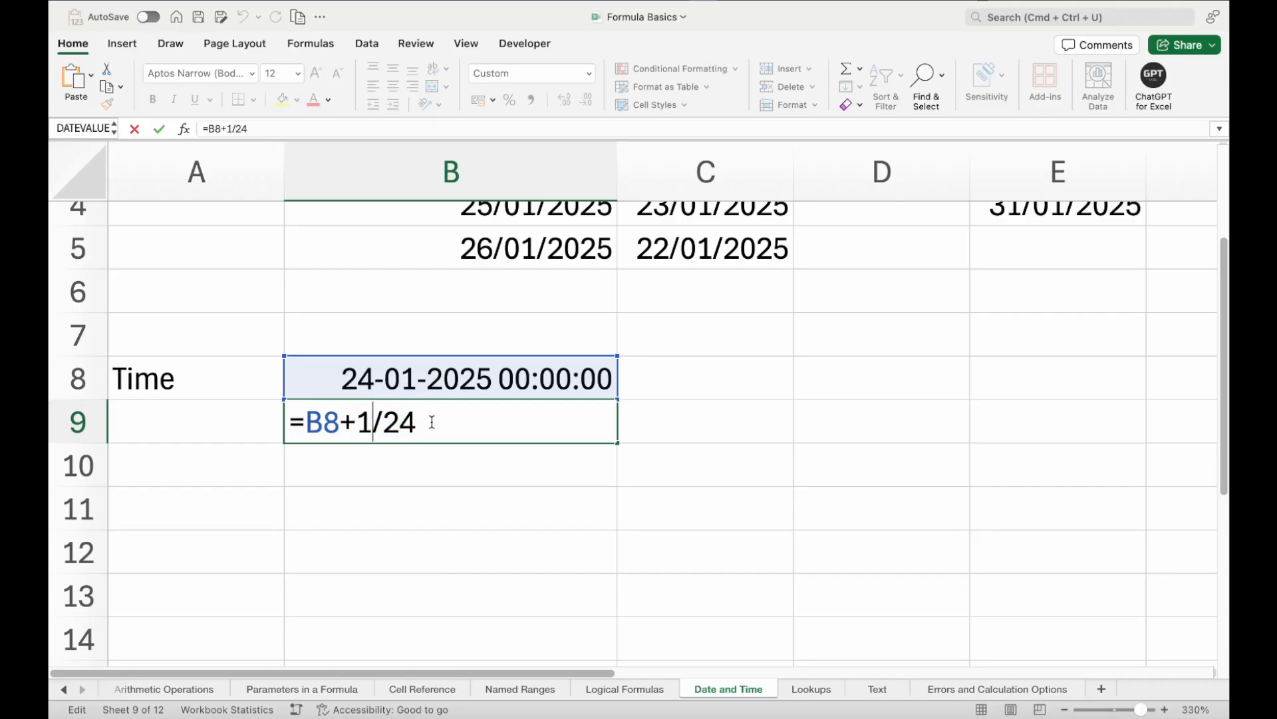
key("BackSpace")
type("2")
key("Return")
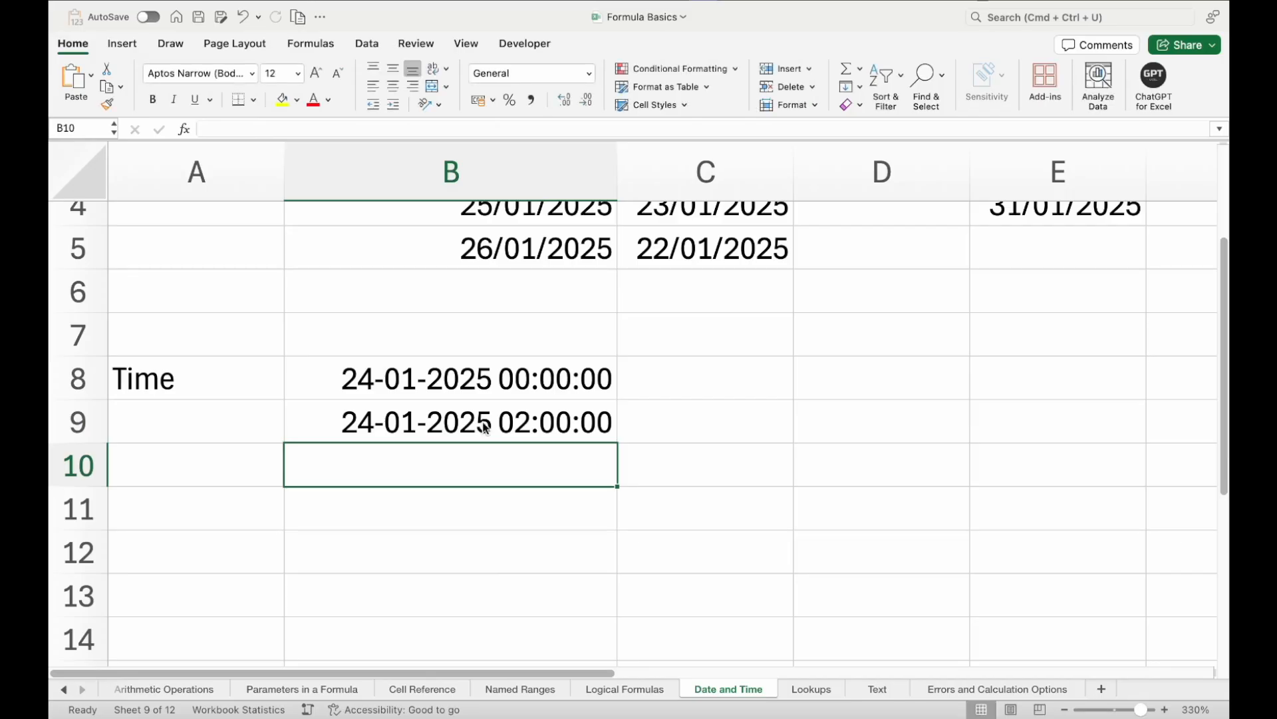
Change the formula in B9 to =B8+2.5/24 to add two and a half hours, and review it.
left_click(485, 426)
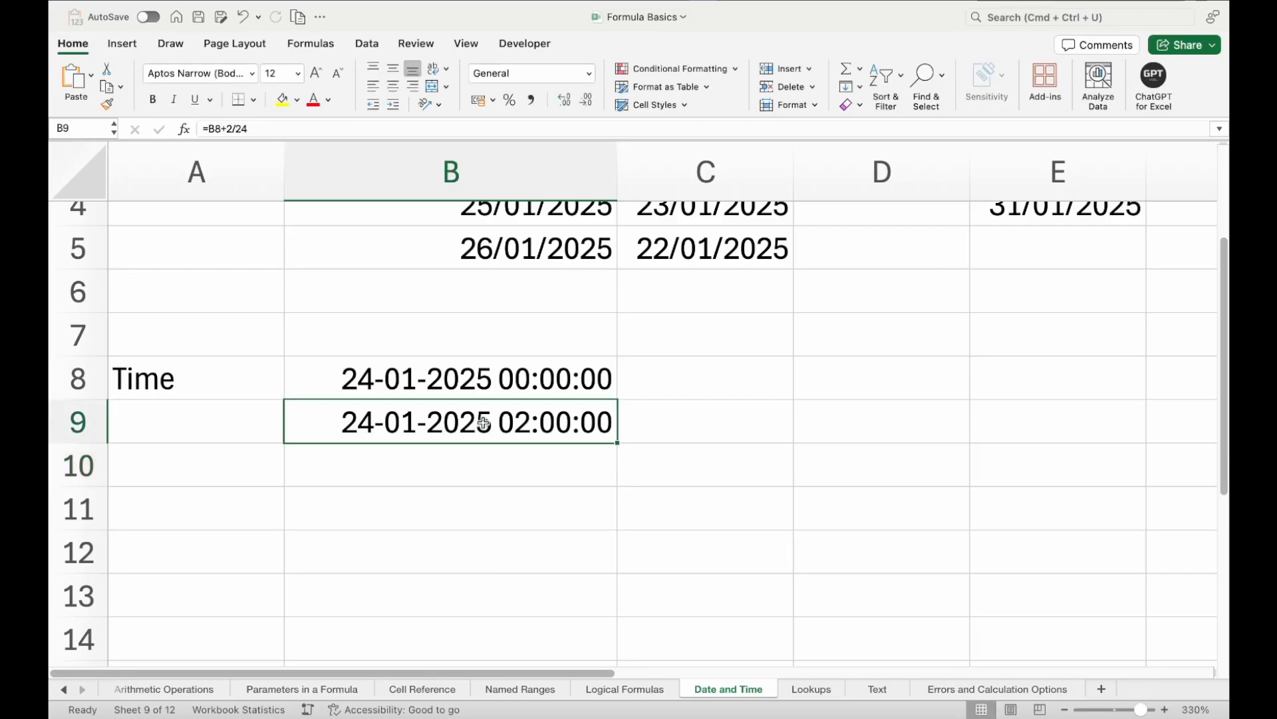
double_click(555, 424)
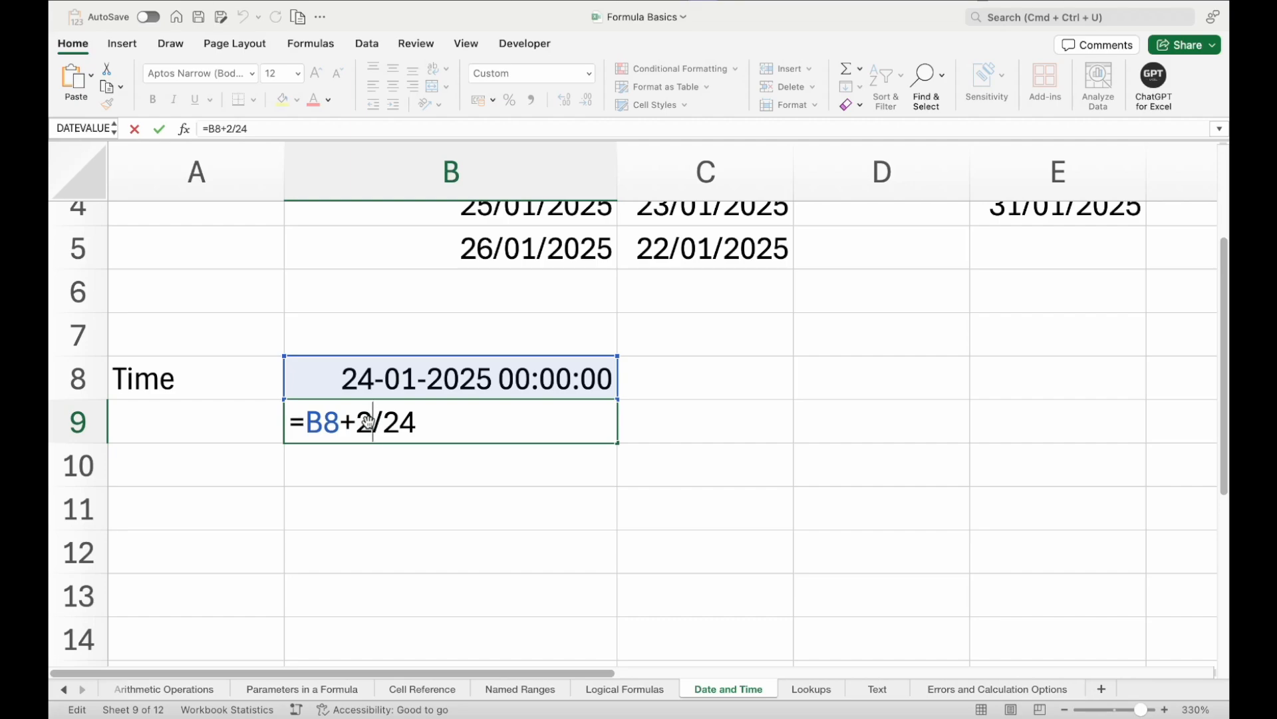
type(".5")
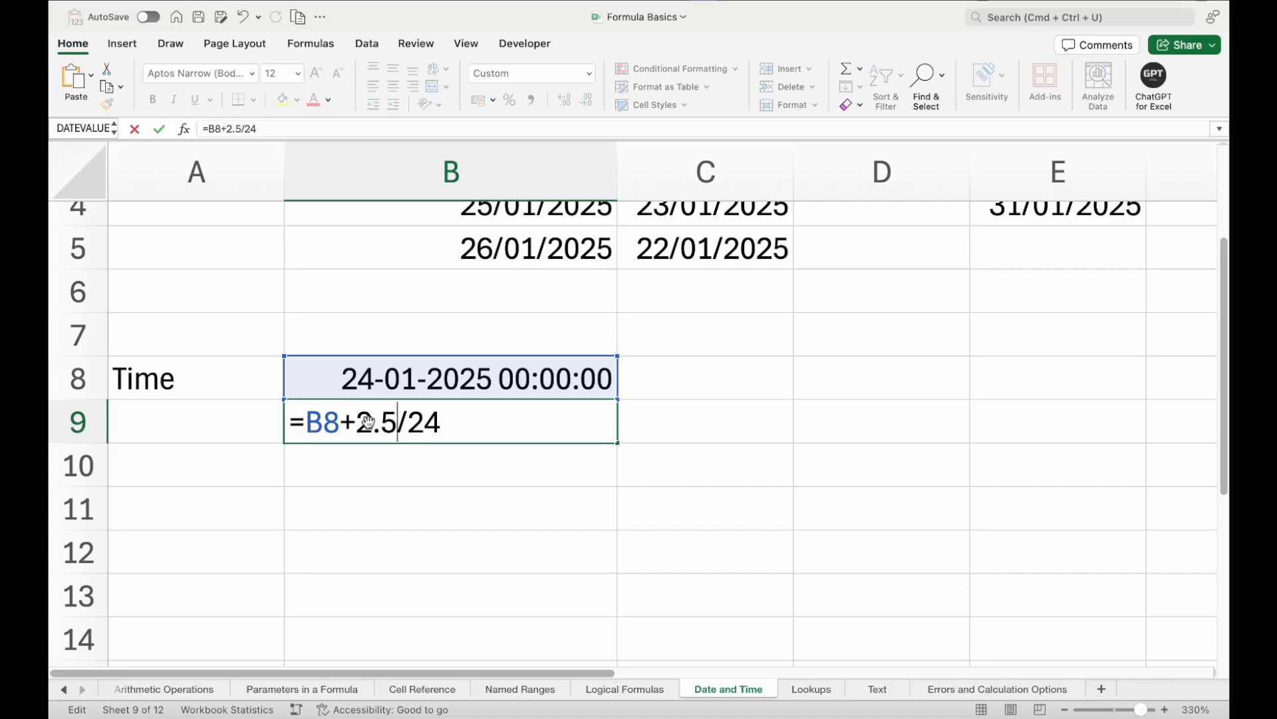
key("Return")
left_click(370, 427)
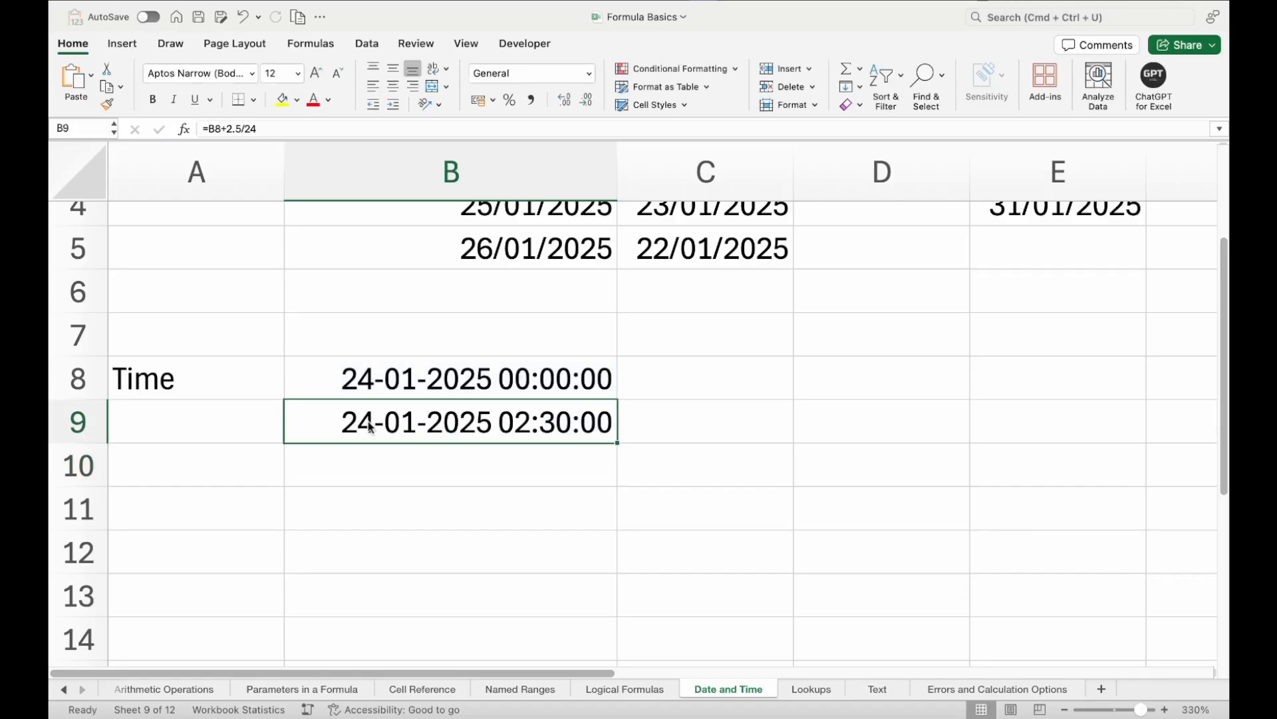
double_click(410, 426)
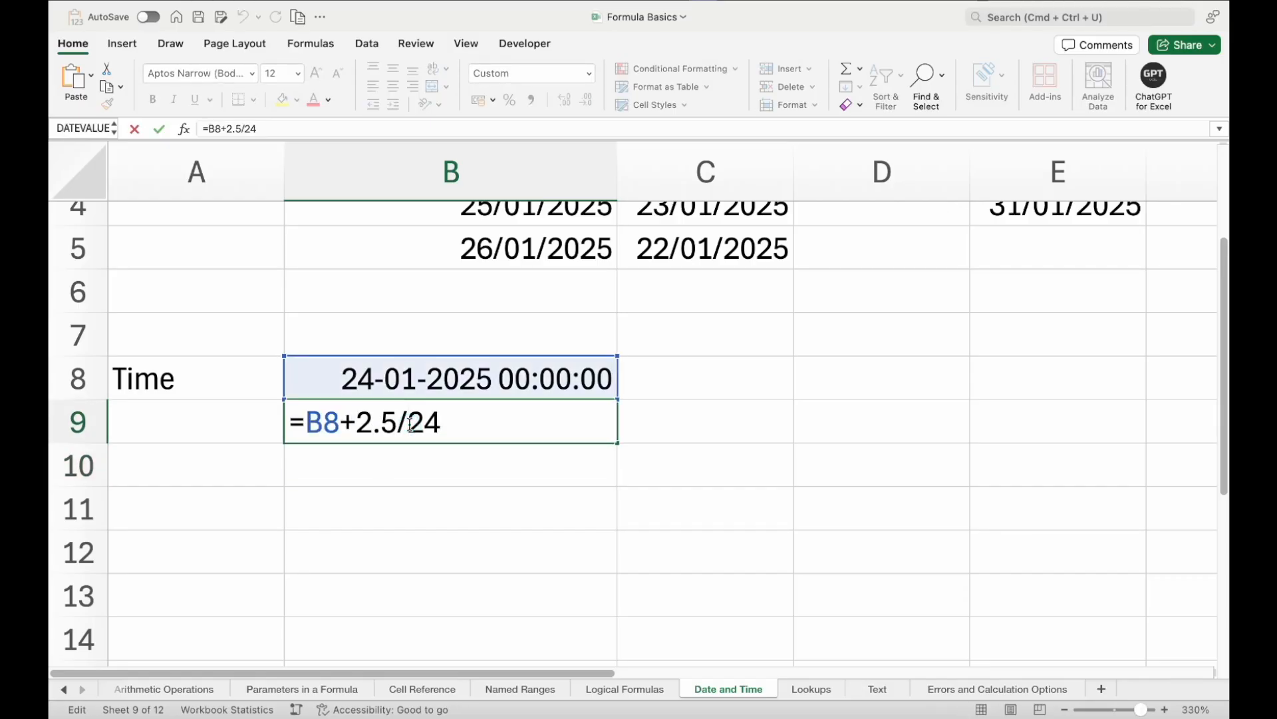
key("Escape")
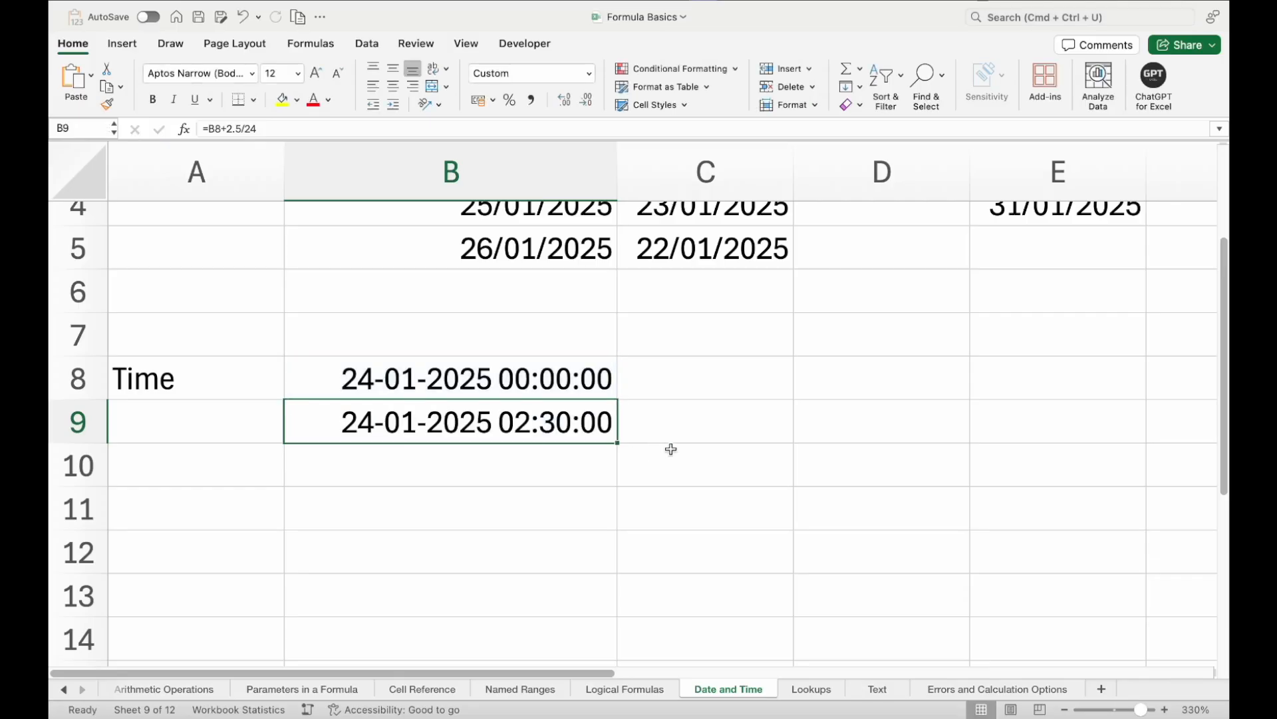
Enter the formula =1*24*60*60 in C9 to calculate the number of seconds in a day.
left_click(670, 422)
type("=")
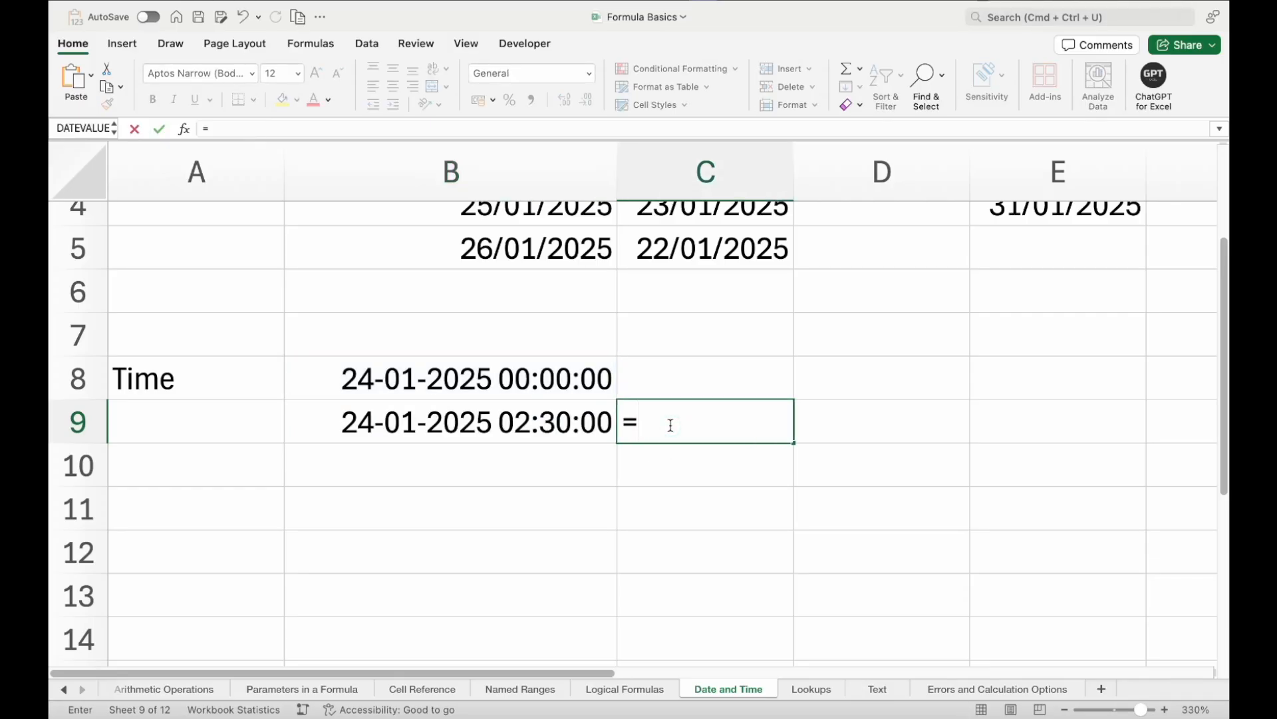
type("1*24*60")
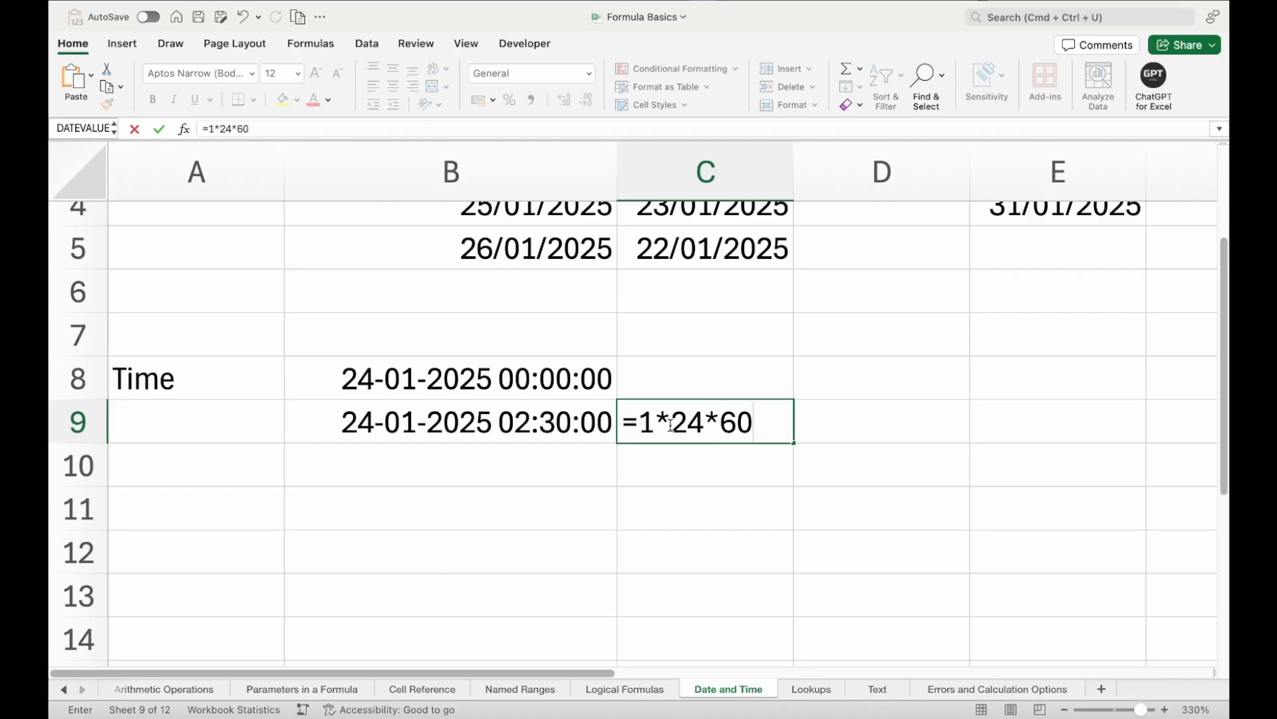
type("*60")
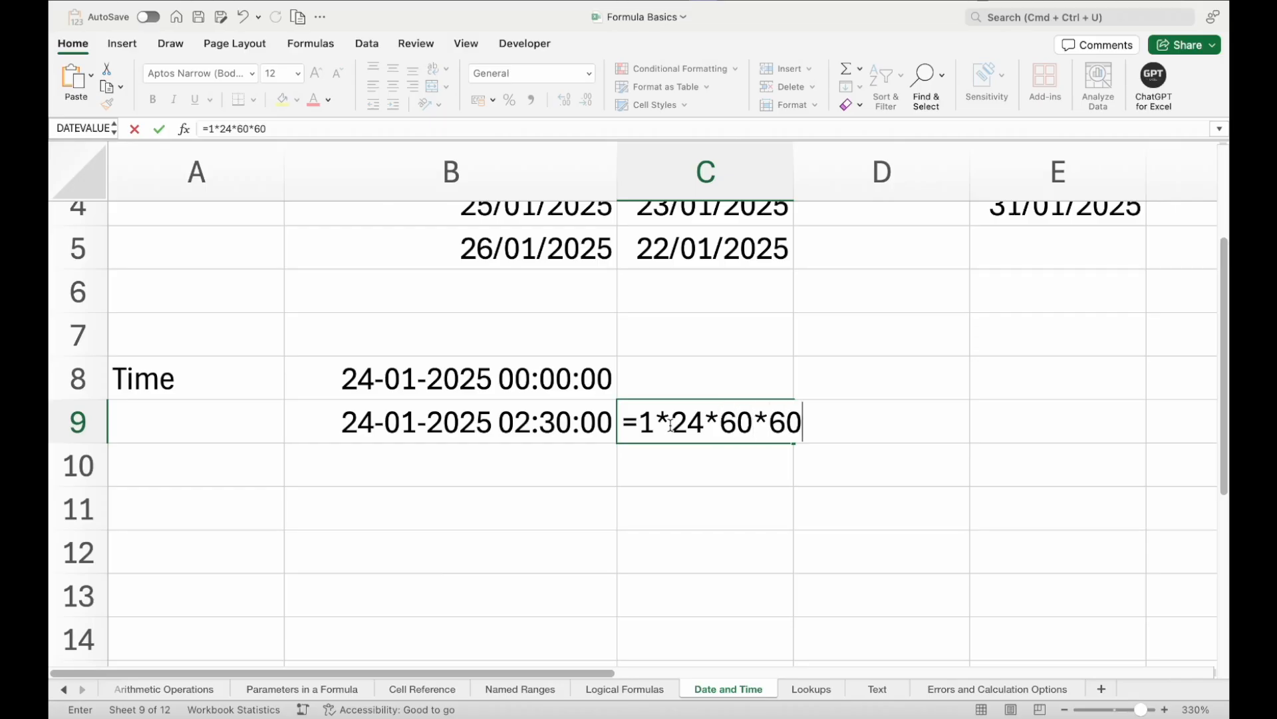
key("Return")
left_click(672, 423)
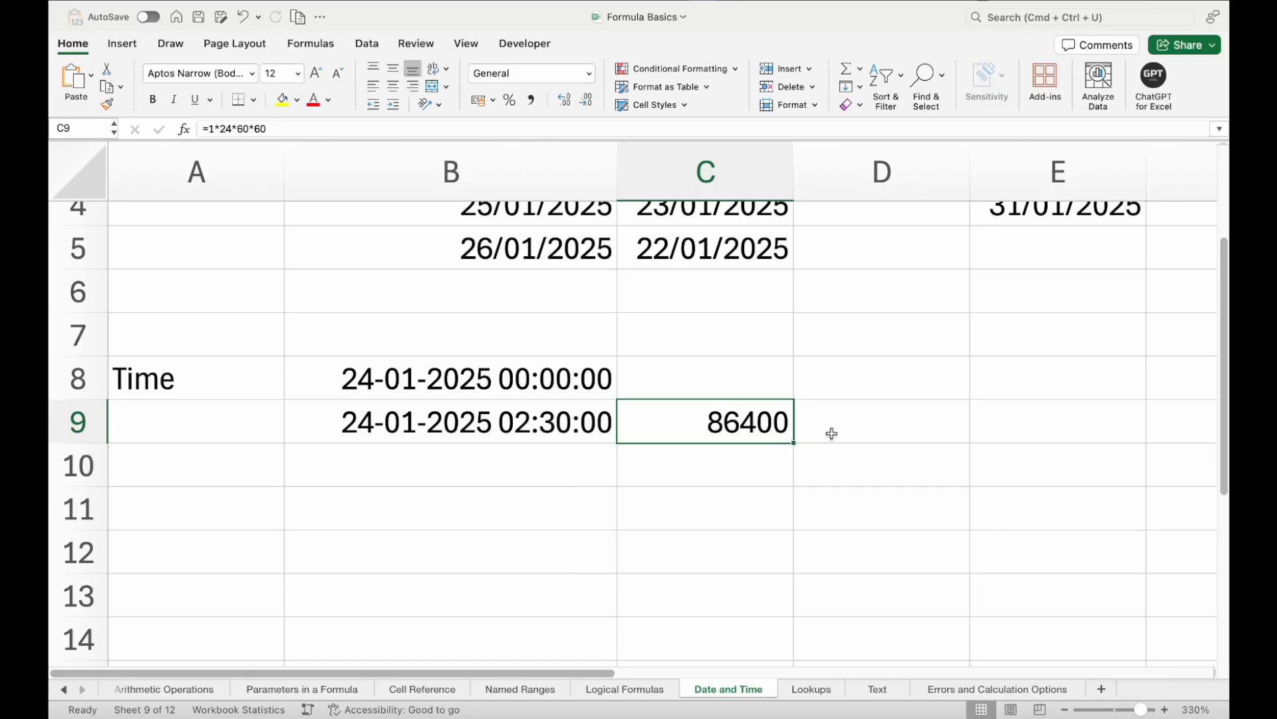
Change the formula in B9 to =B8+1/86400 so that it adds one second to the date-time above.
left_click(562, 424)
double_click(564, 425)
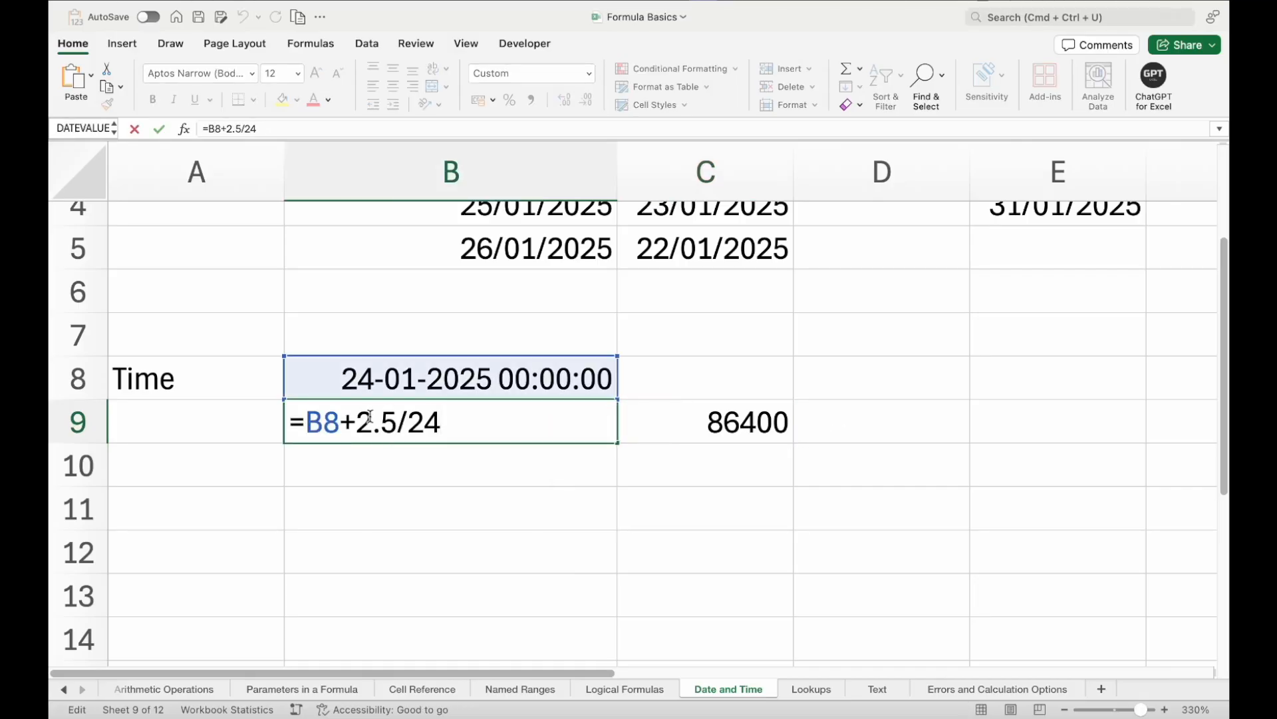
left_click_drag(356, 422, 537, 421)
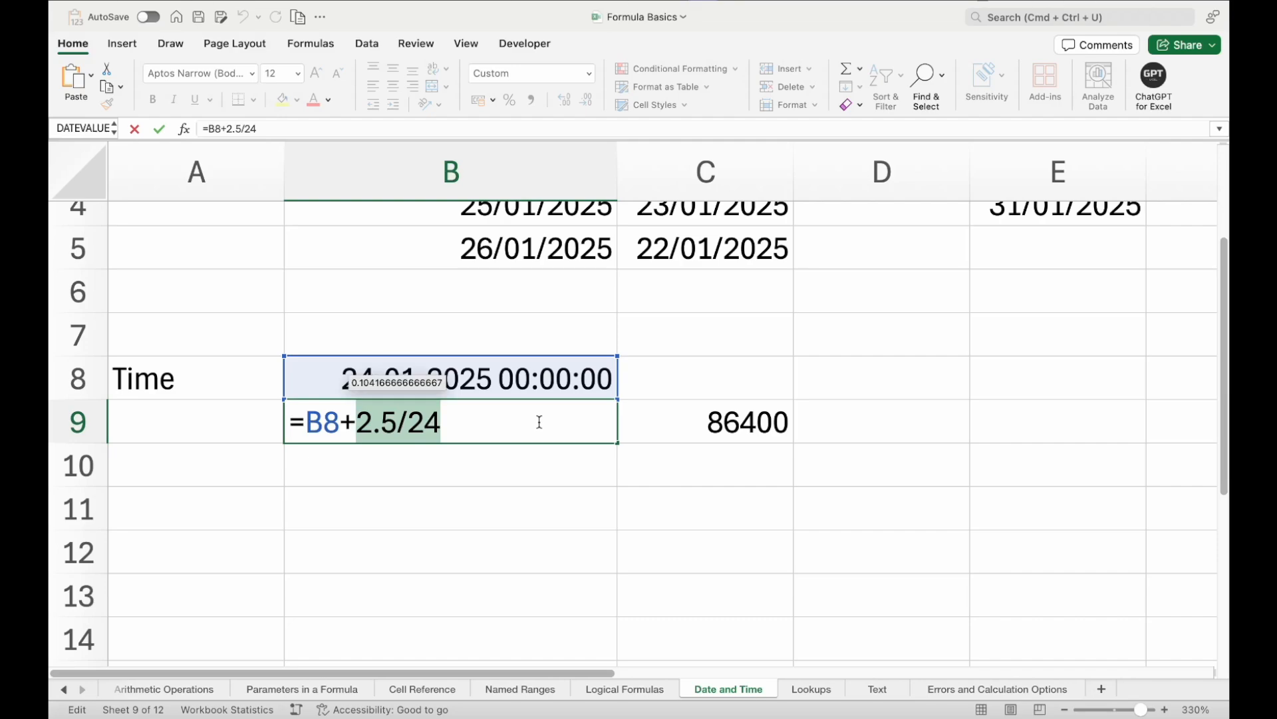
type("1/")
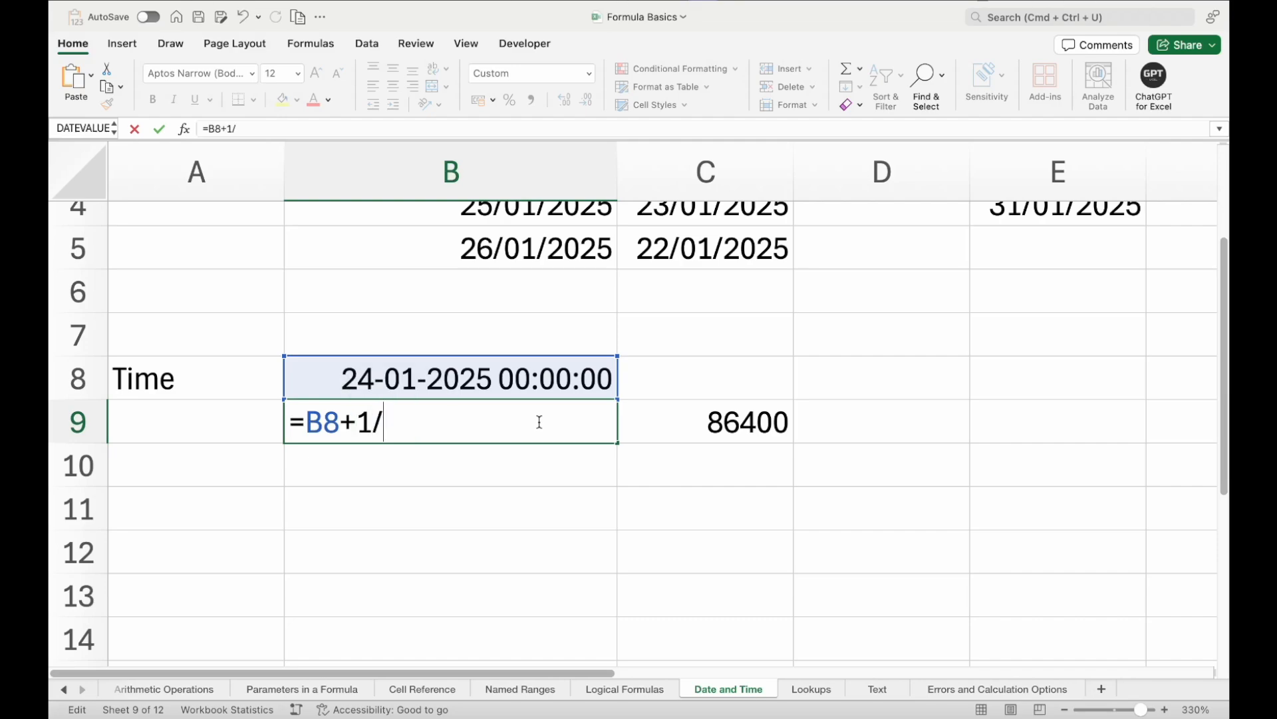
type("86400")
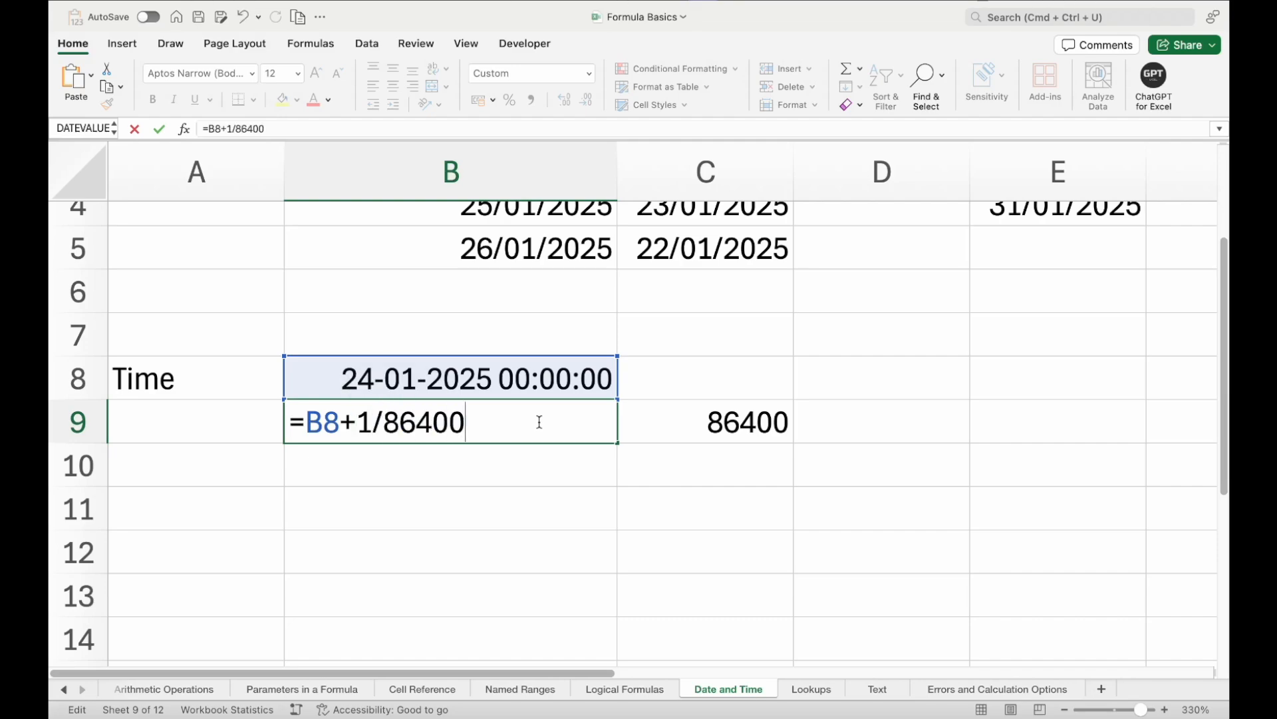
key("Return")
left_click(572, 428)
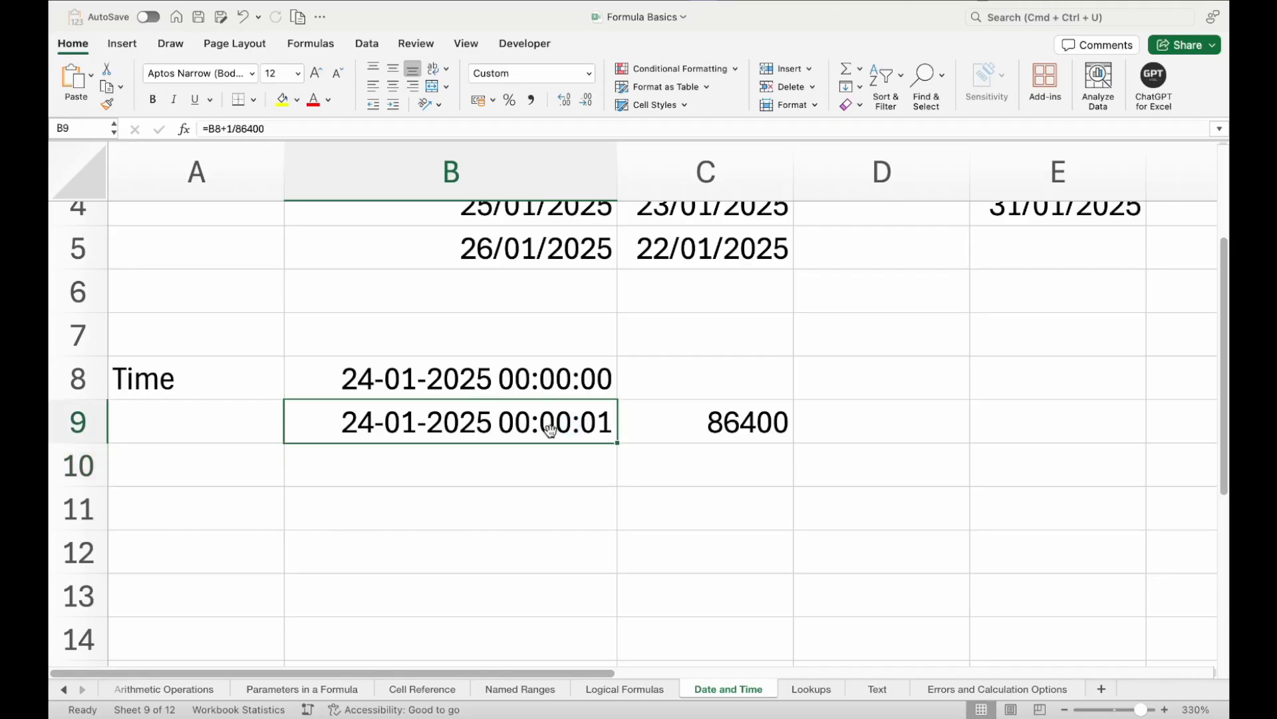
left_click(670, 414)
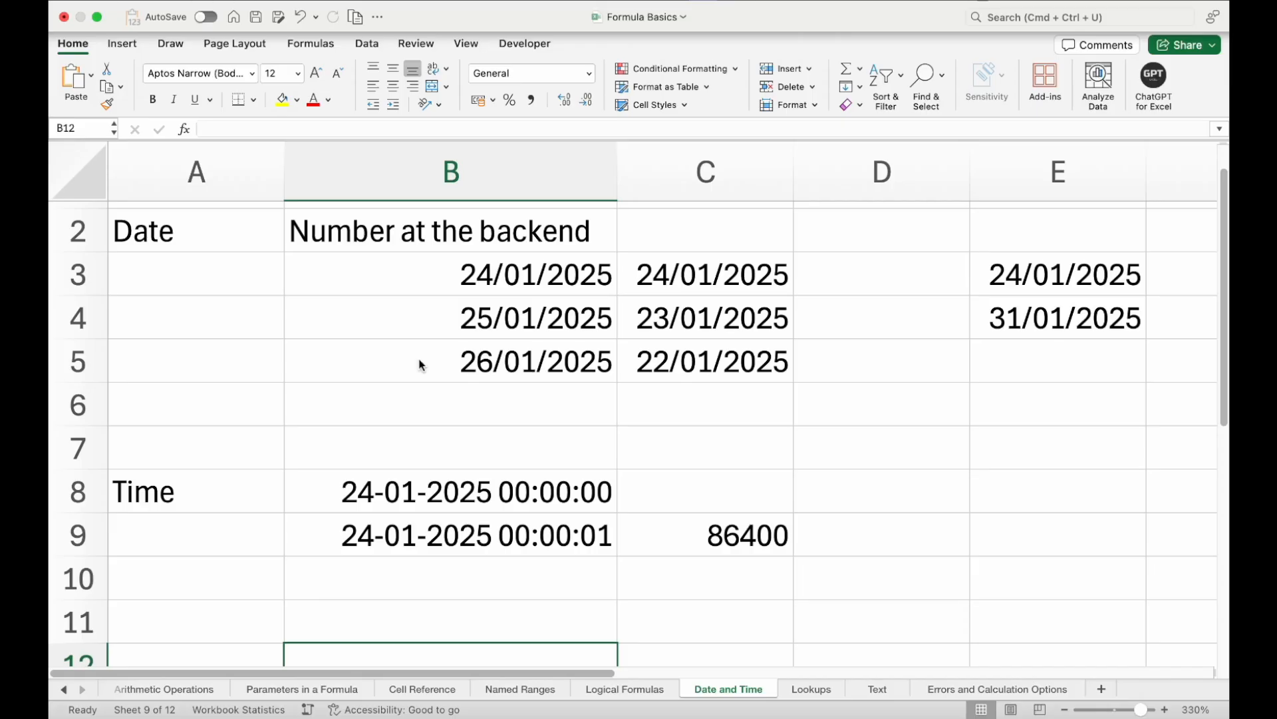
Enter the heading Shift Hours in B12, below the time example.
scroll(419, 365, "down", 5)
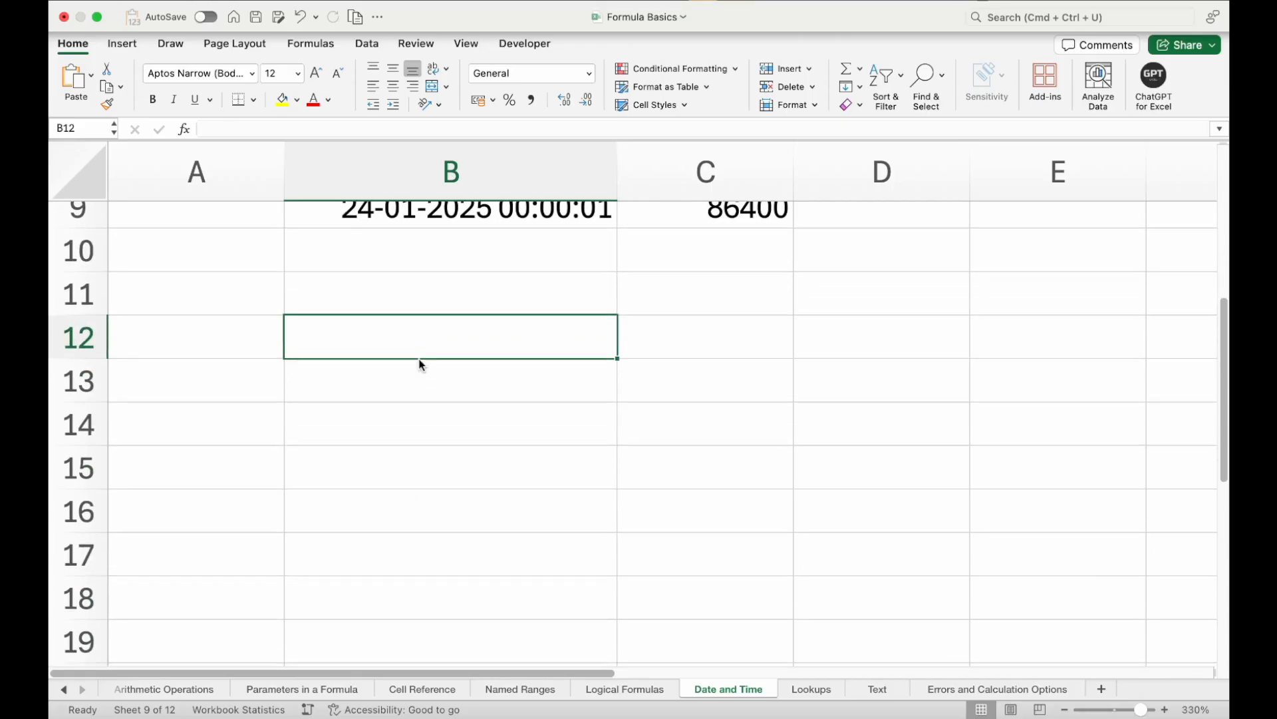
type("Shif")
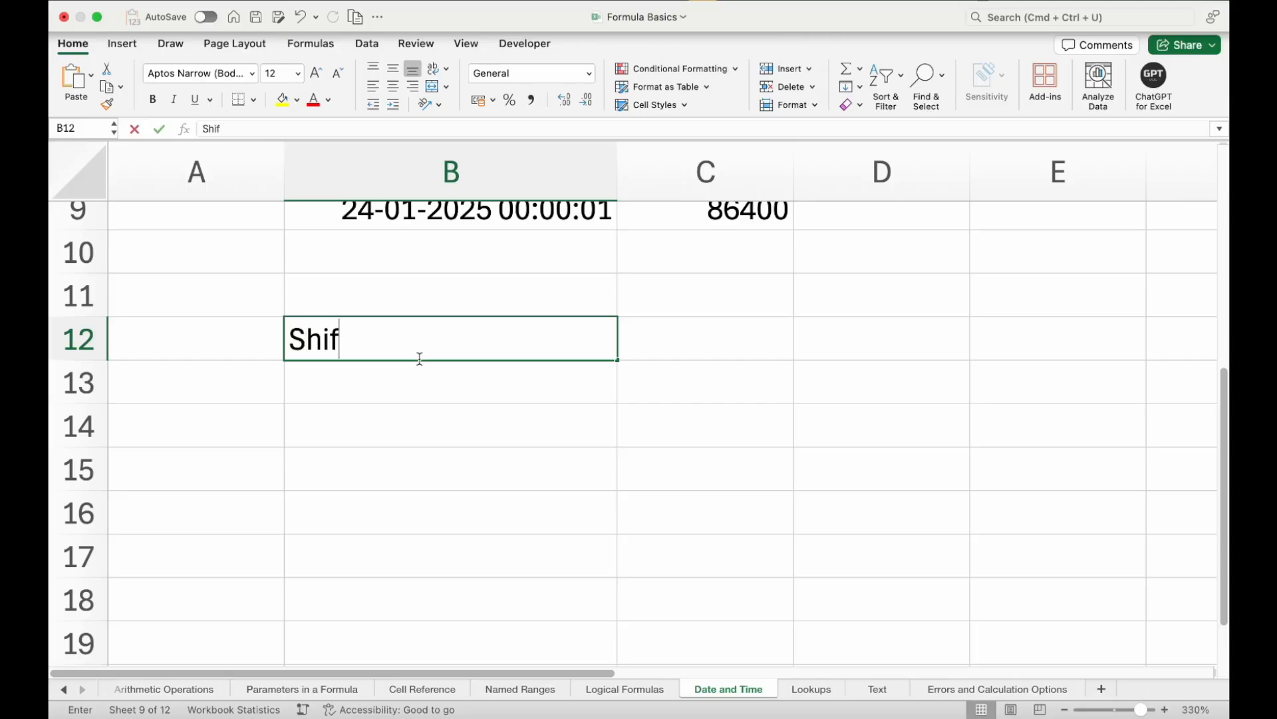
type("t Hours")
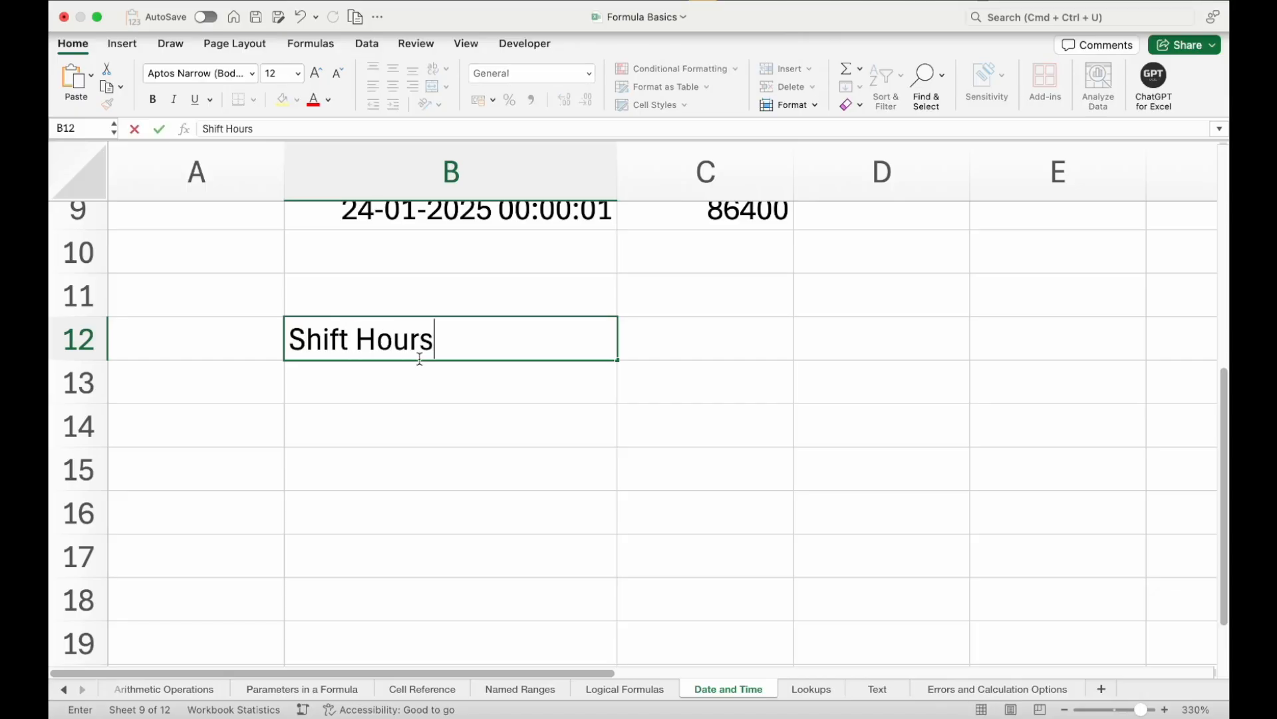
key("Return")
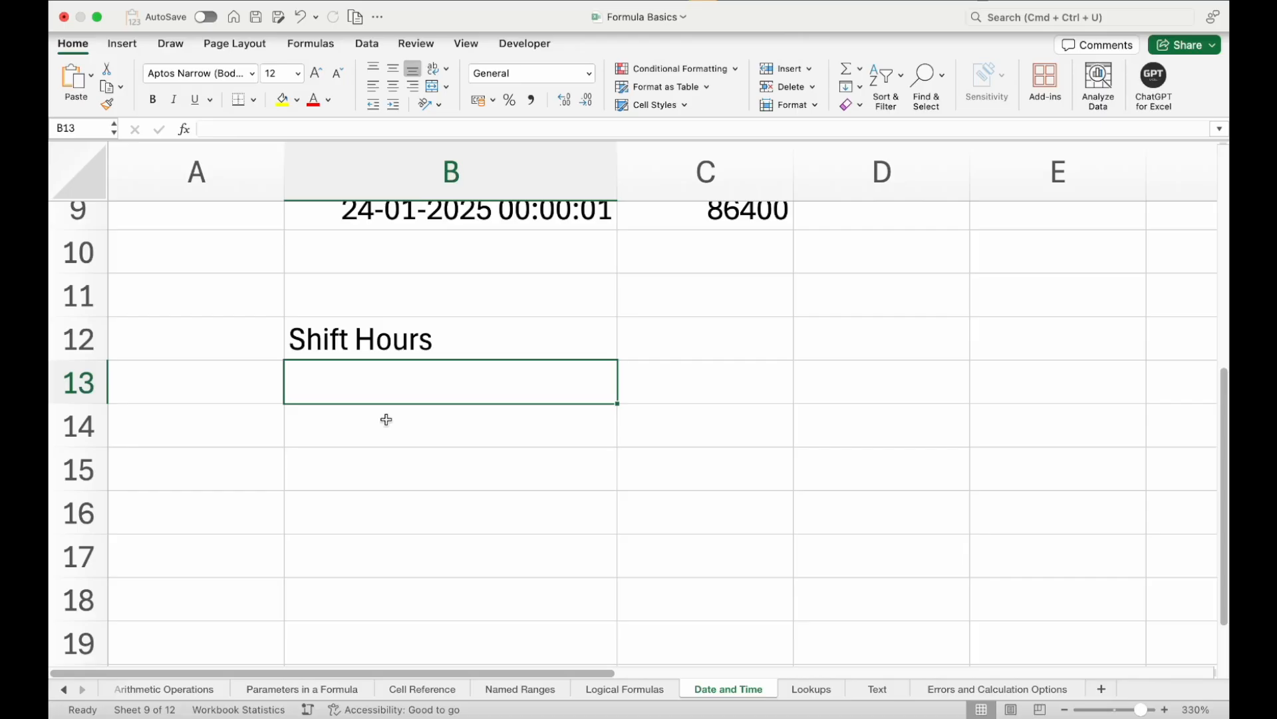
Enter the shift start 24/01/2025 09:00:00 in B13, under the Shift Hours heading.
type("24/01/2025")
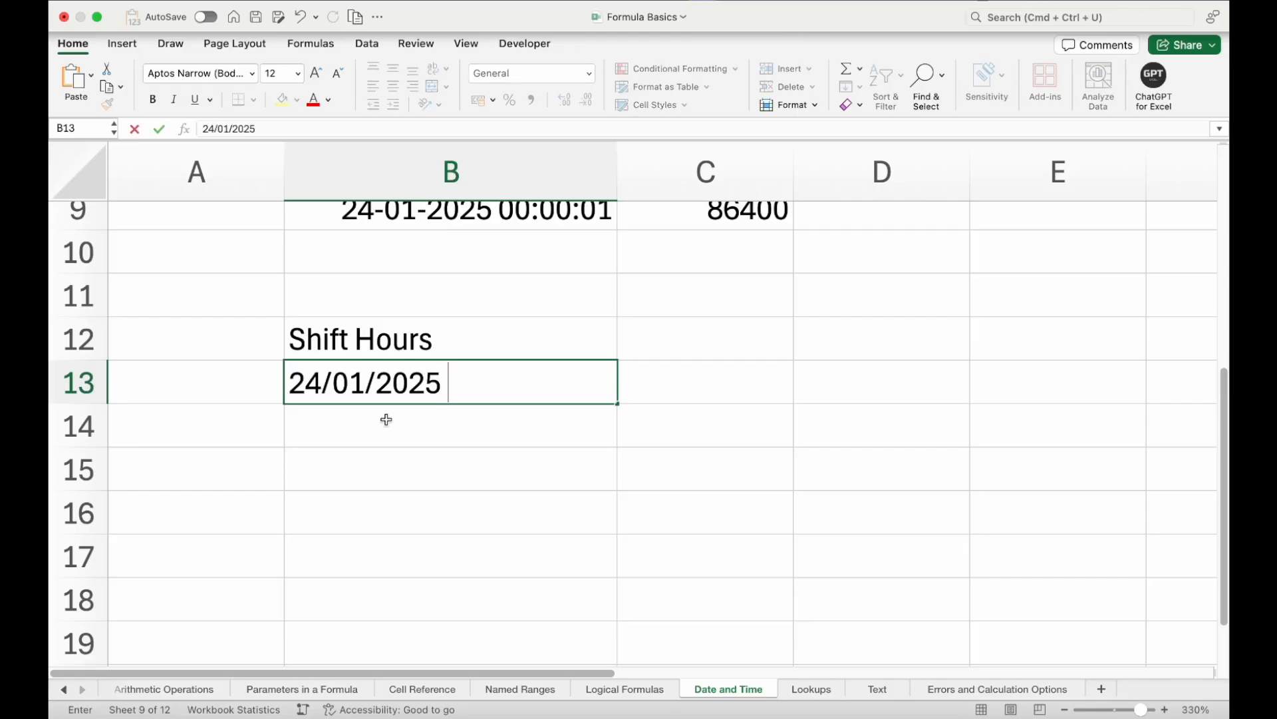
type(" 09:00:00")
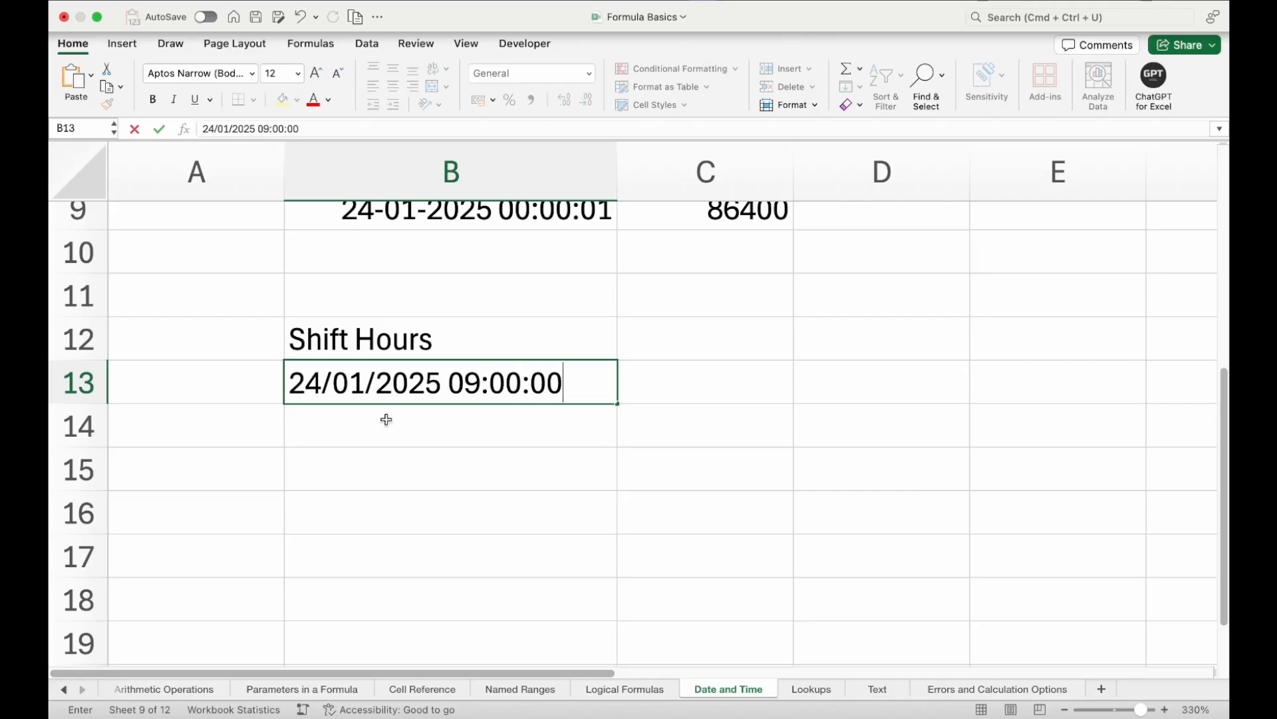
key("Return")
left_click(433, 399)
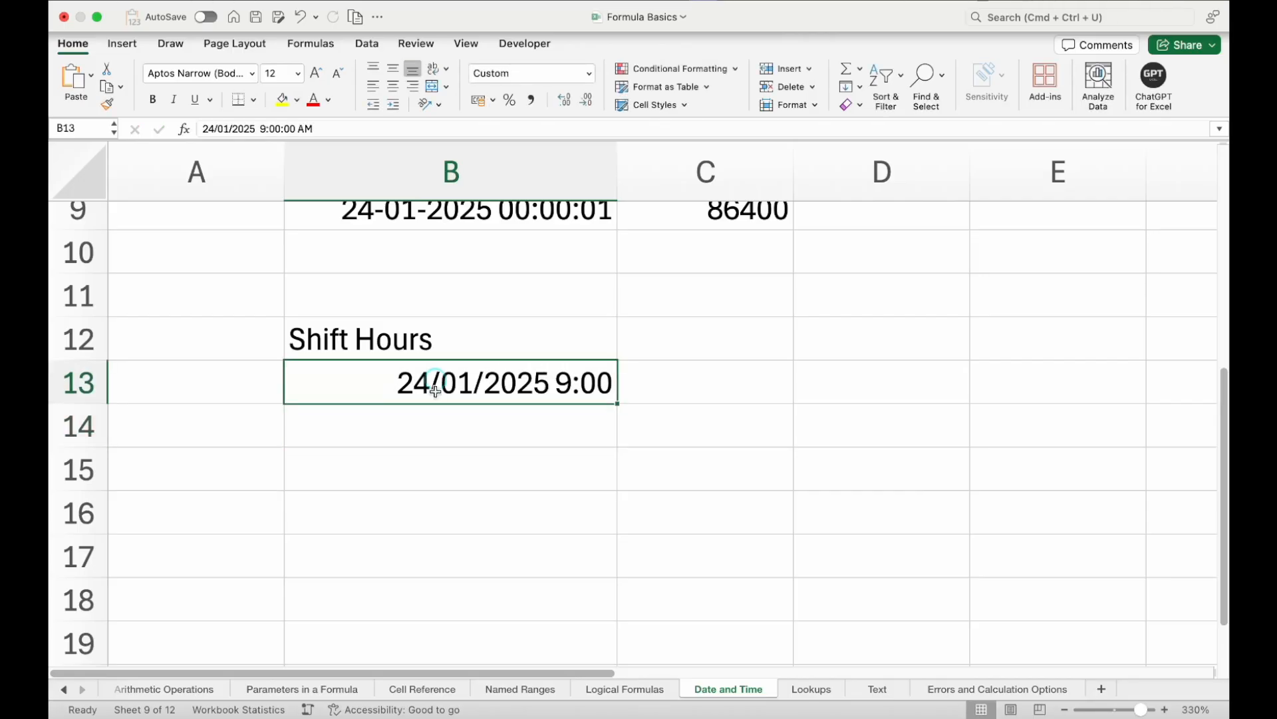
Copy the shift start down into B14 and change its time to 6:00:00 PM as the shift end.
left_click(438, 425)
key("ctrl+d")
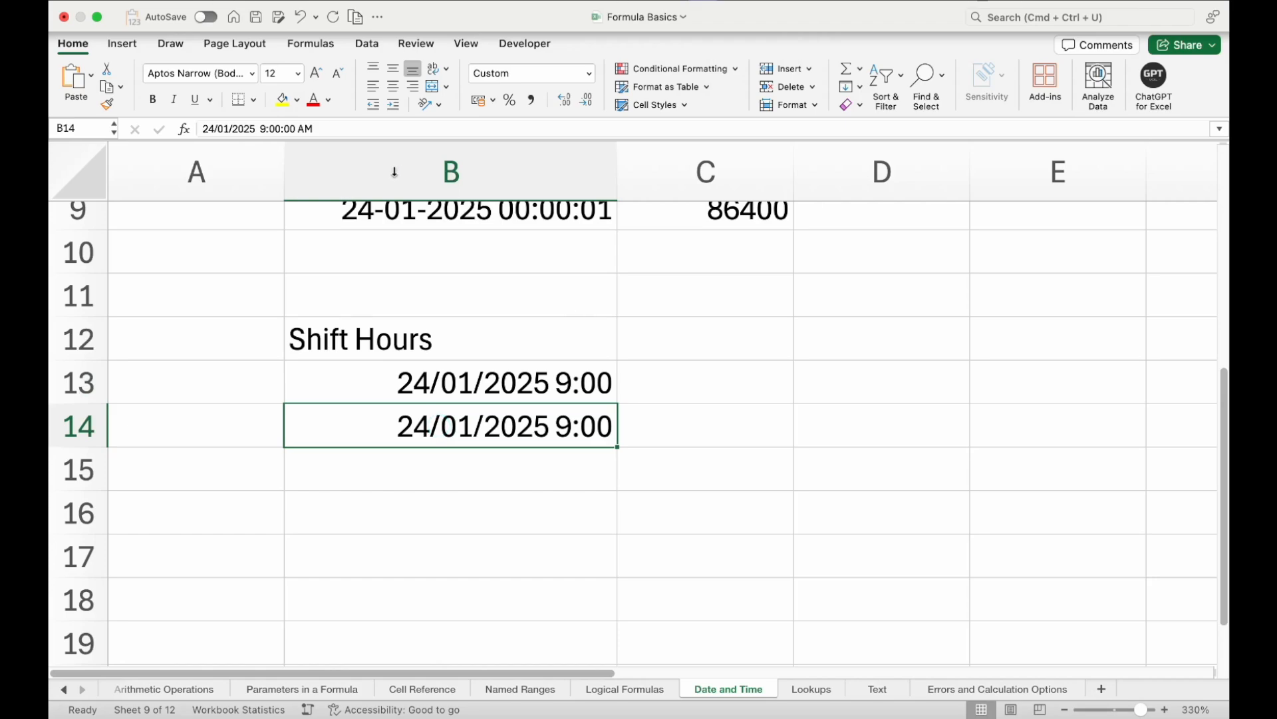
left_click(266, 129)
key("BackSpace")
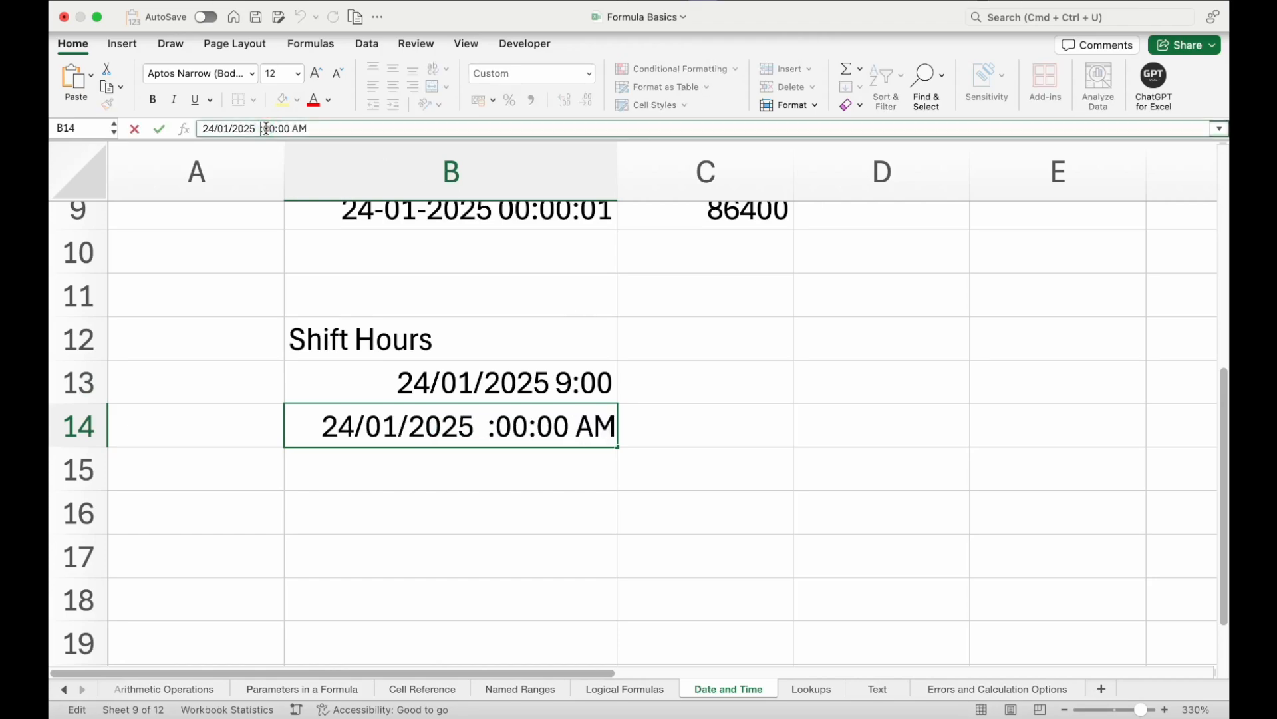
type("6")
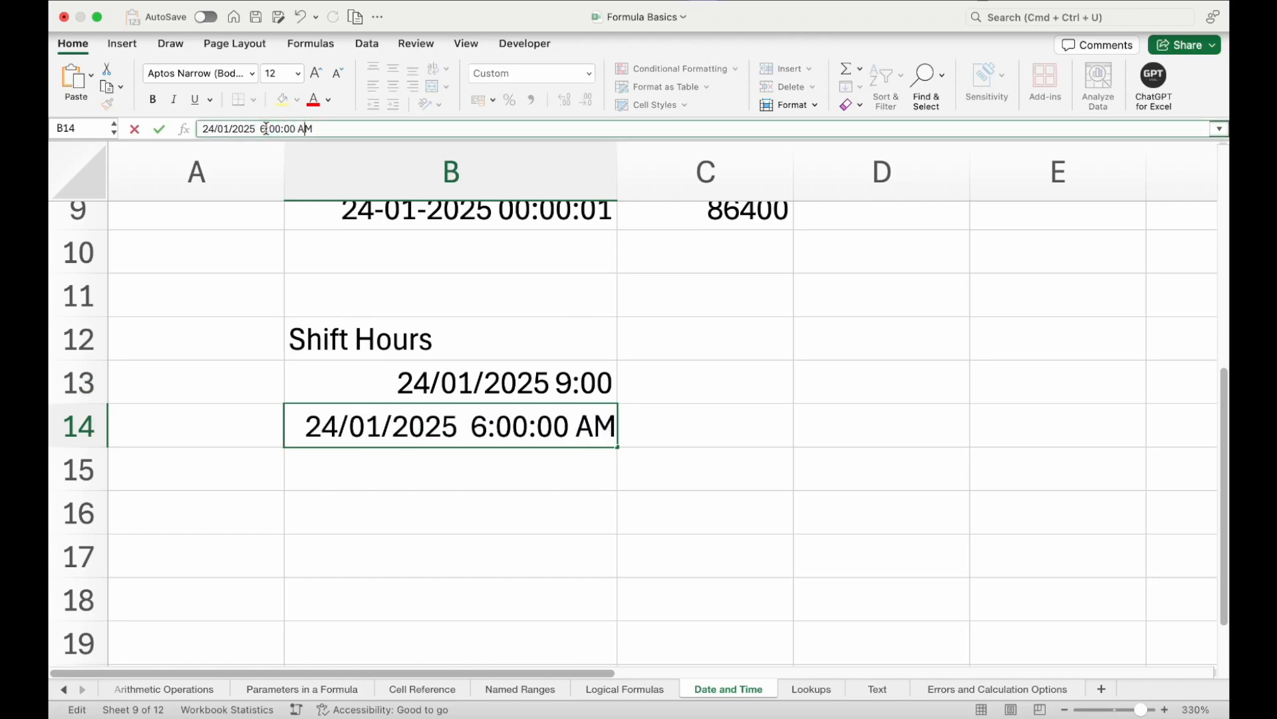
key("BackSpace")
type("P")
key("Return")
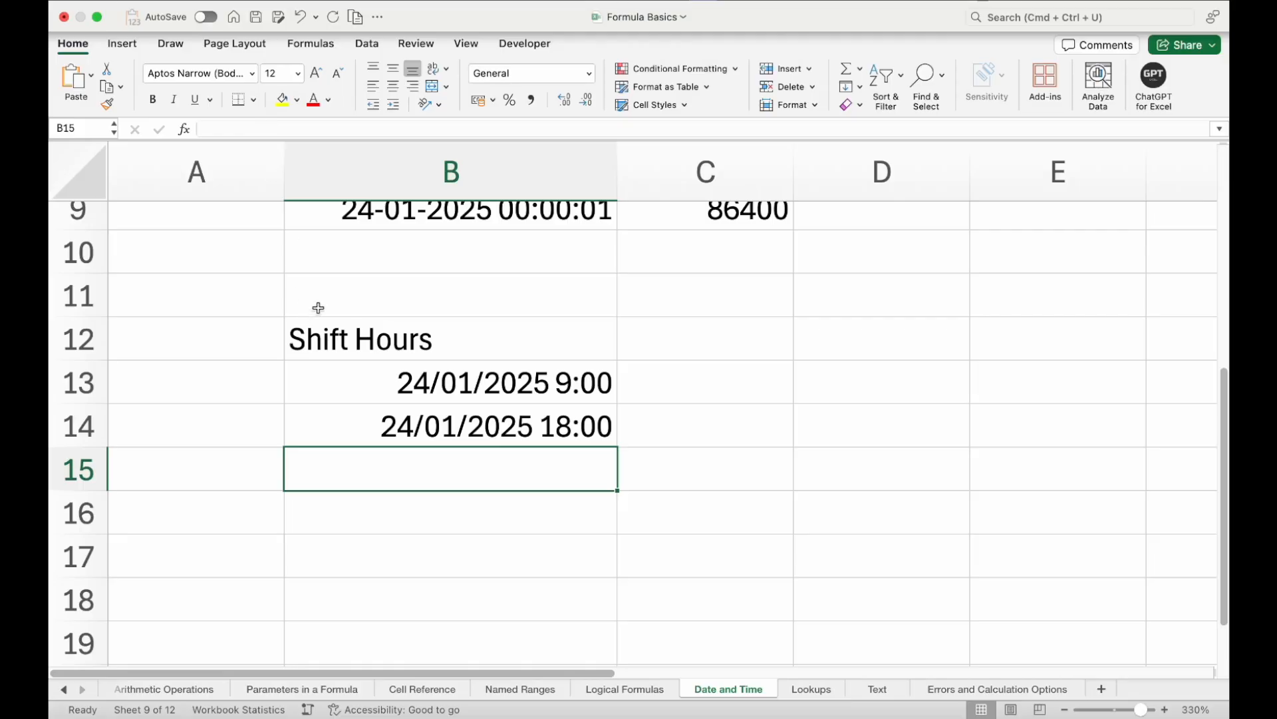
Check the shift start and end values, and enter =B14-B13 in C14 to calculate the shift duration.
left_click(397, 384)
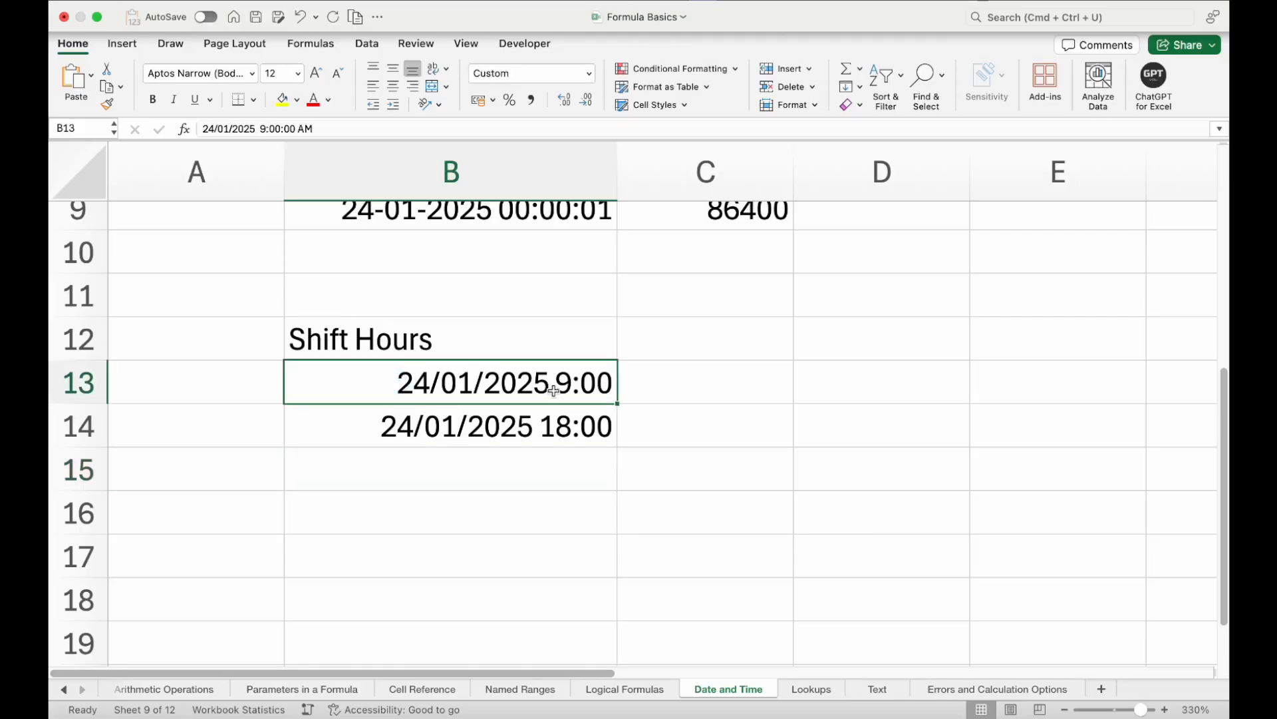
left_click(540, 427)
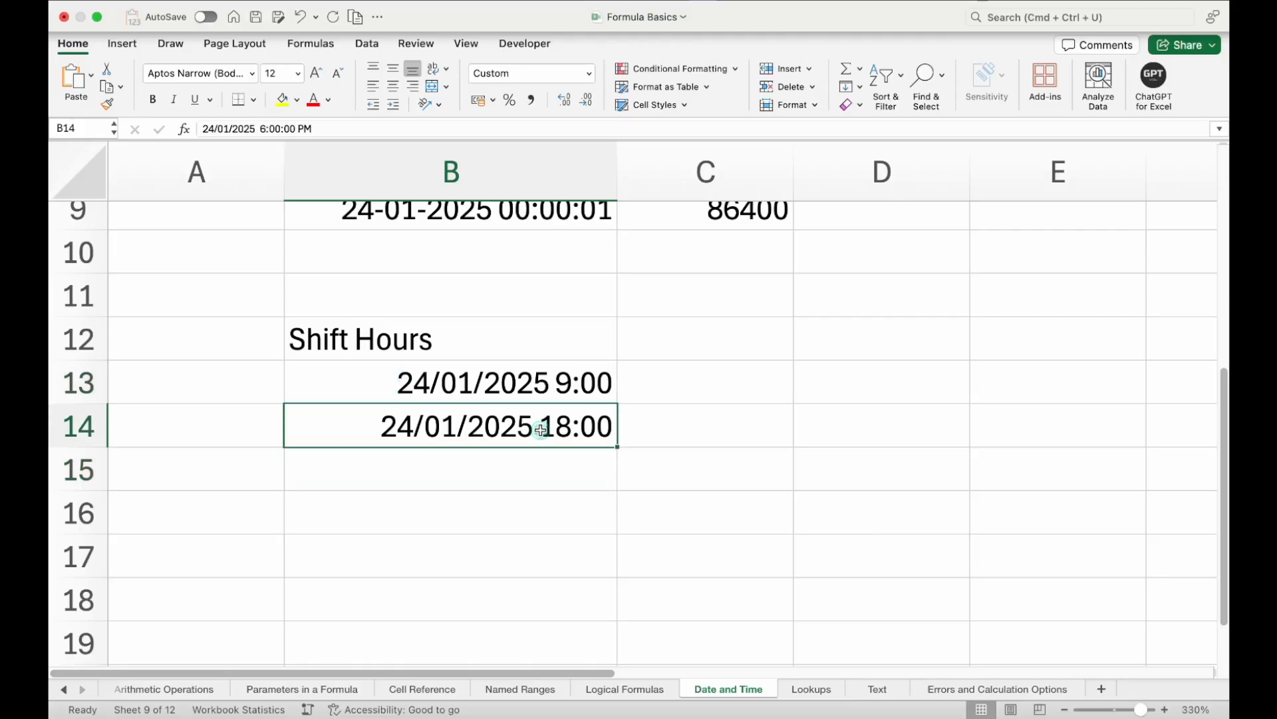
left_click(685, 427)
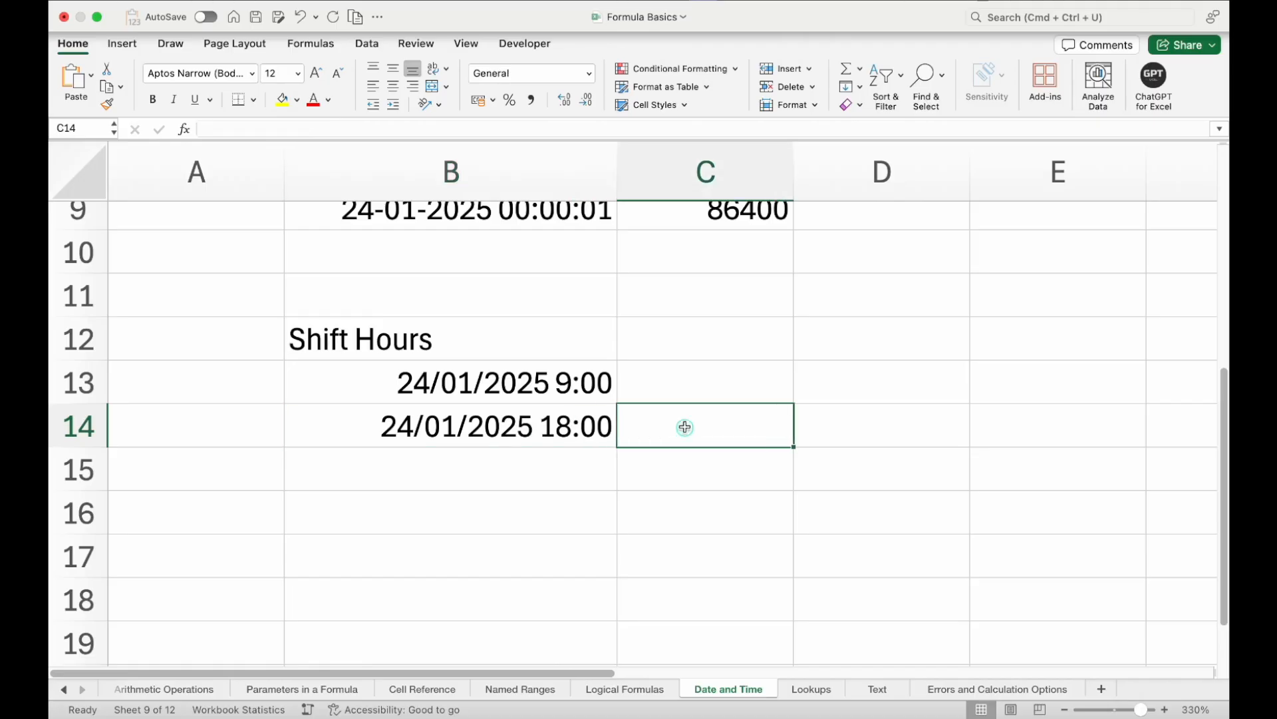
type("-")
key("BackSpace")
type("=")
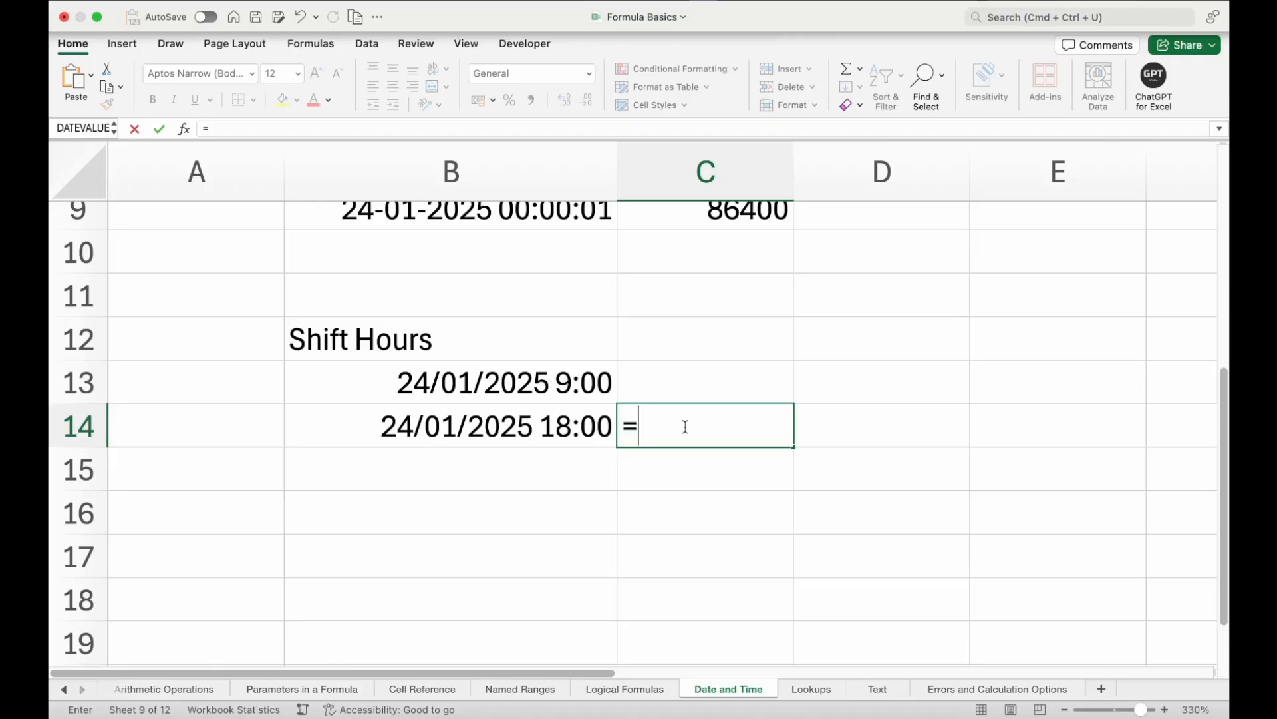
left_click(549, 424)
left_click(549, 424)
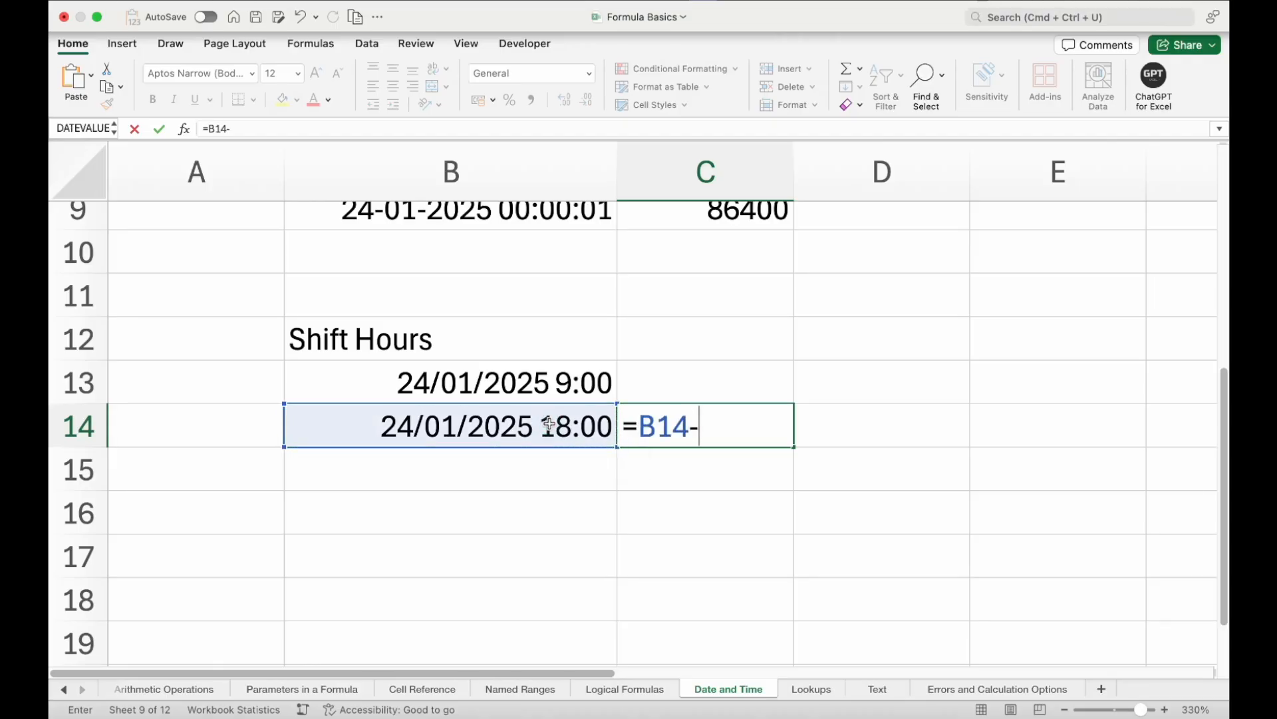
left_click(530, 384)
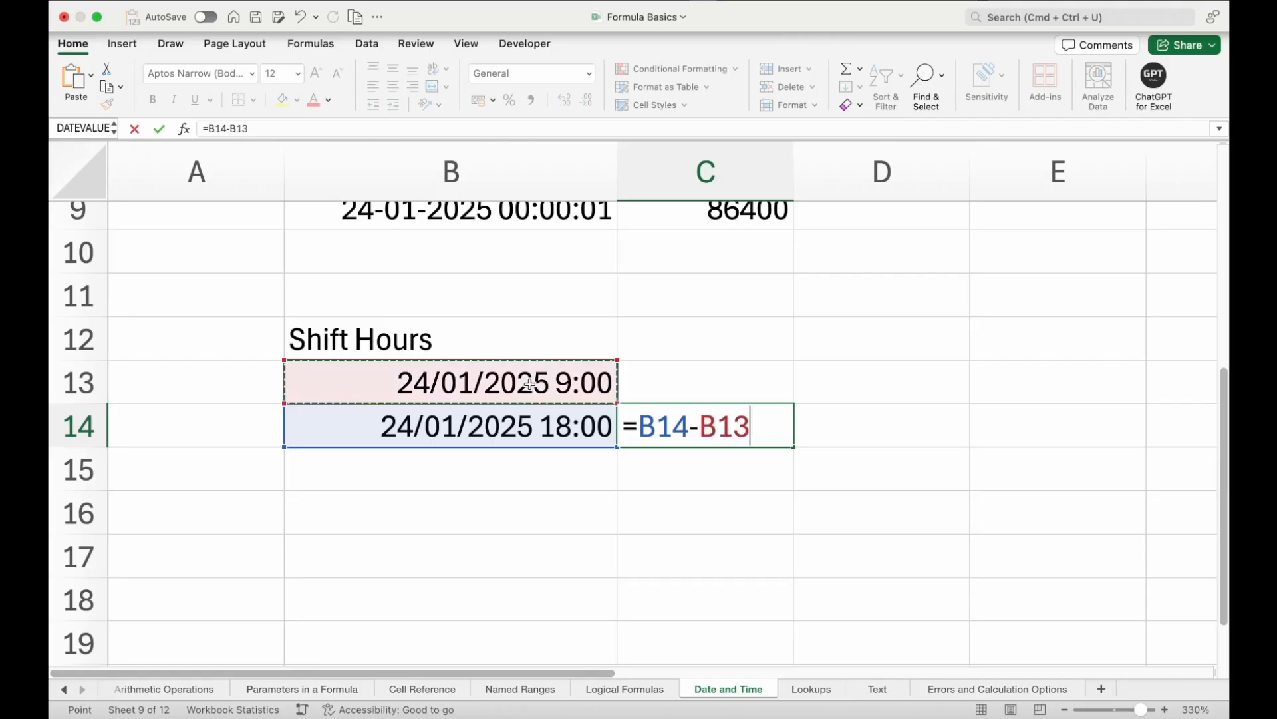
key("Return")
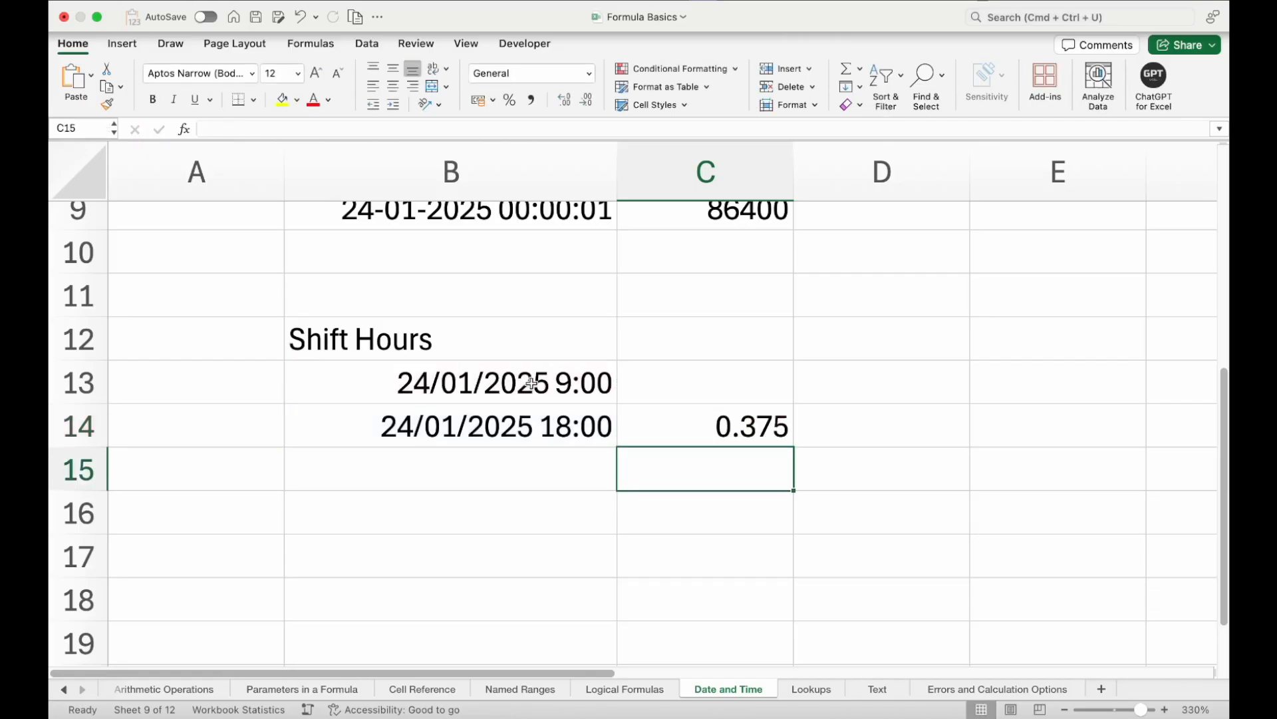
Apply the custom number format hh:mm:ss to the shift duration in C14.
key("Up")
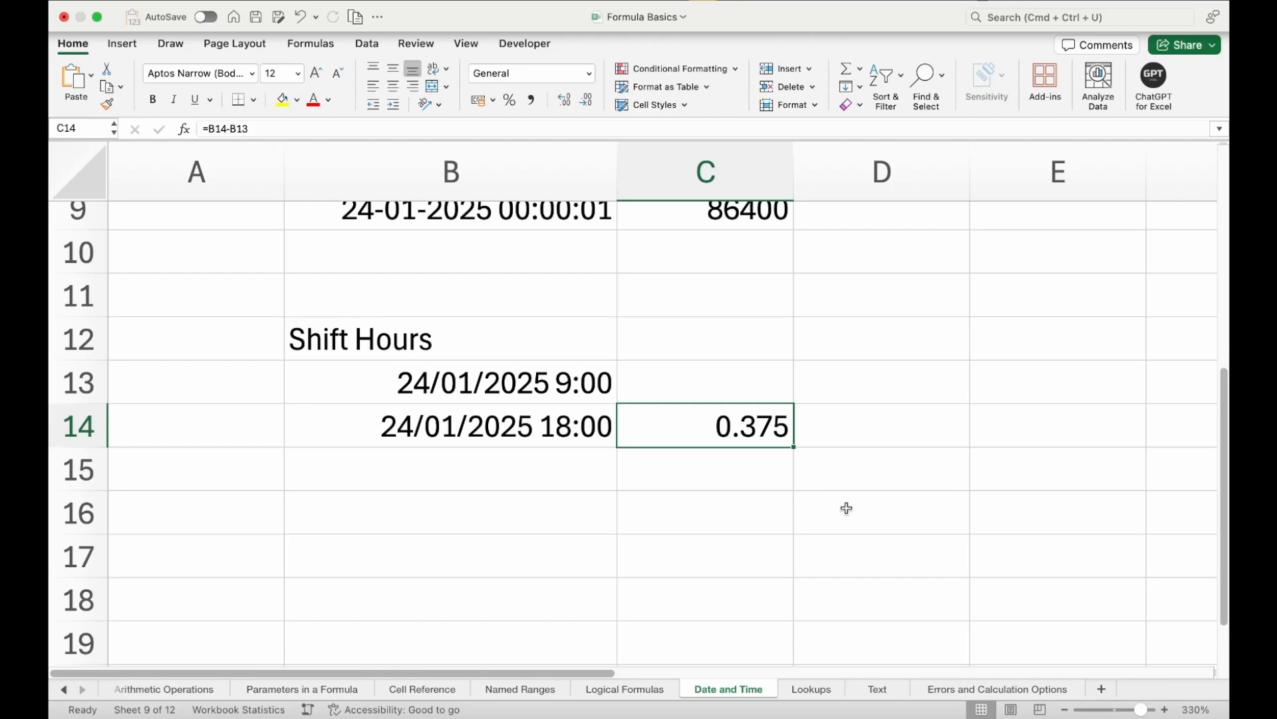
key("super+1")
left_click(473, 317)
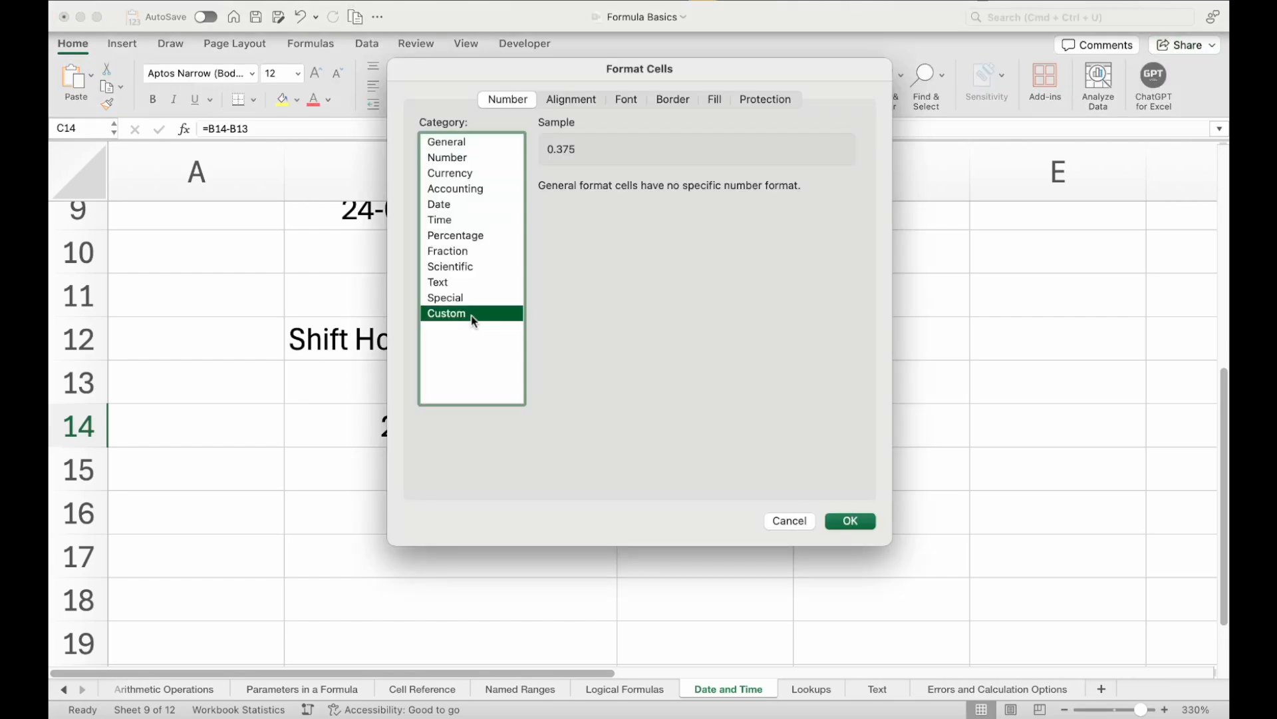
double_click(603, 206)
type("h")
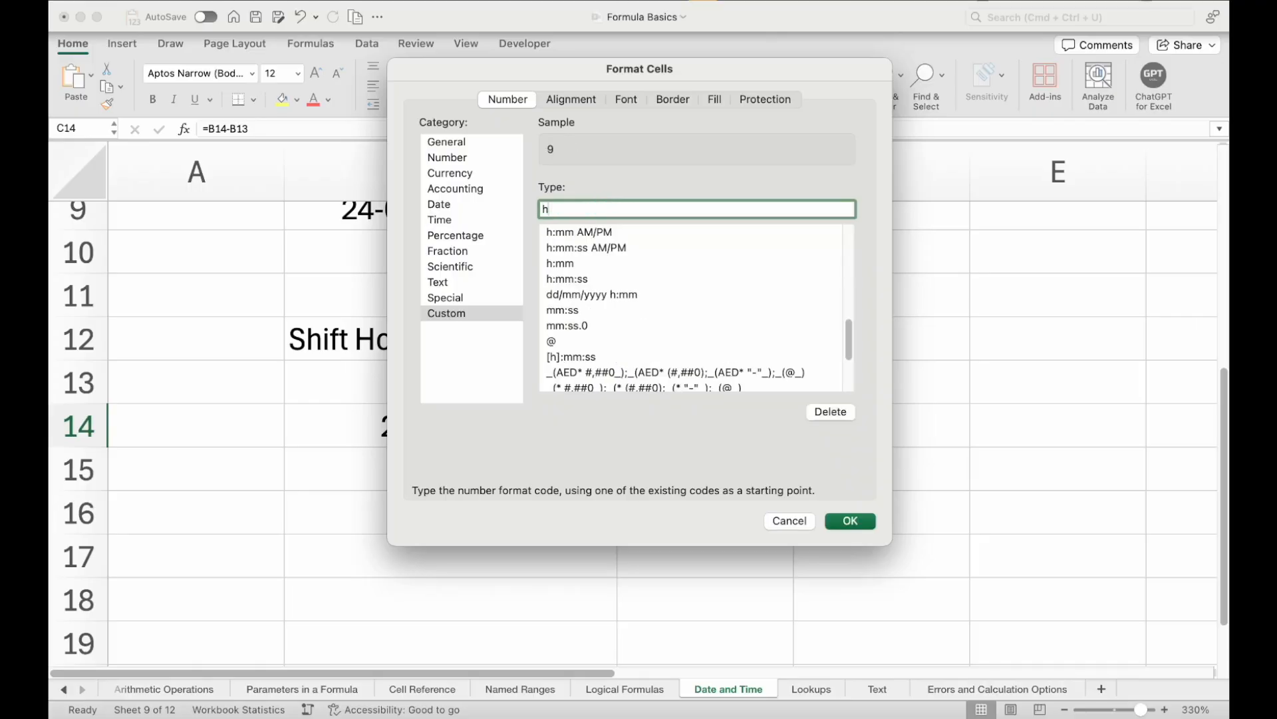
type("h:mm:ss")
key("Return")
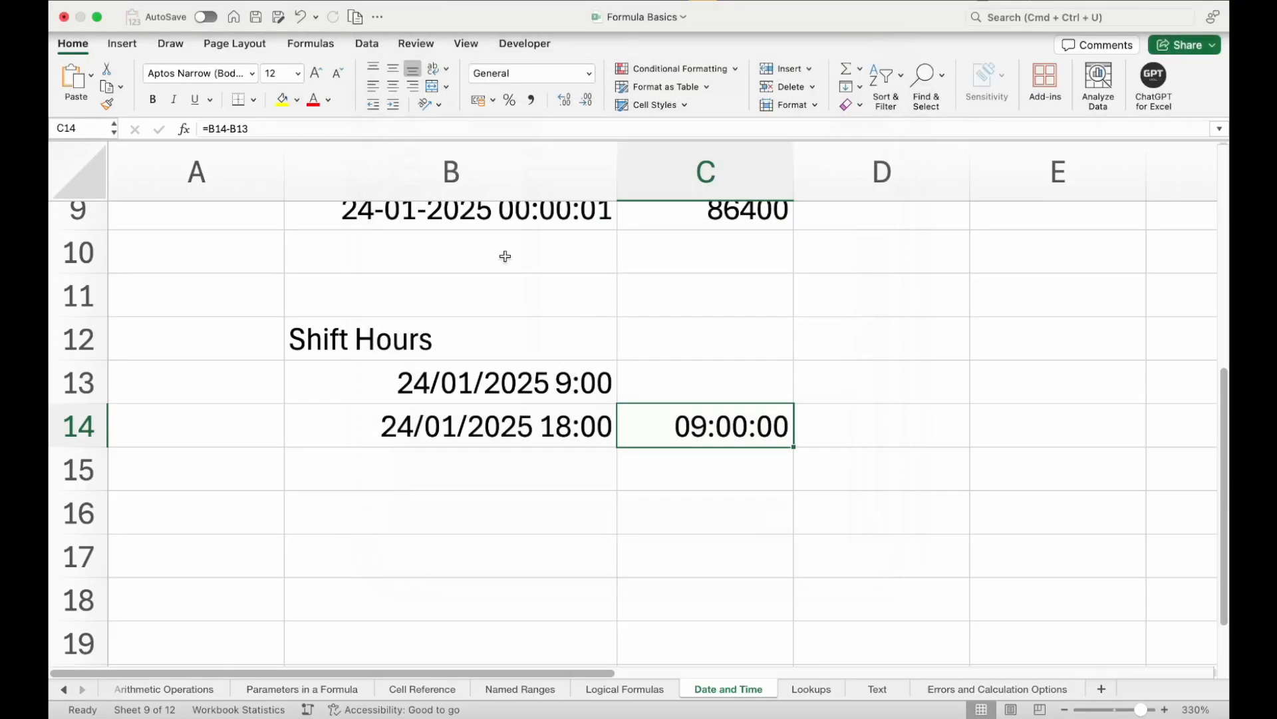
Change the shift end time in B14 to 6:20:00 PM and check the duration formula in C14.
left_click(555, 419)
left_click(559, 374)
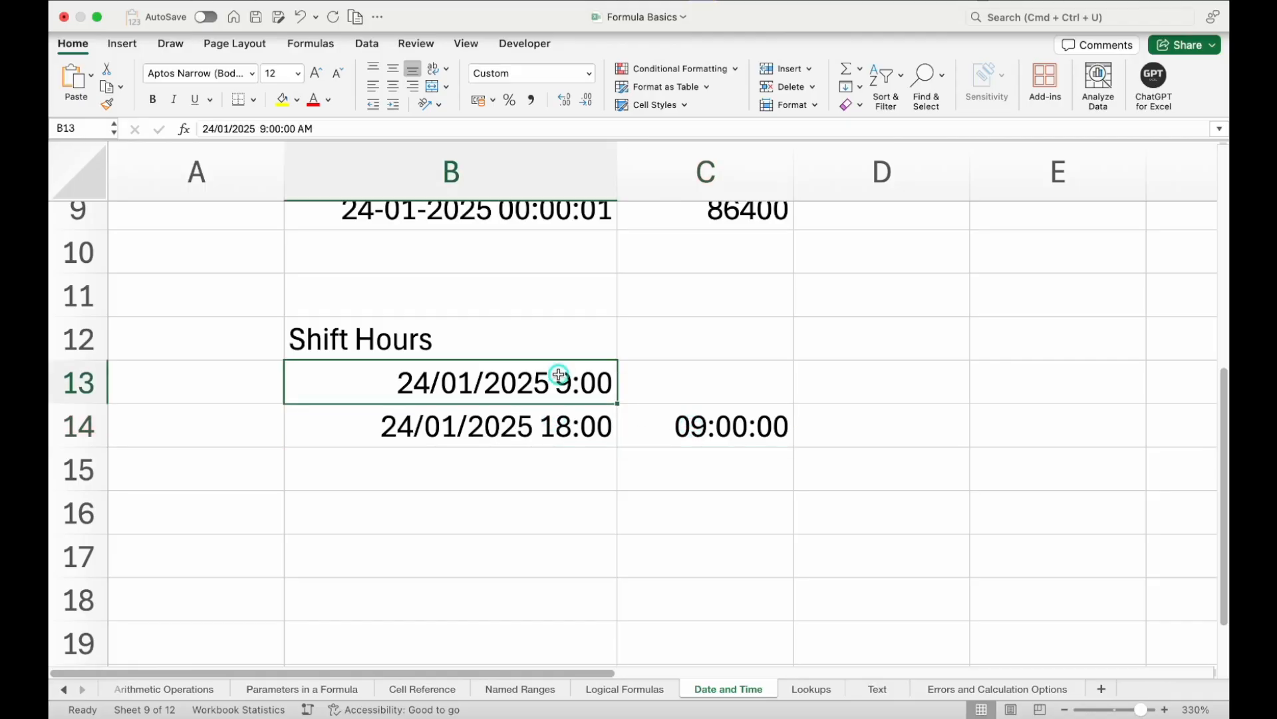
double_click(585, 419)
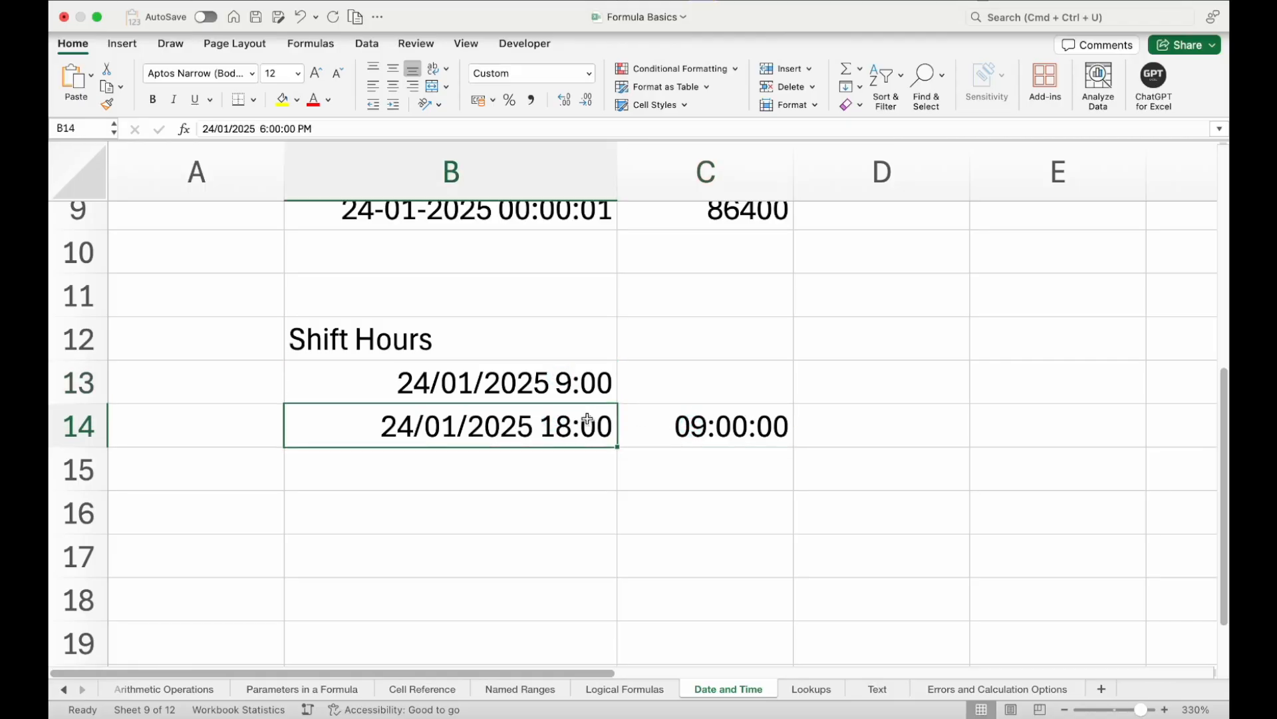
left_click(508, 423)
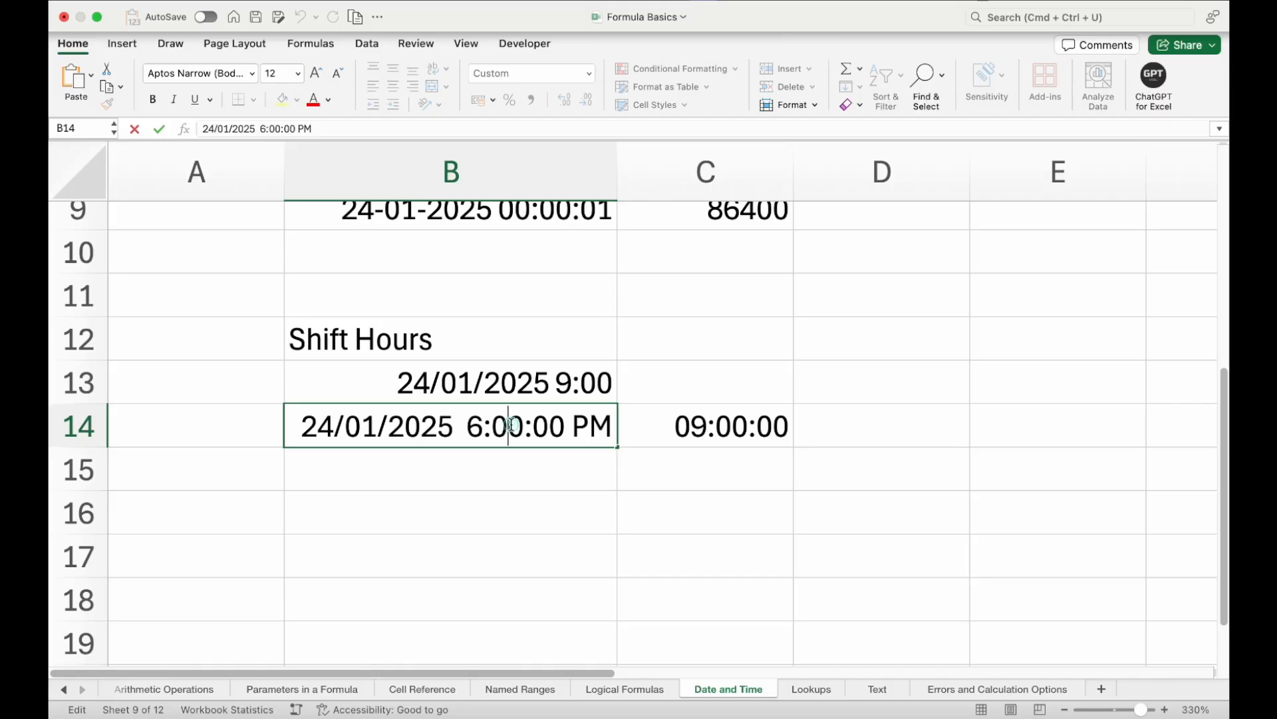
key("BackSpace")
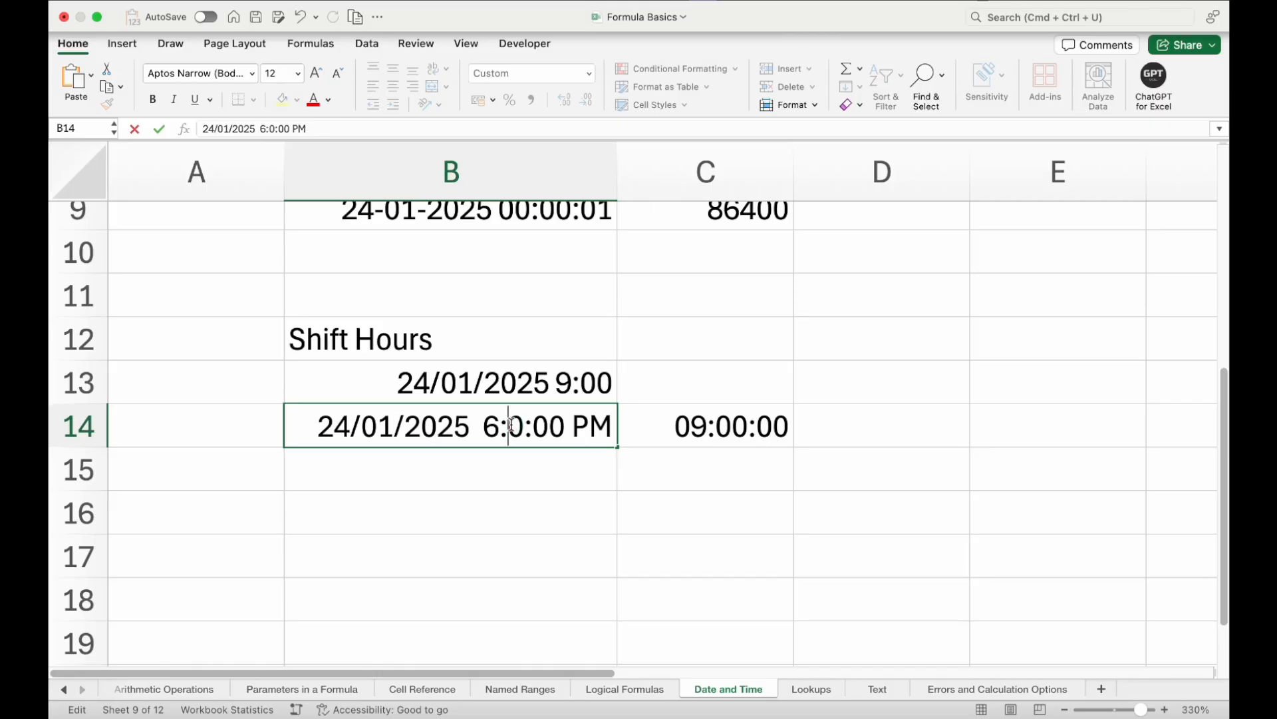
type("2")
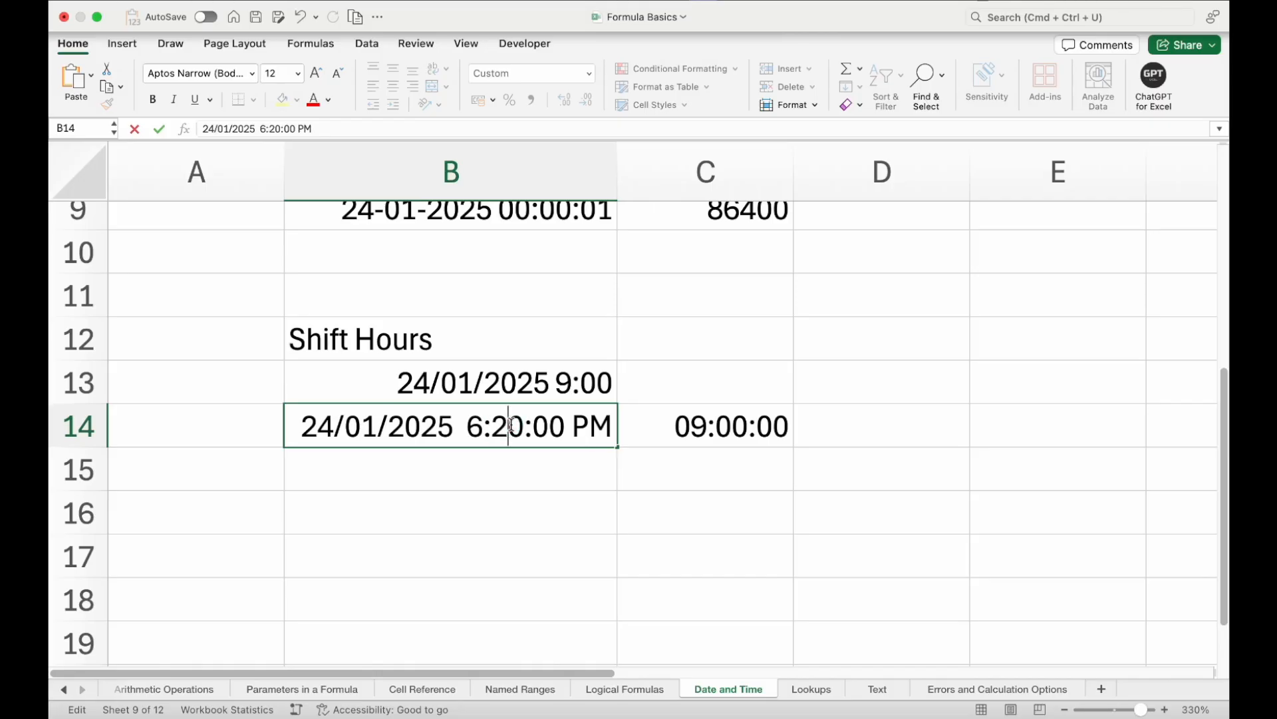
key("Return")
left_click(740, 427)
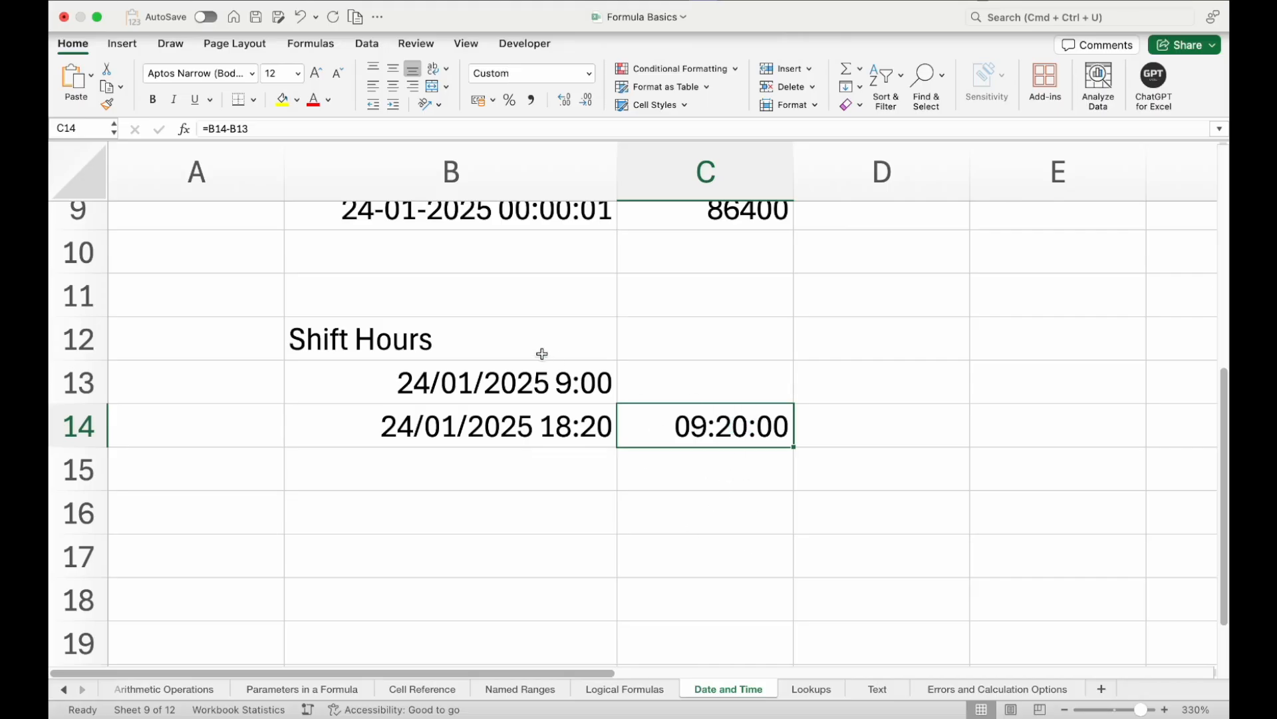
Enter the heading SLA in B16, below the Shift Hours block.
left_click(501, 334)
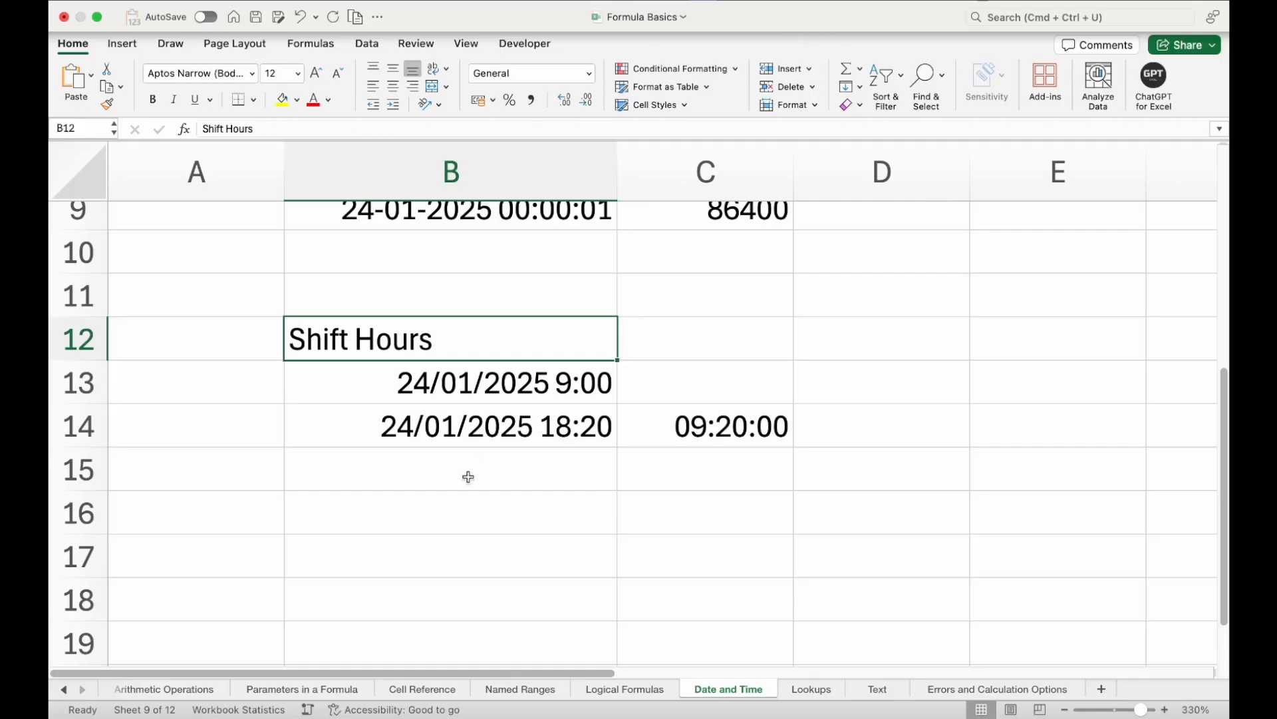
left_click(453, 518)
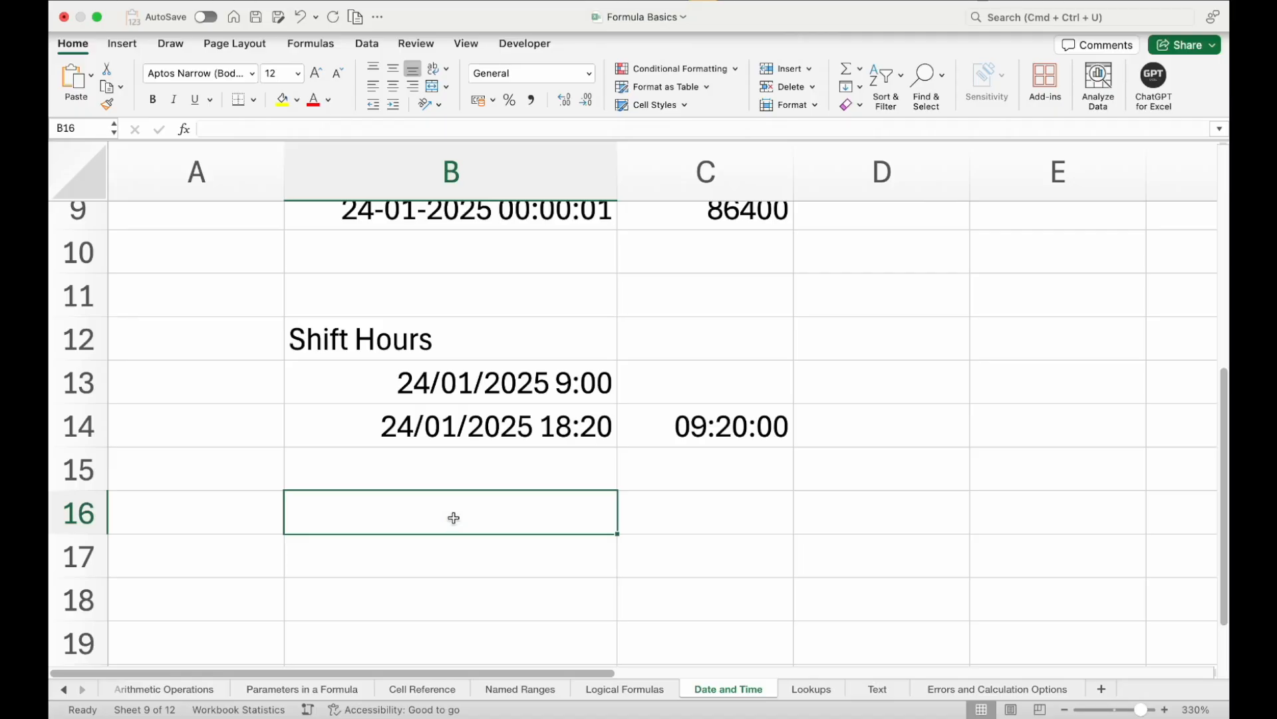
type("SLA")
key("Return")
scroll(453, 518, "down", 2)
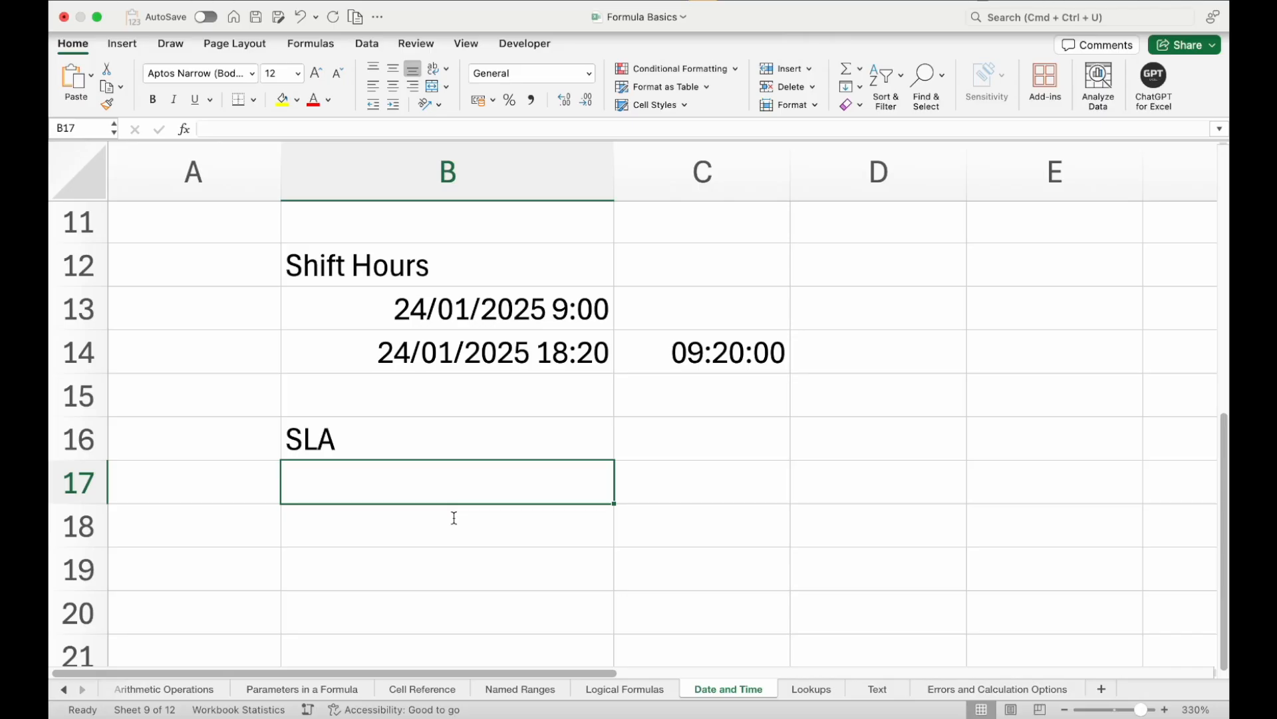
Copy the shift start and end date-times from B13:B14 into B17:B18 under the SLA heading.
left_click(472, 314)
key("shift+Down")
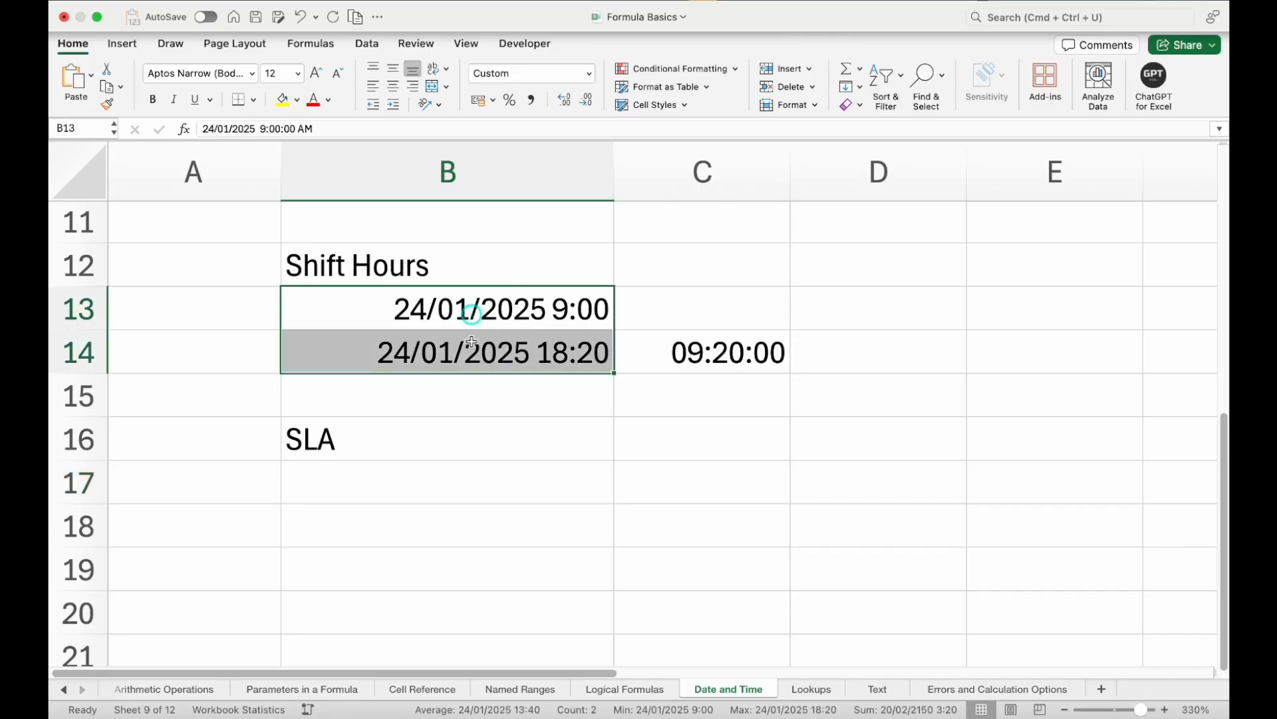
key("super+c")
left_click(437, 485)
key("super+v")
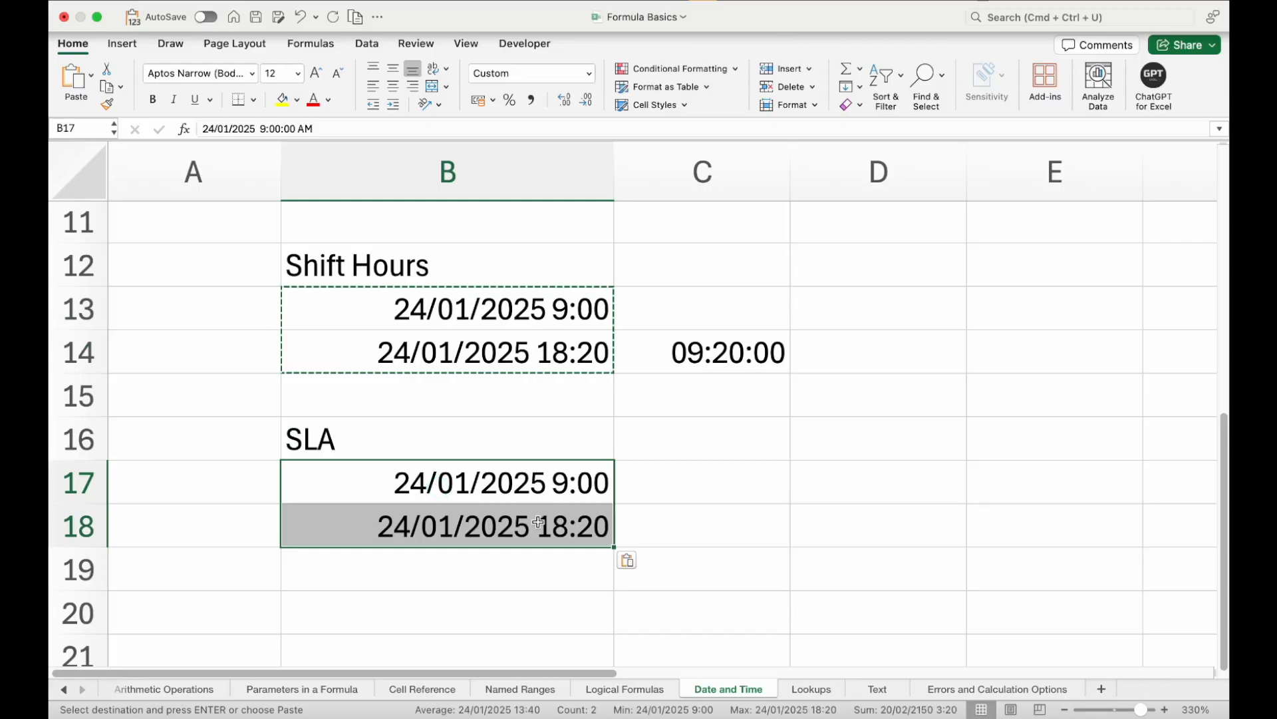
Change the time of the SLA end date-time in B18 to 11:00:00 PM.
double_click(537, 523)
left_click(479, 526)
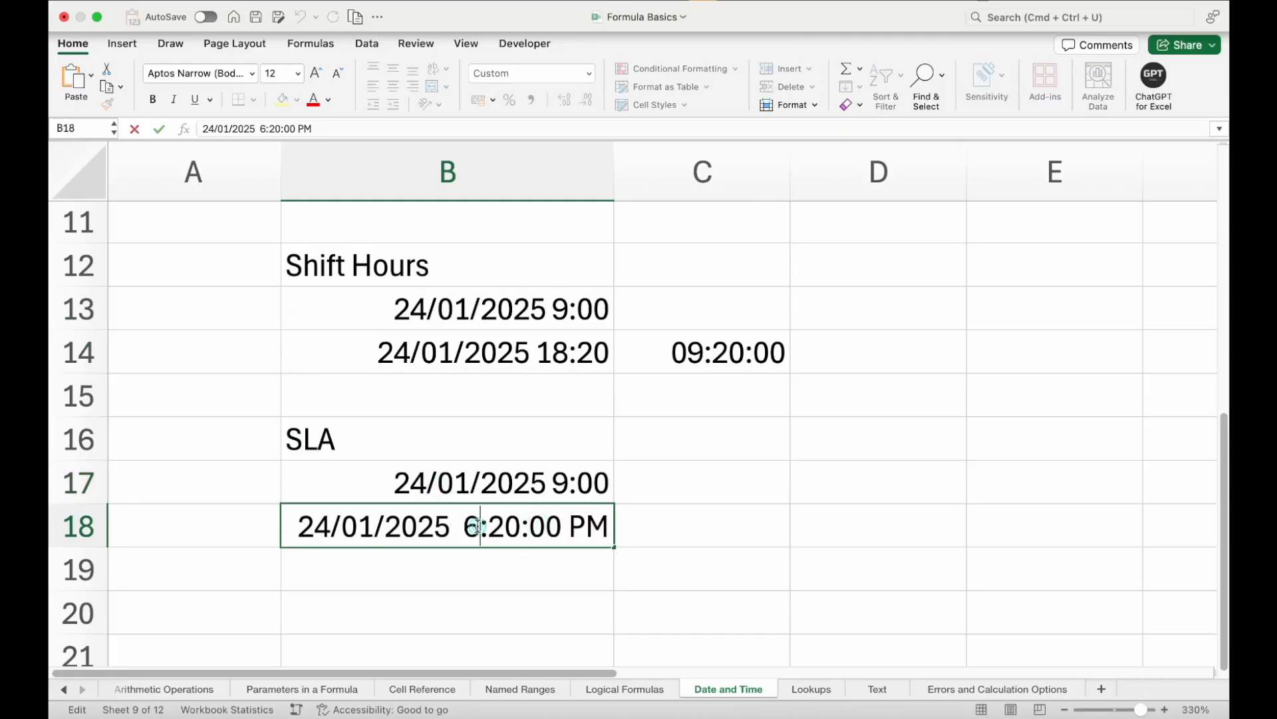
key("BackSpace")
type("11")
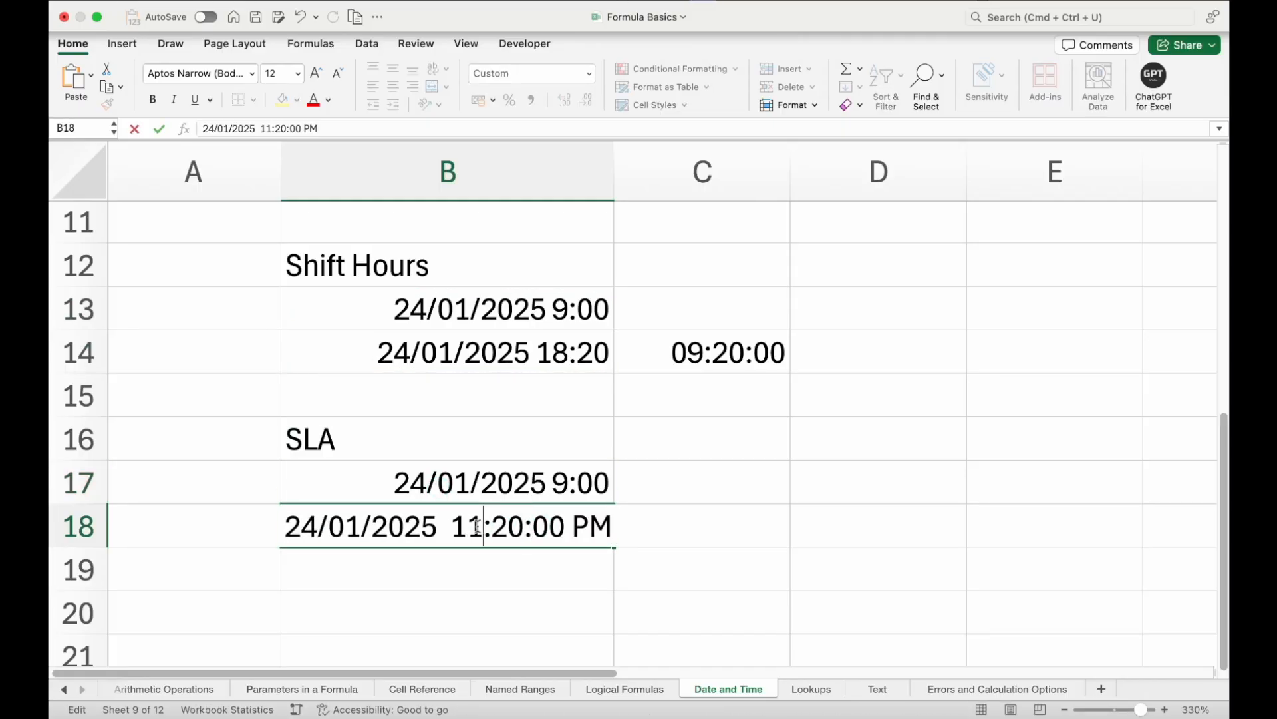
key("Right")
key("Right")
key("BackSpace")
type("0")
key("Return")
Correct the SLA end time in B18 from PM to AM, making it 11:00:00 AM.
left_click(558, 523)
double_click(559, 523)
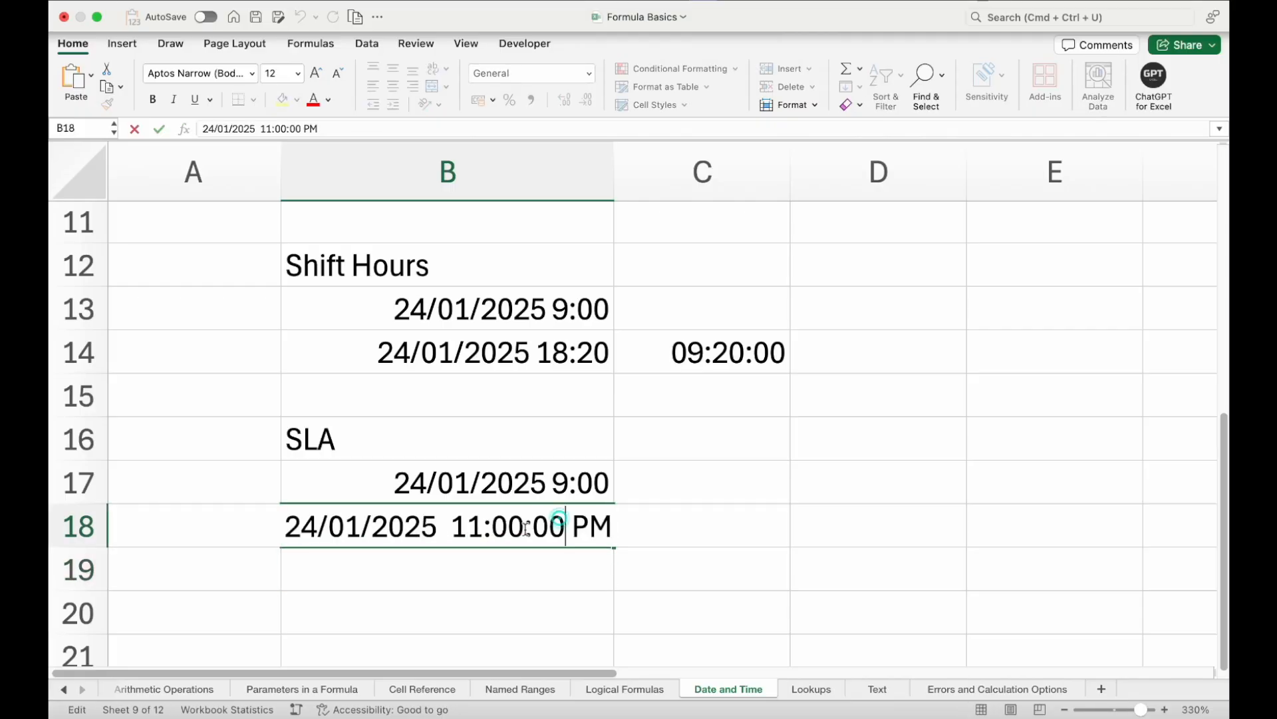
left_click(589, 526)
key("BackSpace")
type("A")
key("Return")
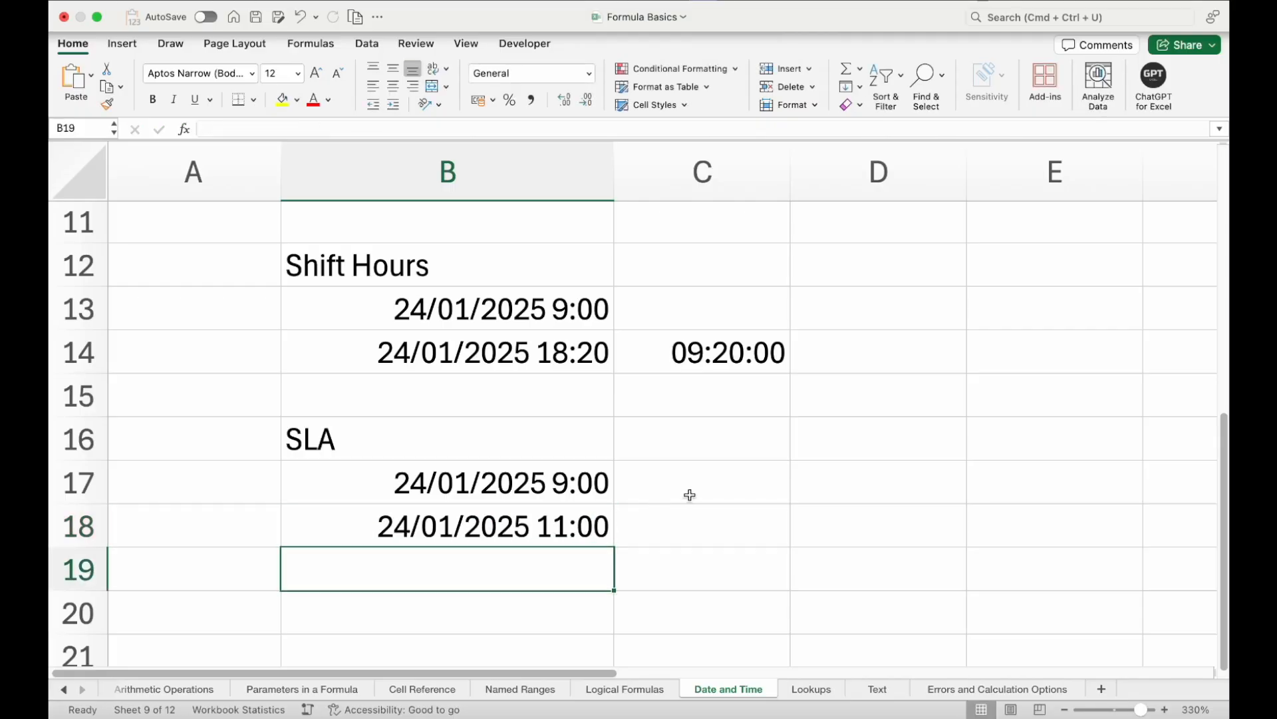
Enter 1 hour in C16 as the SLA limit, beside the SLA heading.
left_click(690, 493)
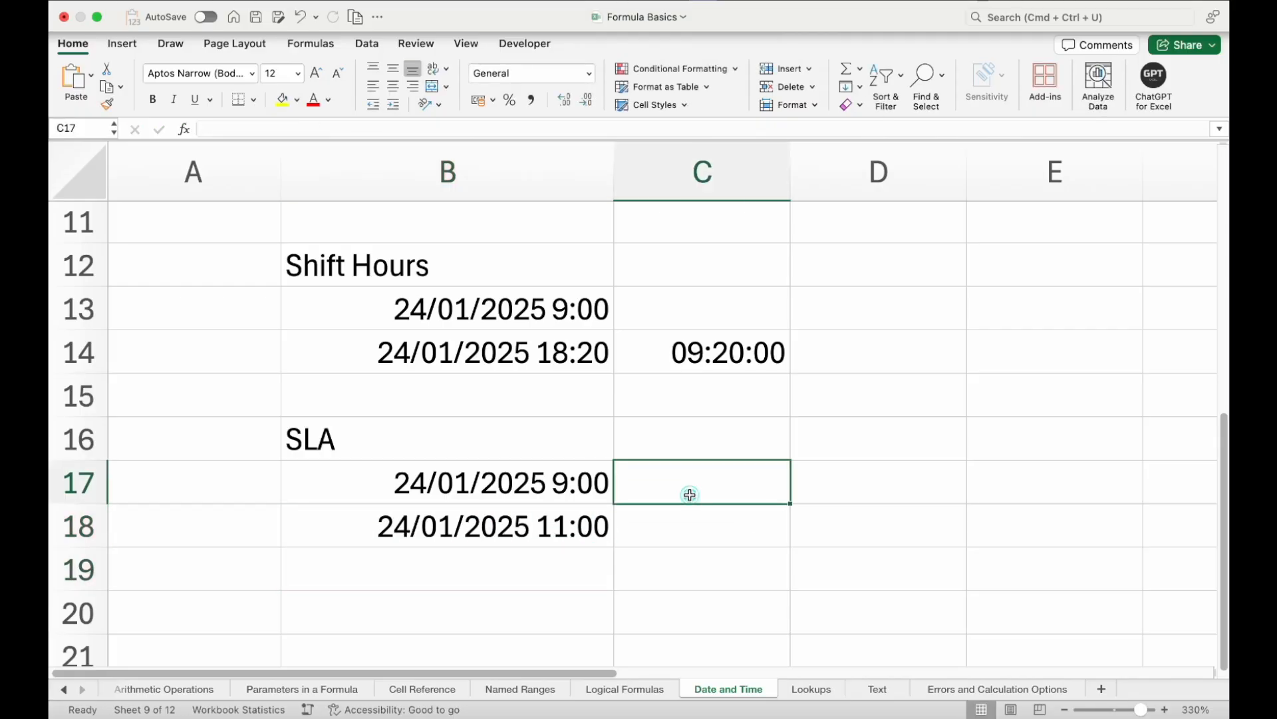
left_click(639, 440)
type("1 hour")
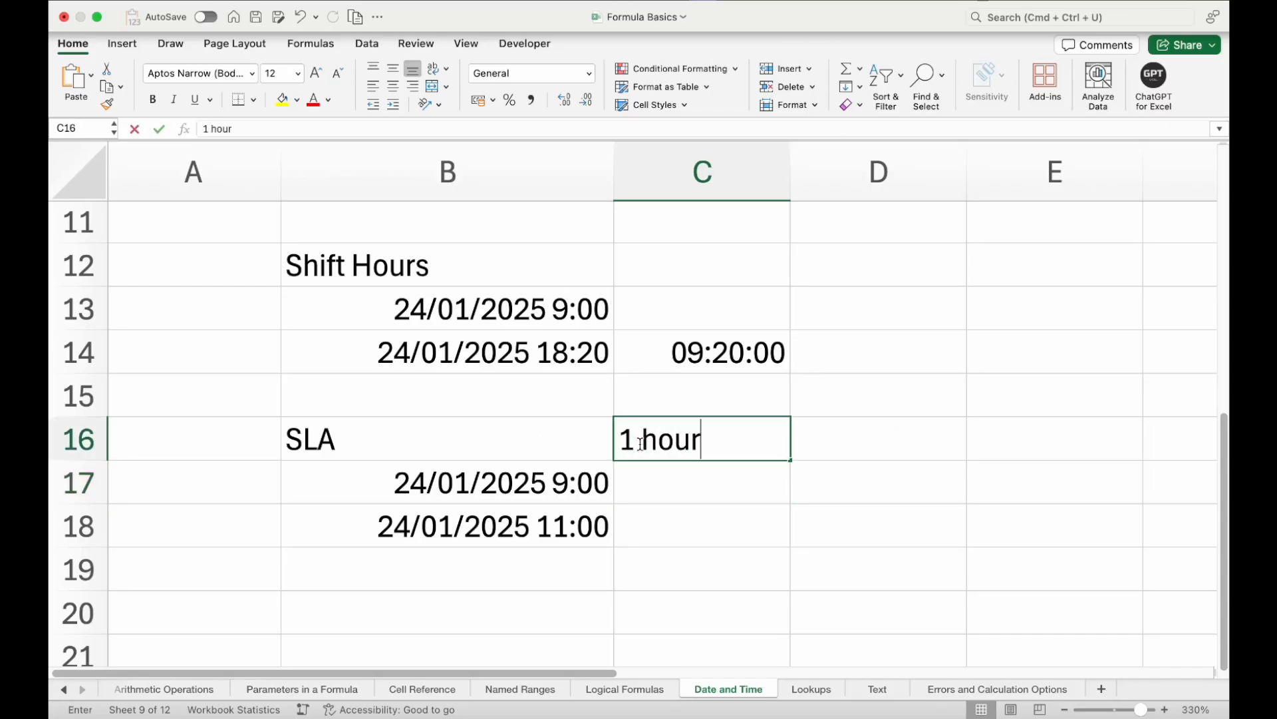
key("Return")
Check the SLA start and end date-times, and copy the duration formula from C14 into C18.
left_click(549, 485)
left_click(549, 527)
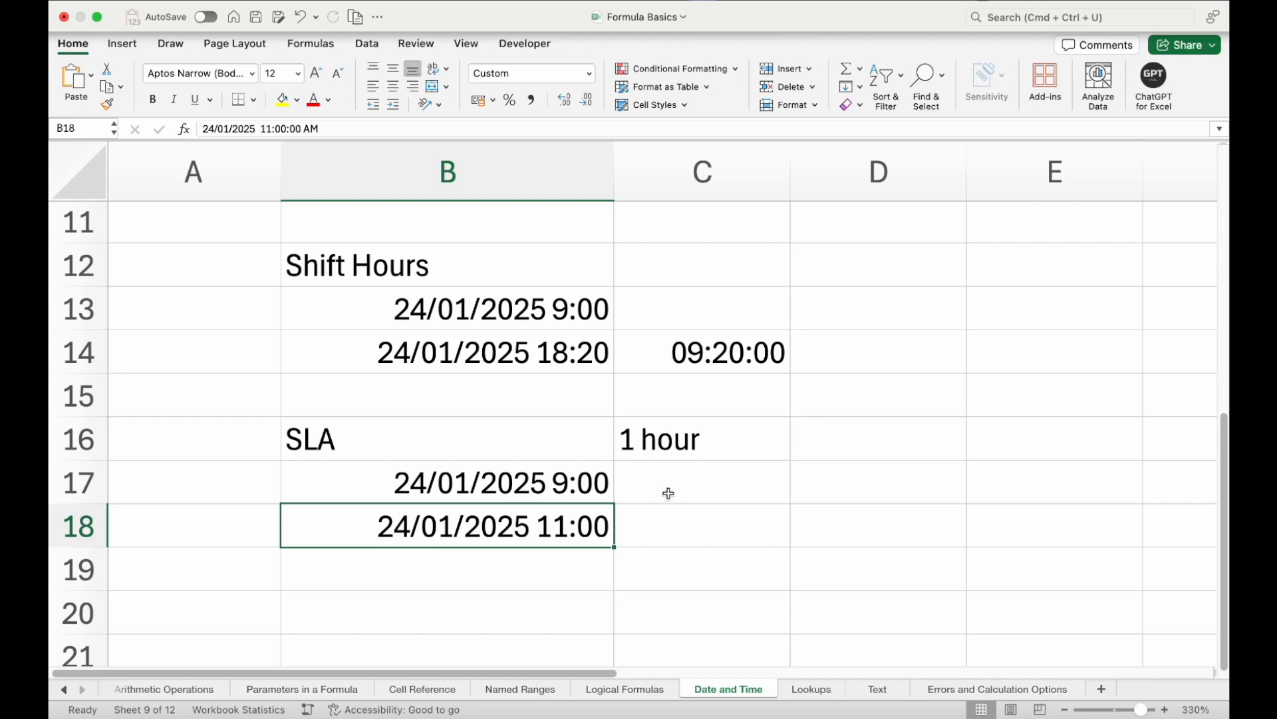
left_click(671, 518)
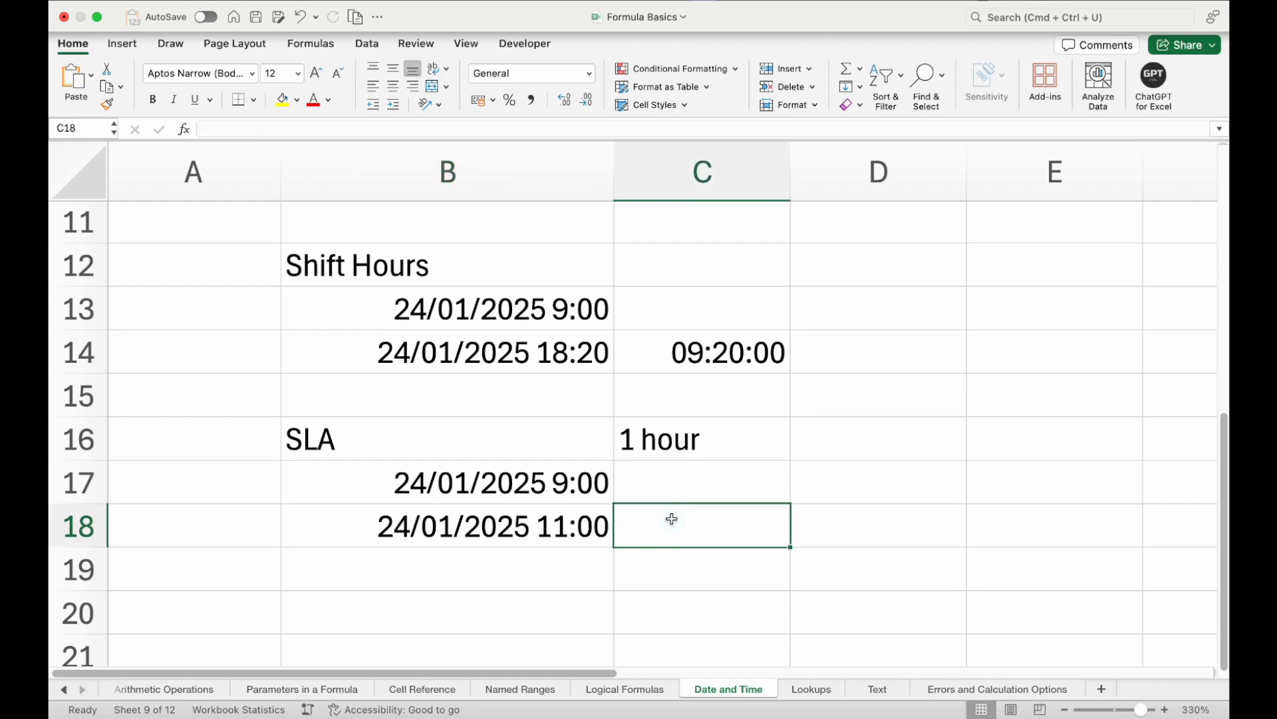
left_click(694, 355)
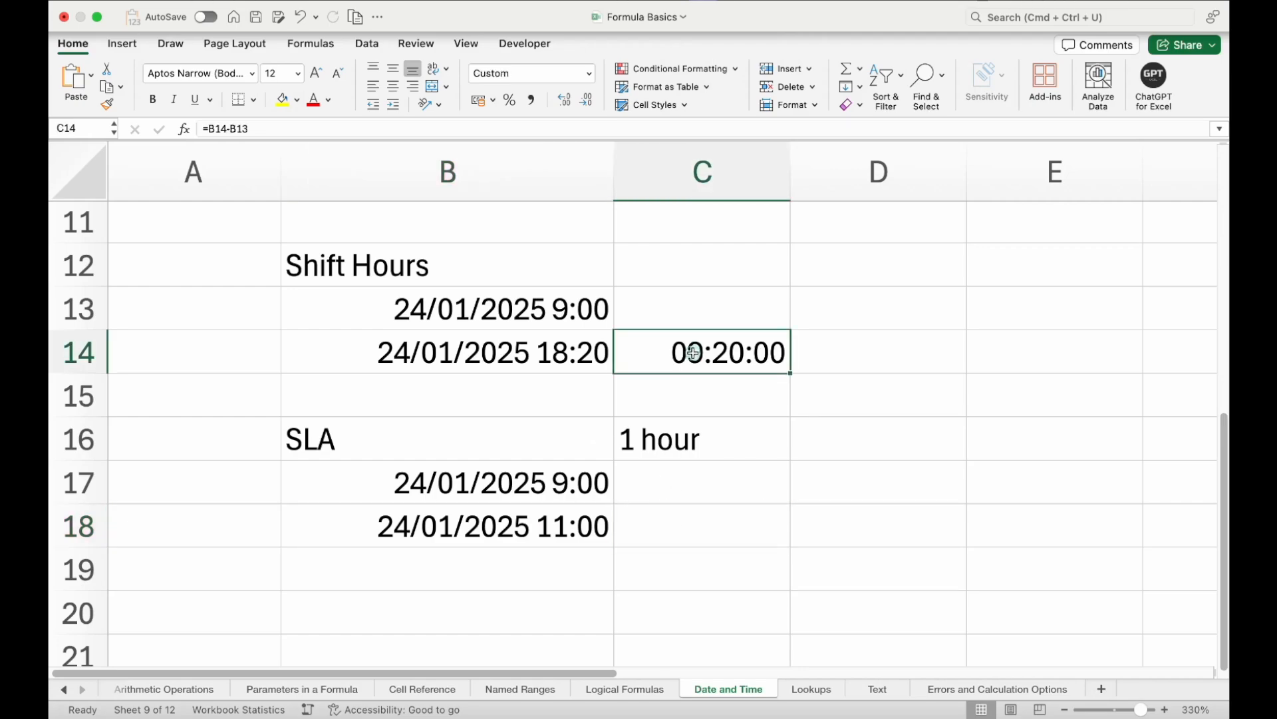
key("super+c")
left_click(687, 516)
key("super+v")
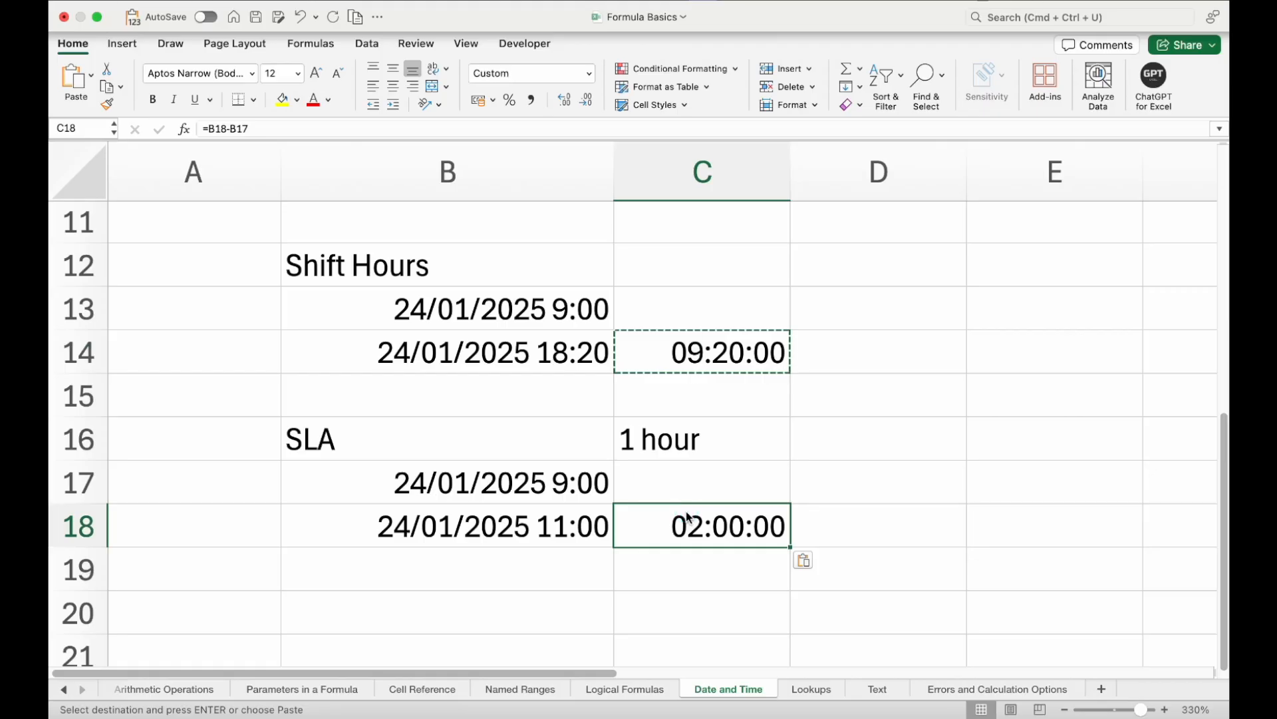
Extend the formula in C18 to =IF((B18-B17)>1/24,"Not Met","Met") to test the SLA.
double_click(668, 521)
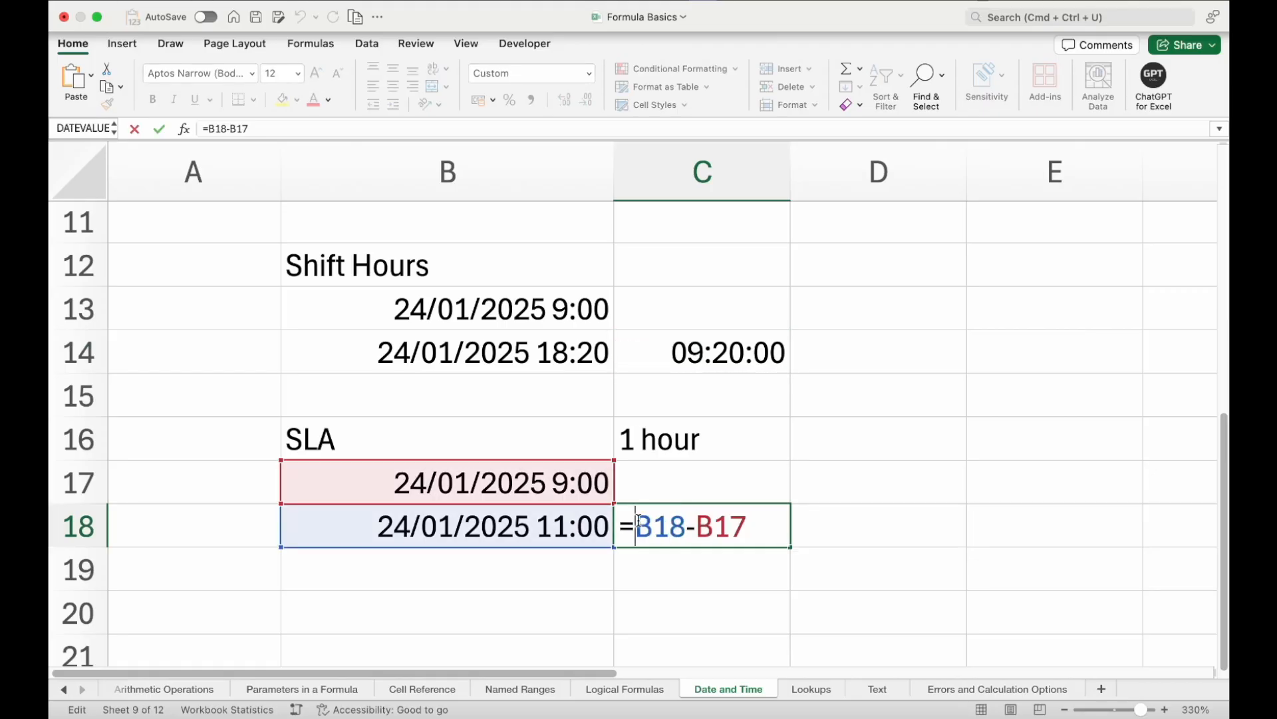
type("if(")
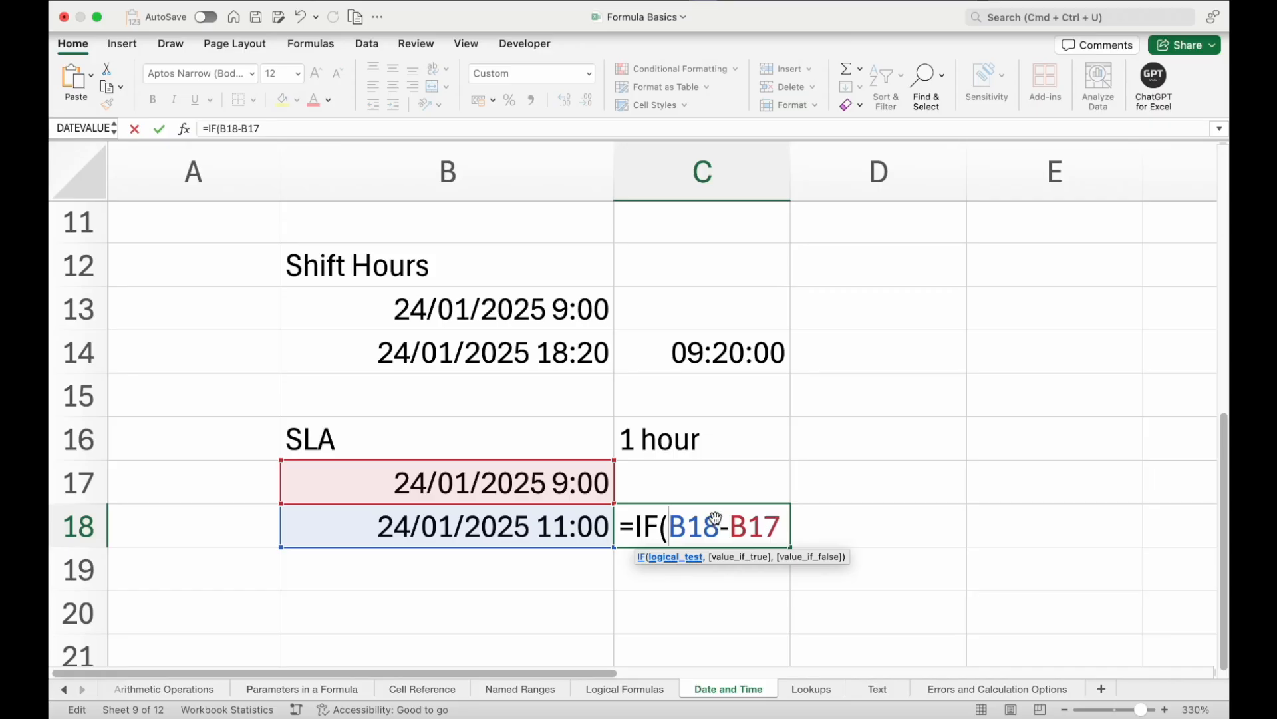
type("(")
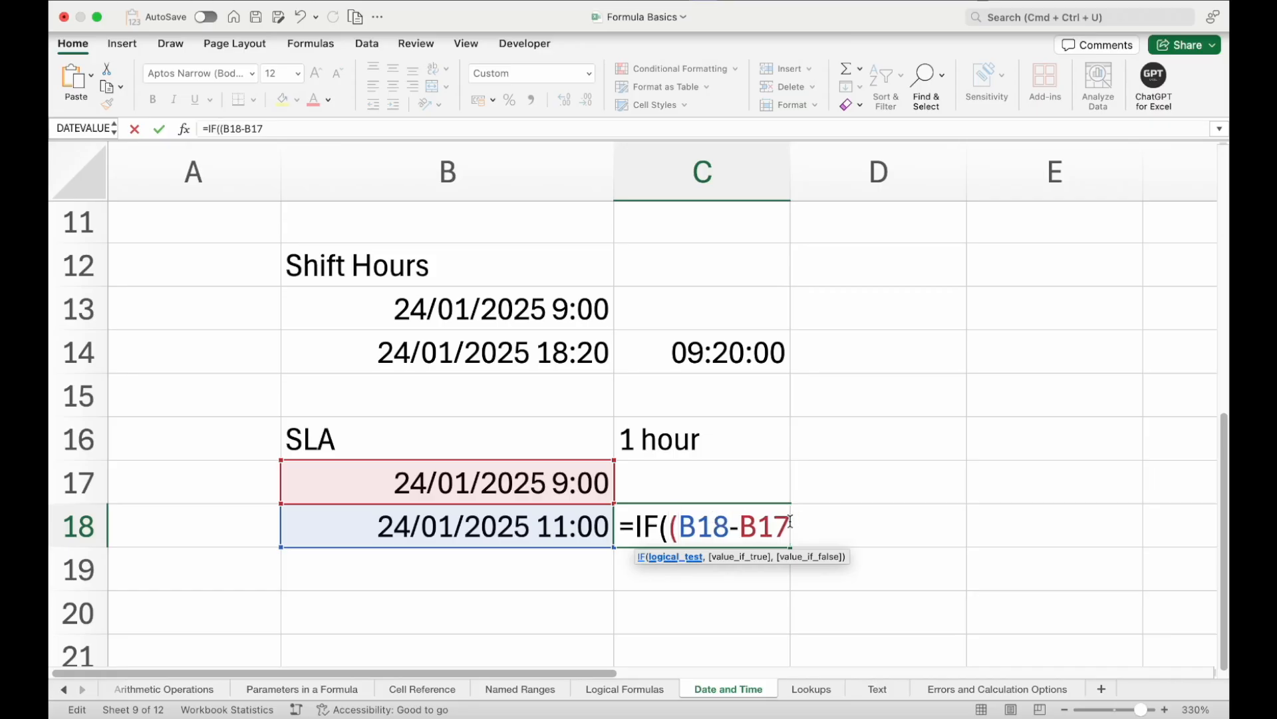
type(")>1")
type("/24")
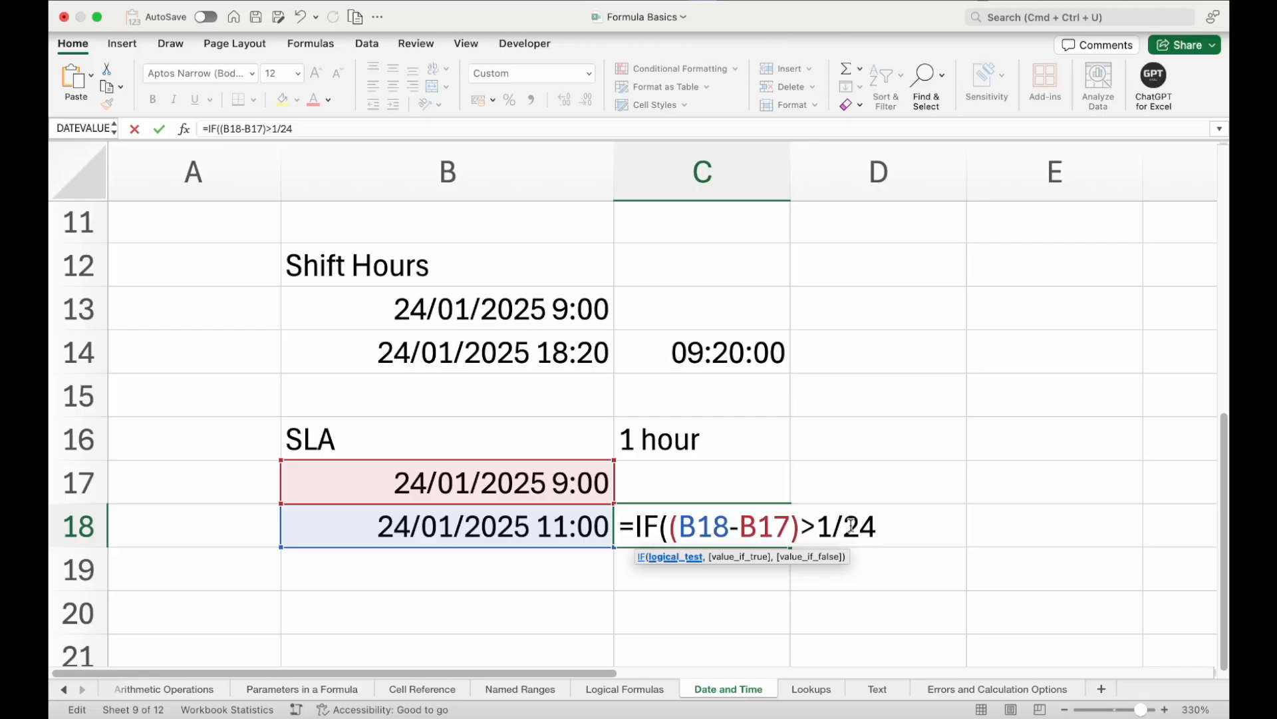
type(",")
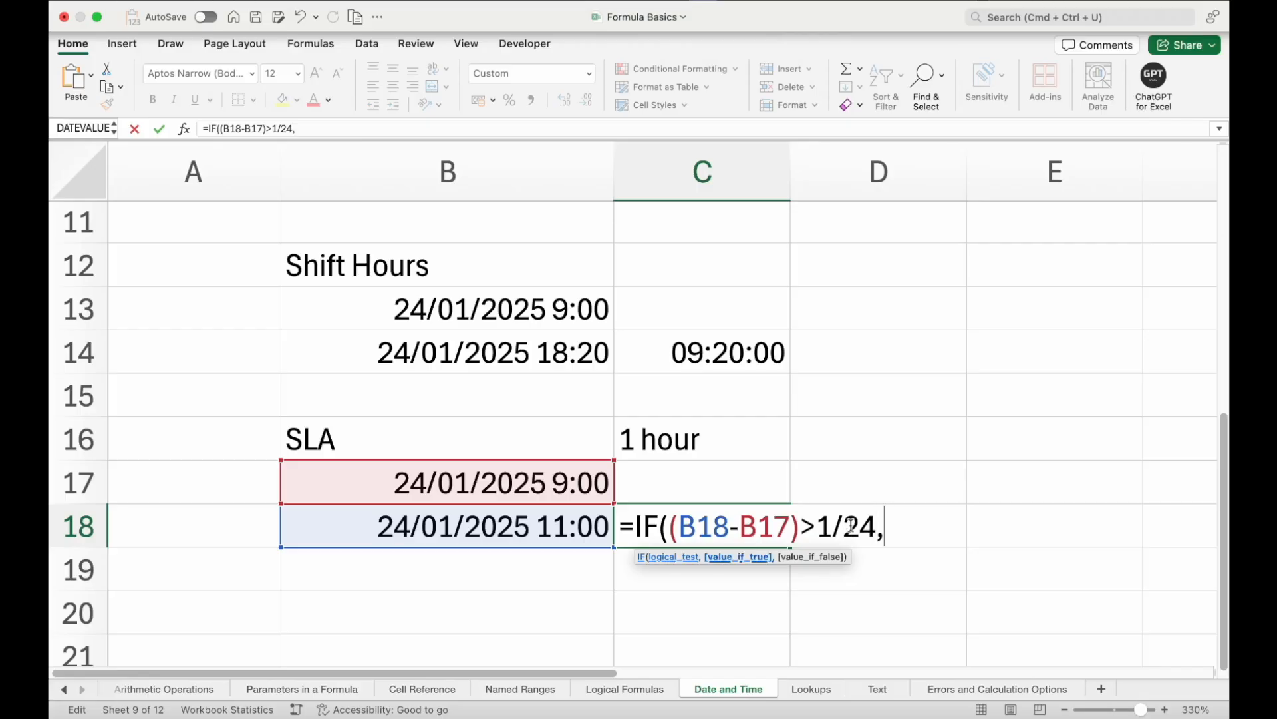
type("\"Not Met\",")
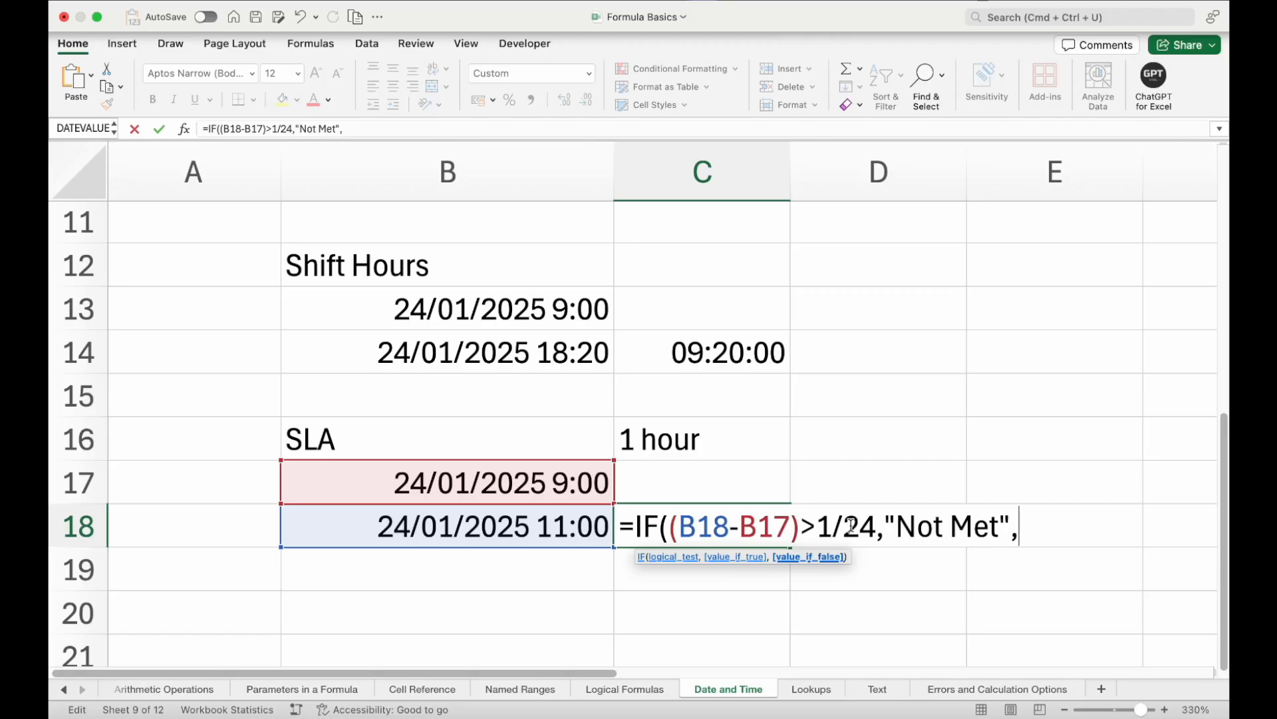
type("\"Met")
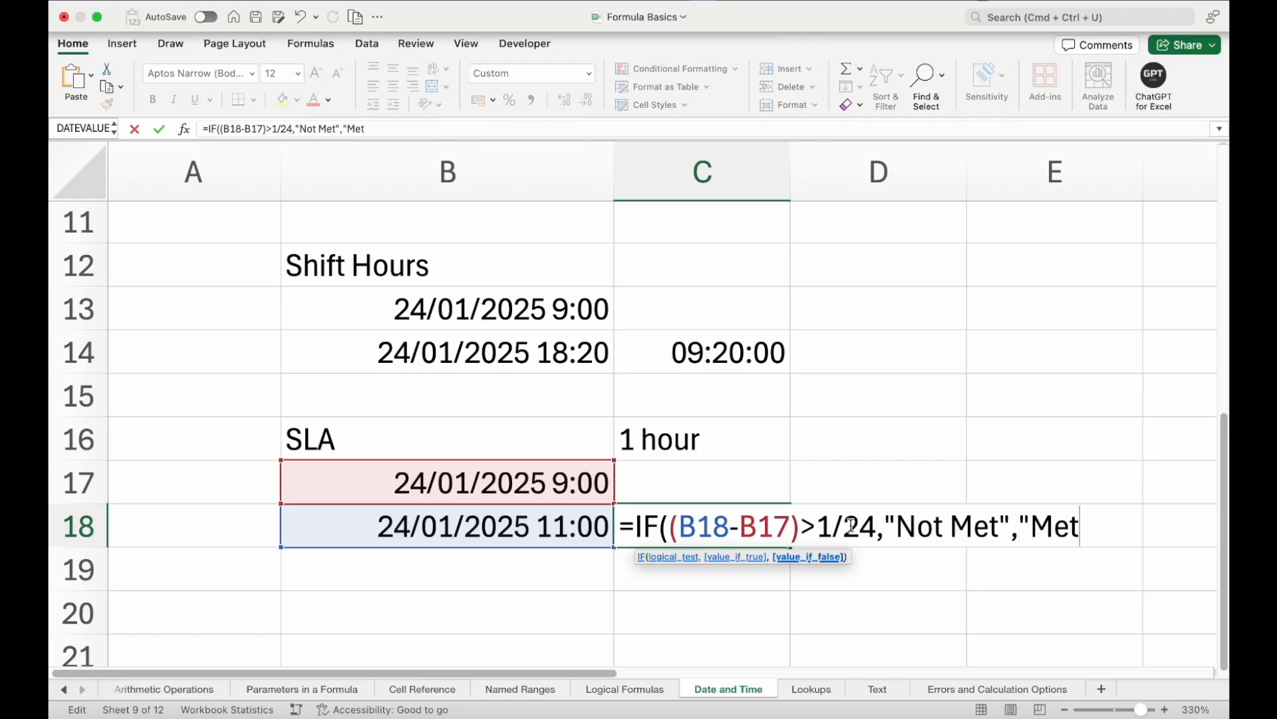
type("\")")
key("Return")
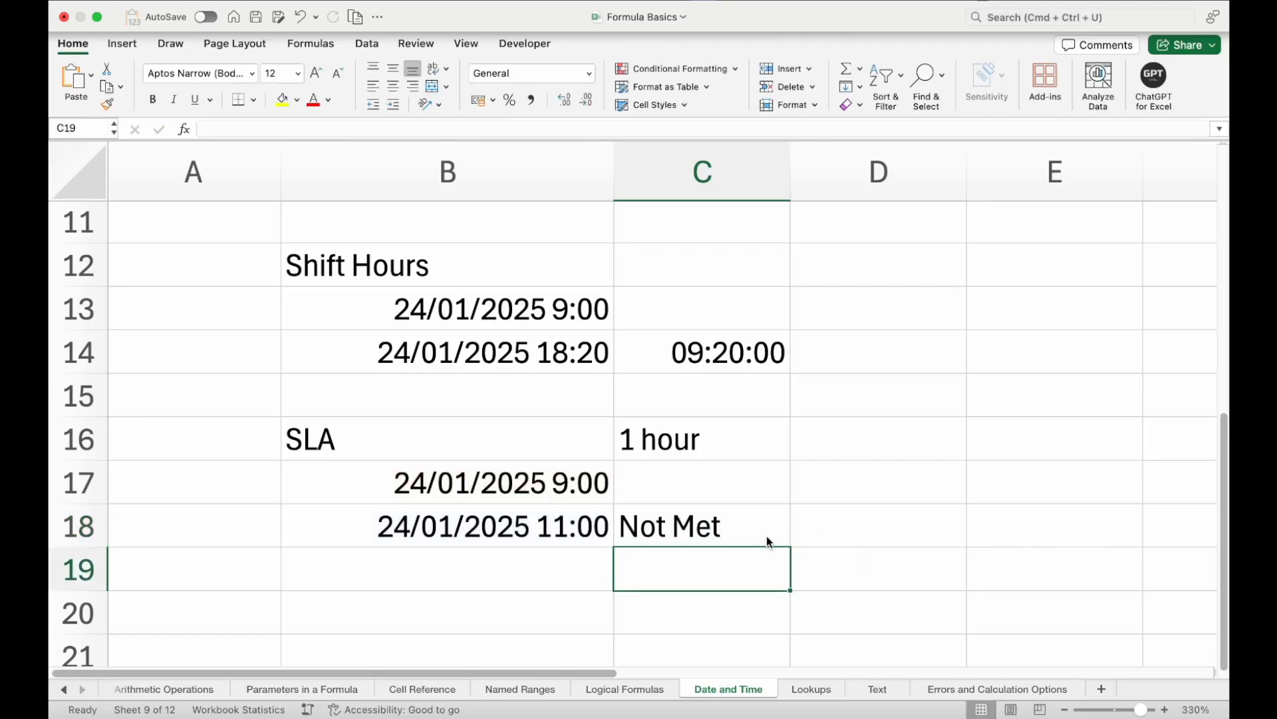
Change the SLA end time in B18 to 10:00:00 AM and check the SLA result in C18.
left_click(745, 524)
double_click(567, 532)
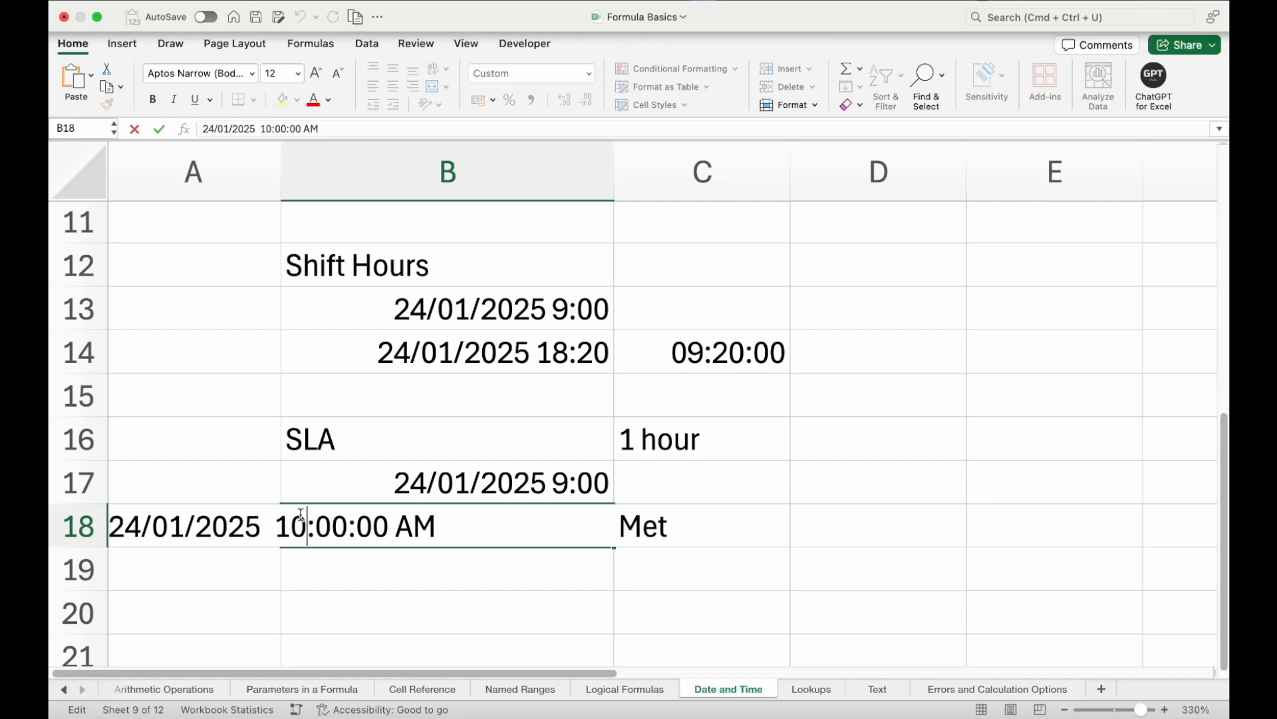
key("Return")
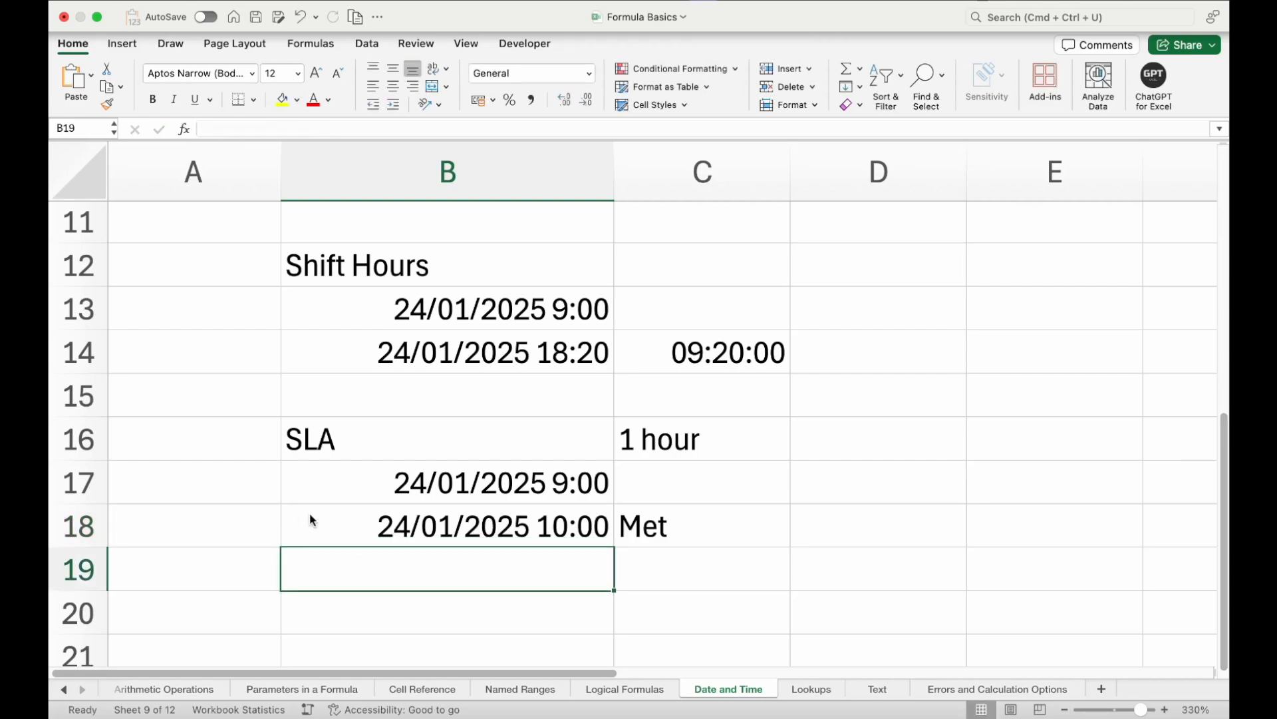
left_click(634, 521)
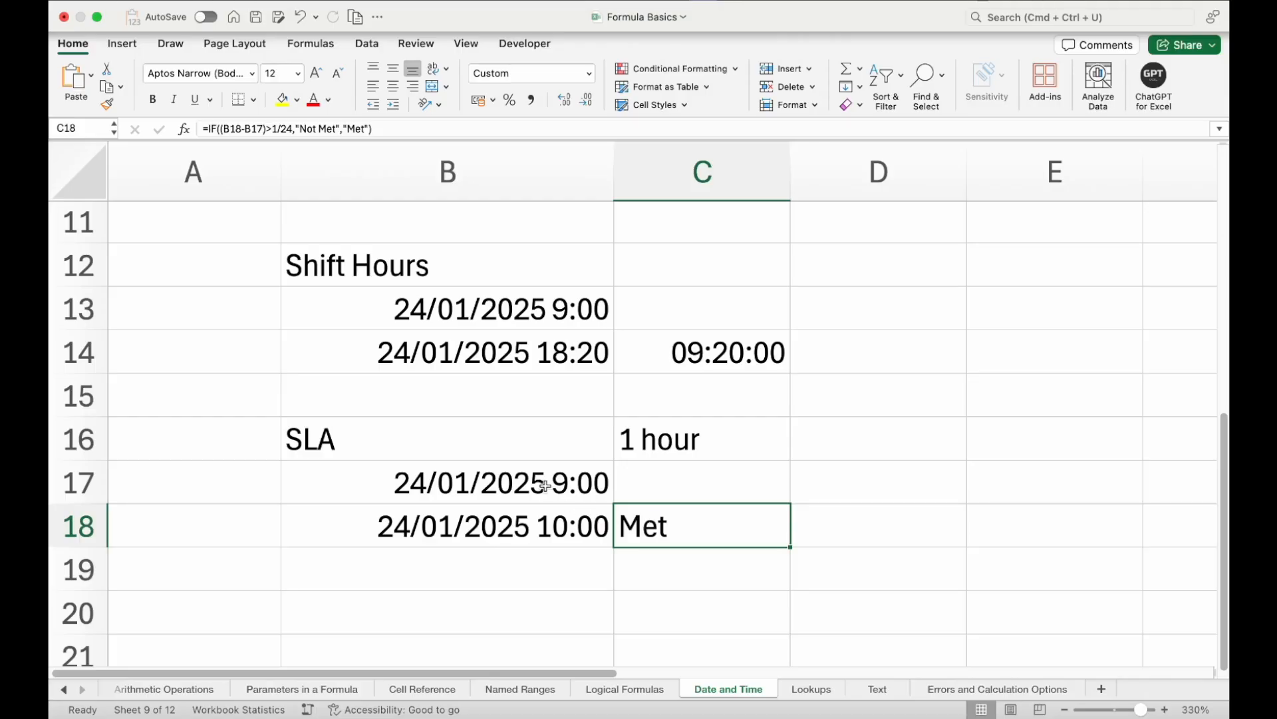
Review the SLA date-times, the whole Shift Hours and SLA range B12:C18, and the earlier date and time examples.
left_click_drag(547, 487, 546, 520)
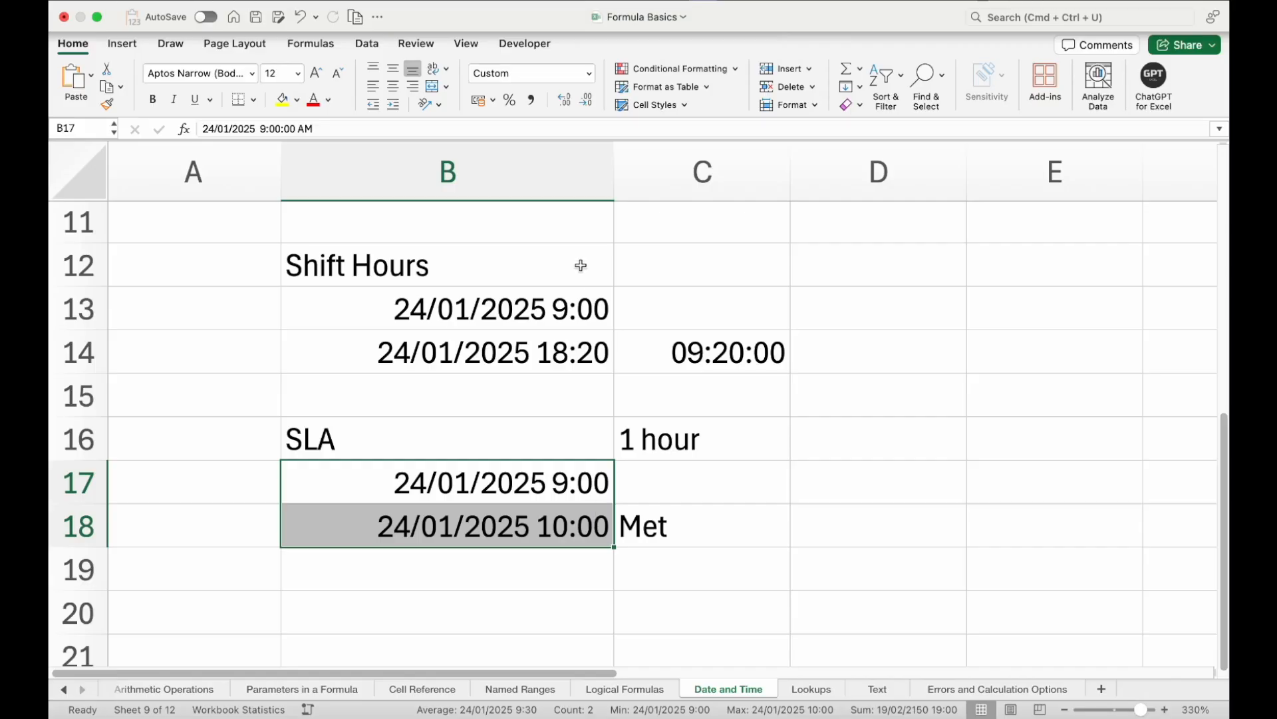
left_click_drag(577, 262, 675, 518)
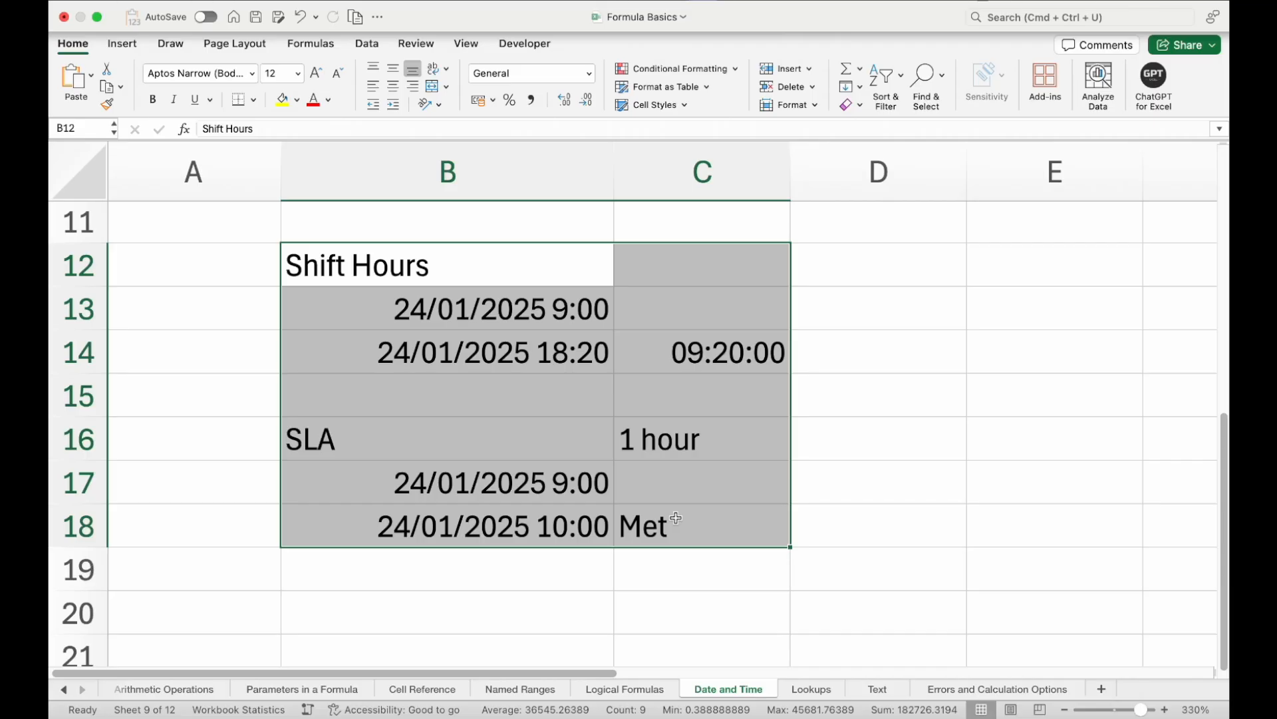
scroll(676, 518, "up", 10)
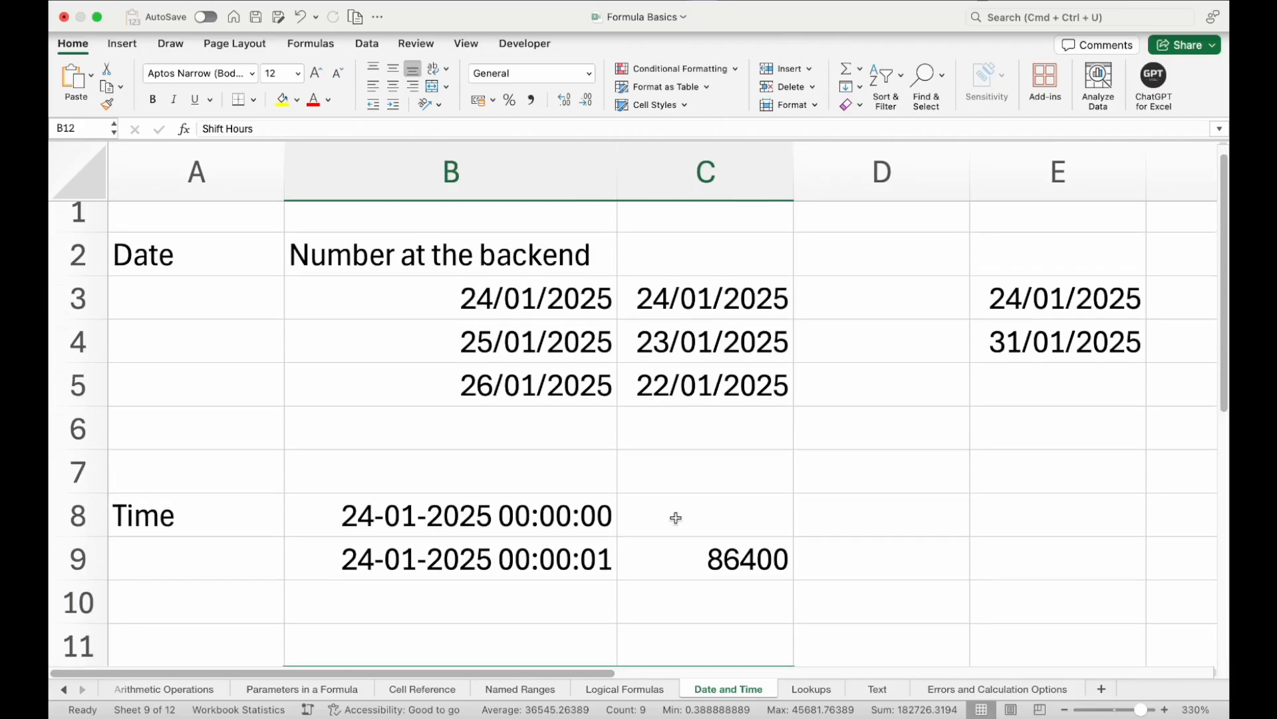